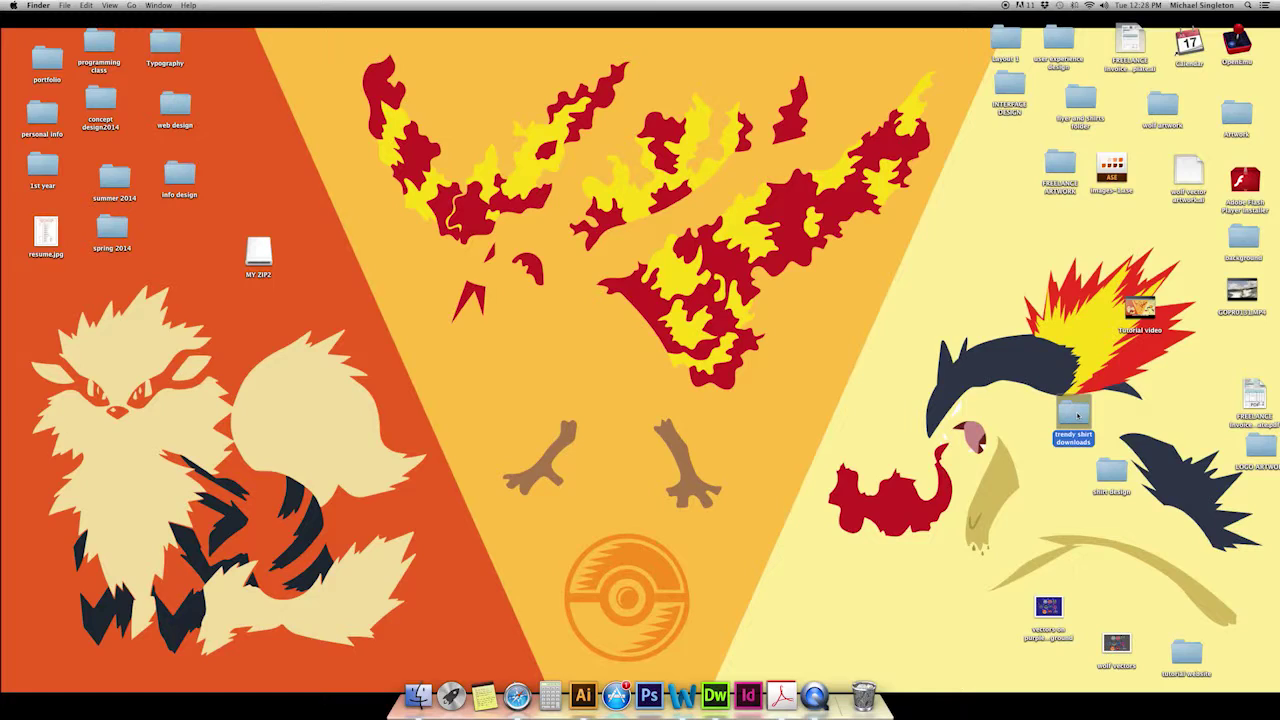
Step: View final product-03.png from the final product folder inside trendy shirt downloads, then close it and put the folder window away
{"action": "double_click", "coordinate": [1074, 414]}
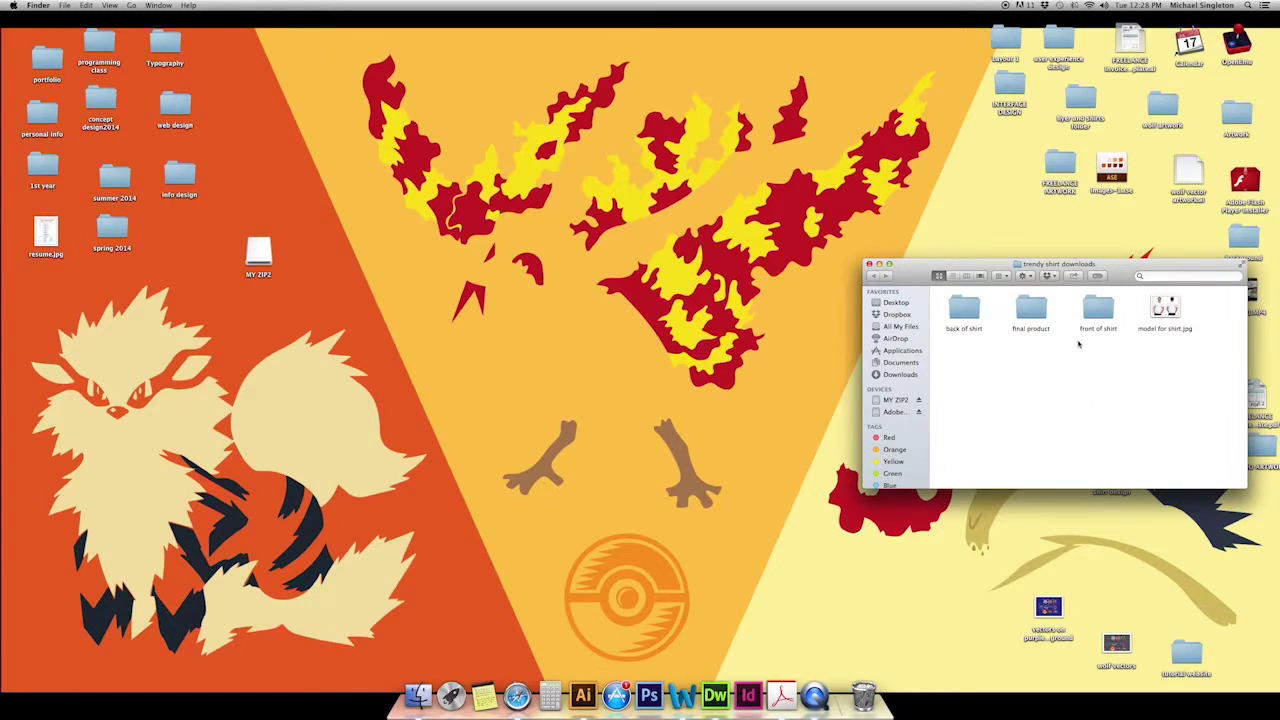
{"action": "double_click", "coordinate": [1042, 316]}
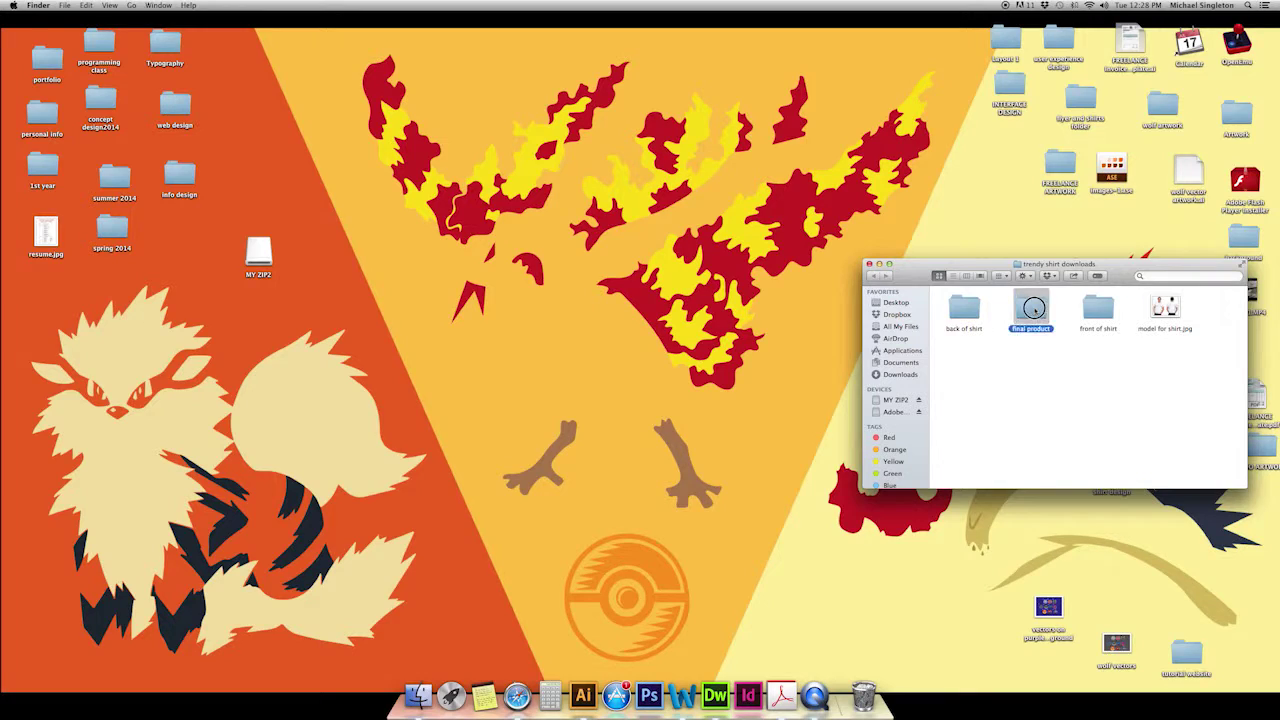
{"action": "left_click", "coordinate": [1098, 308]}
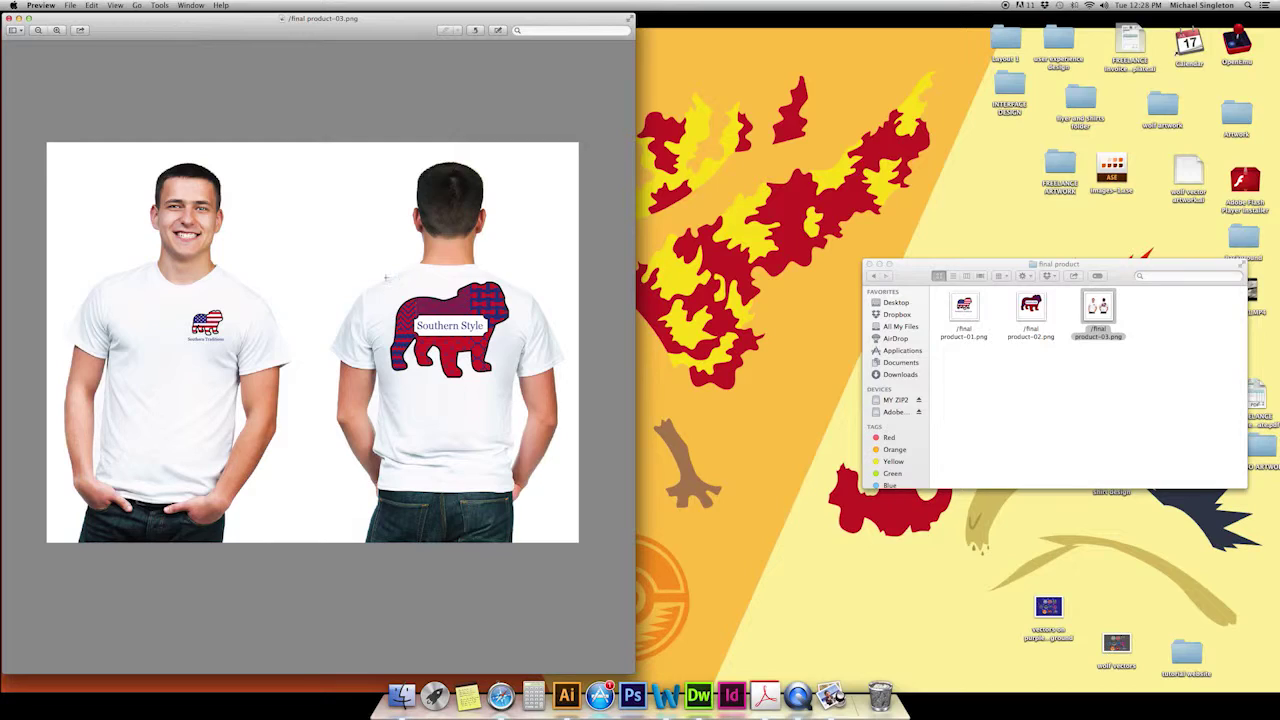
{"action": "left_click_drag", "start_coordinate": [382, 280], "coordinate": [515, 393]}
{"action": "left_click", "coordinate": [10, 19]}
{"action": "left_click", "coordinate": [10, 18]}
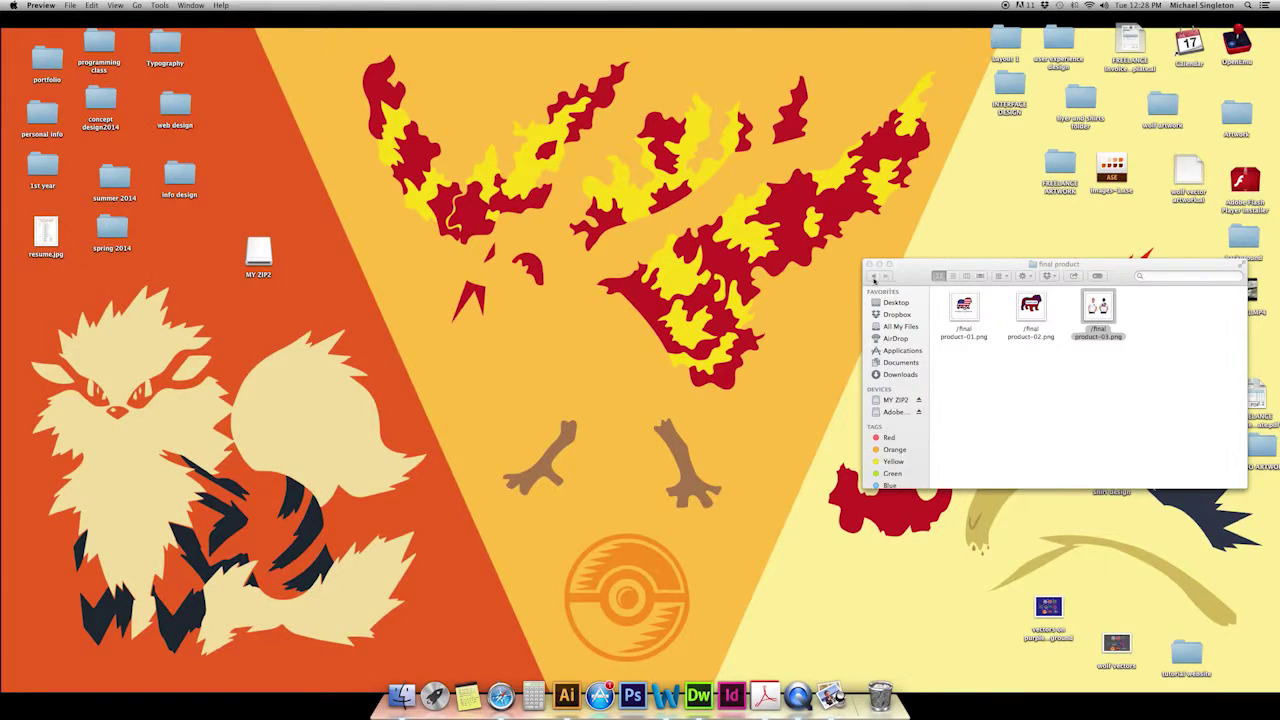
{"action": "left_click", "coordinate": [873, 276]}
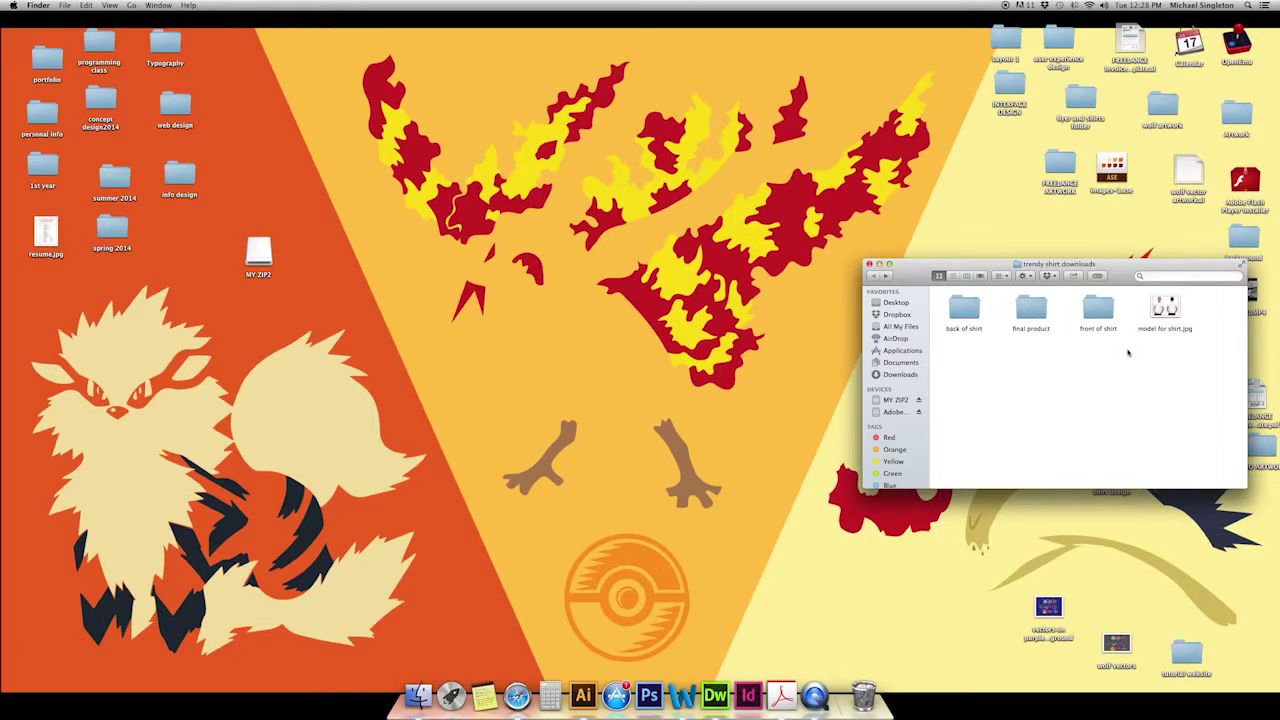
{"action": "left_click", "coordinate": [869, 264]}
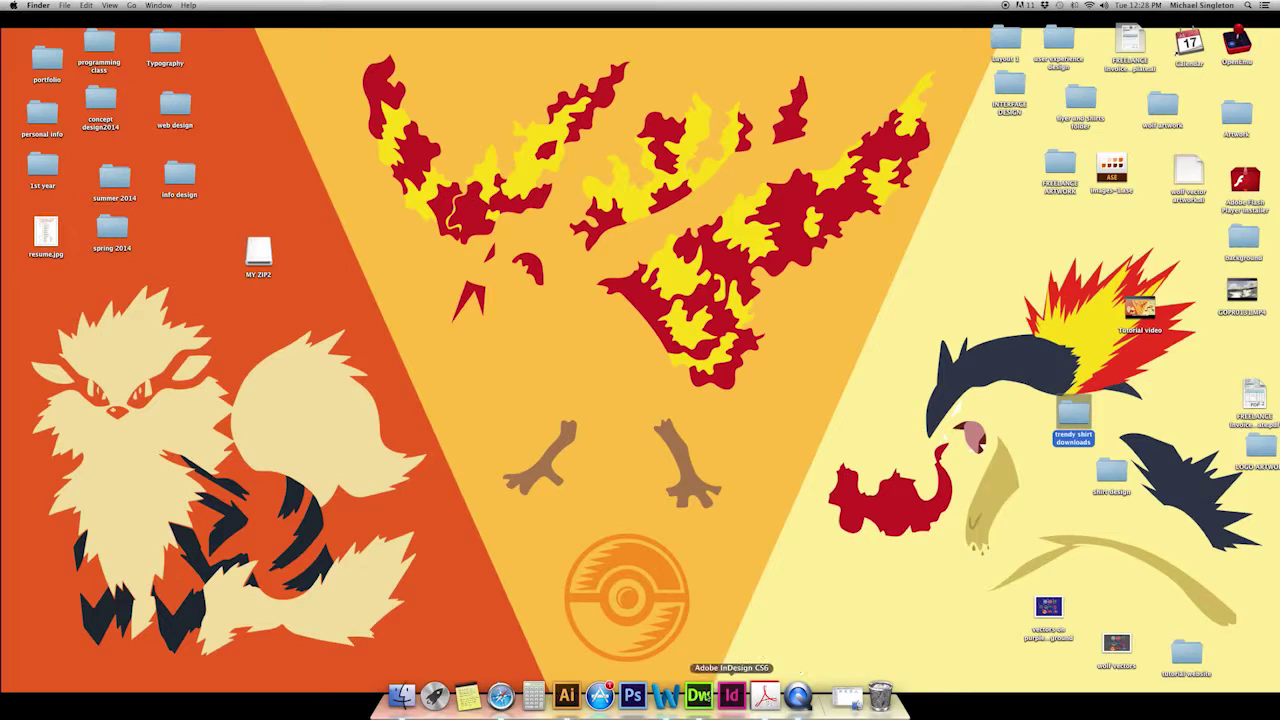
Step: Switch to Illustrator and start setting up a new document
{"action": "left_click", "coordinate": [566, 695]}
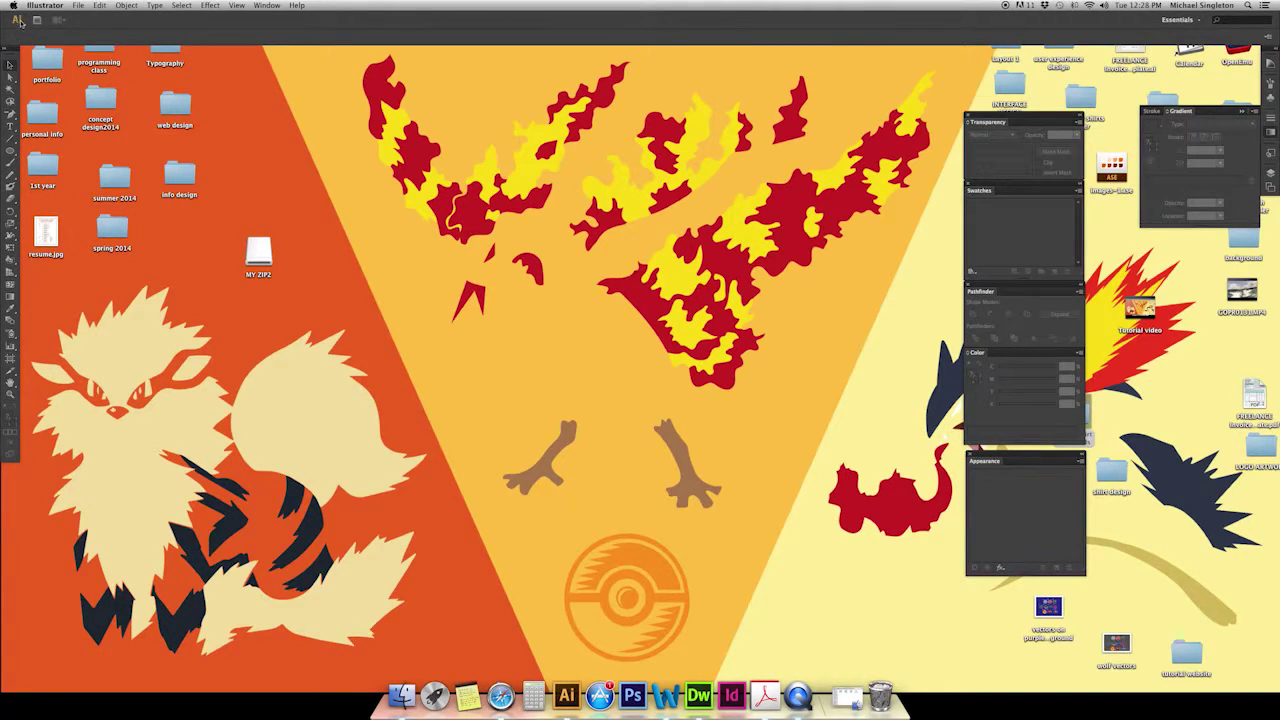
{"action": "left_click", "coordinate": [79, 6]}
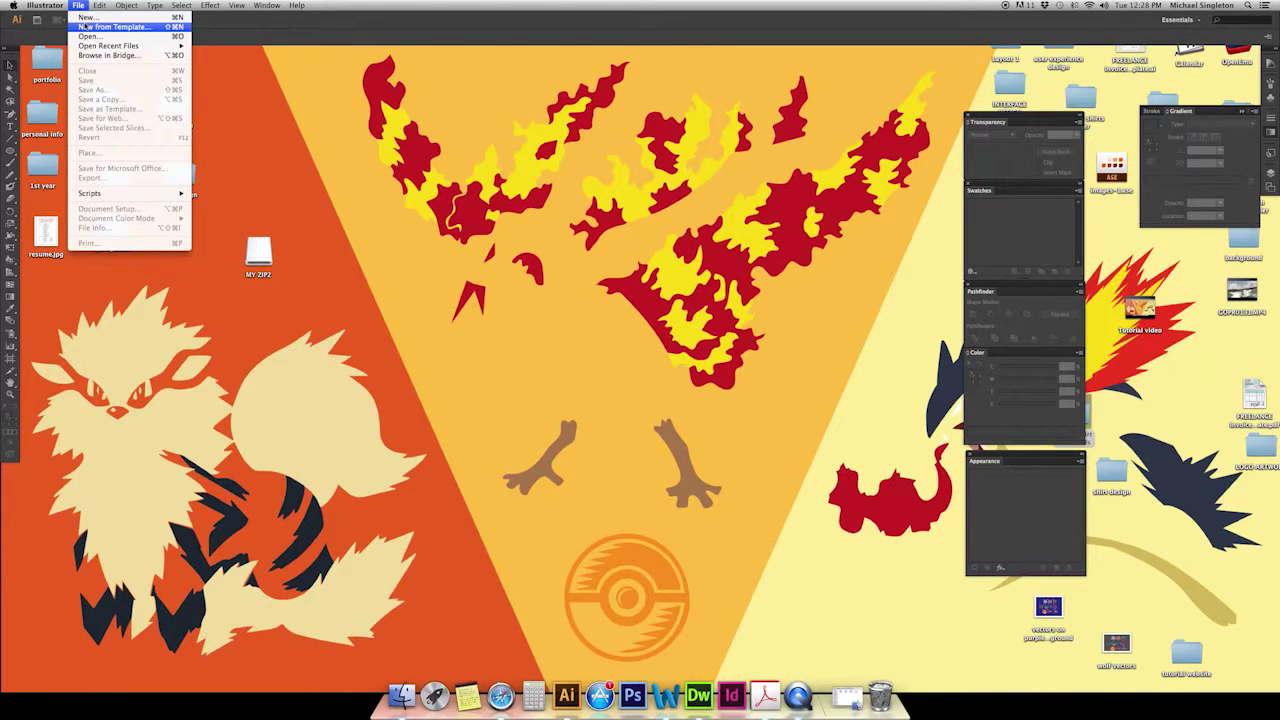
{"action": "left_click", "coordinate": [80, 6]}
{"action": "left_click", "coordinate": [81, 7]}
{"action": "key", "text": "super+o"}
{"action": "left_click", "coordinate": [495, 210]}
{"action": "left_click", "coordinate": [655, 163]}
{"action": "left_click", "coordinate": [742, 332]}
{"action": "left_click", "coordinate": [100, 5]}
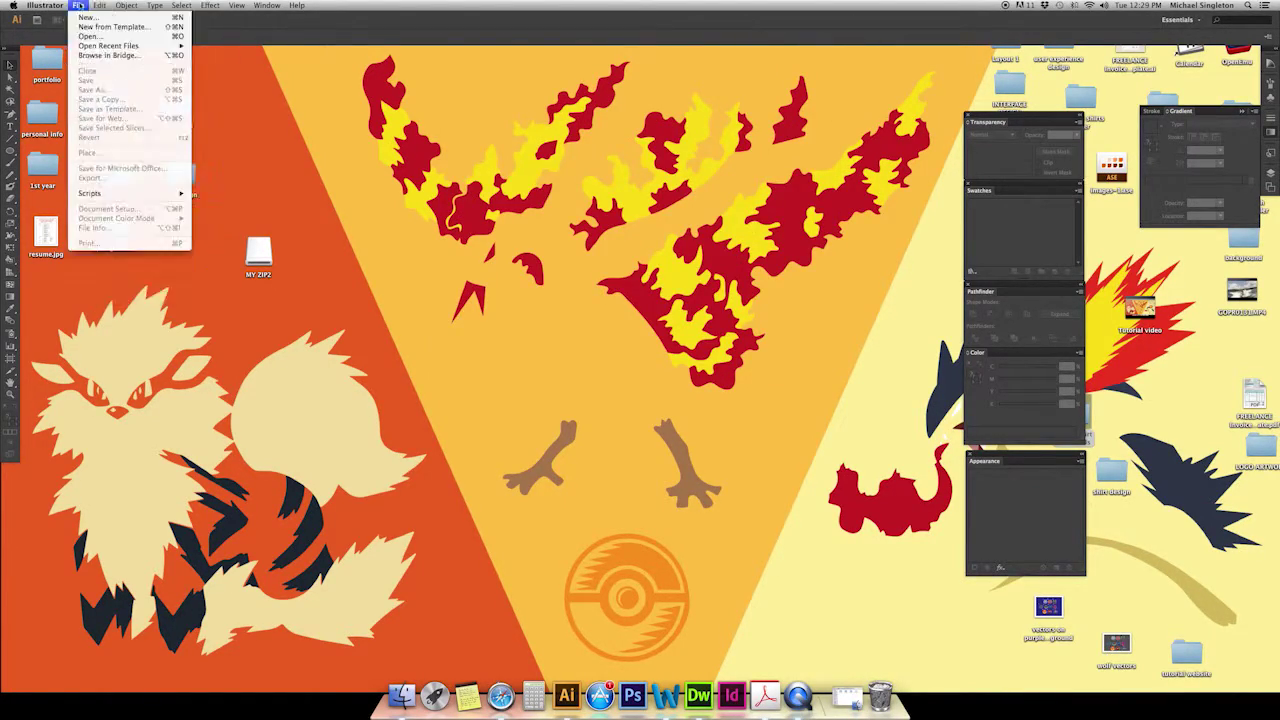
{"action": "left_click", "coordinate": [88, 17]}
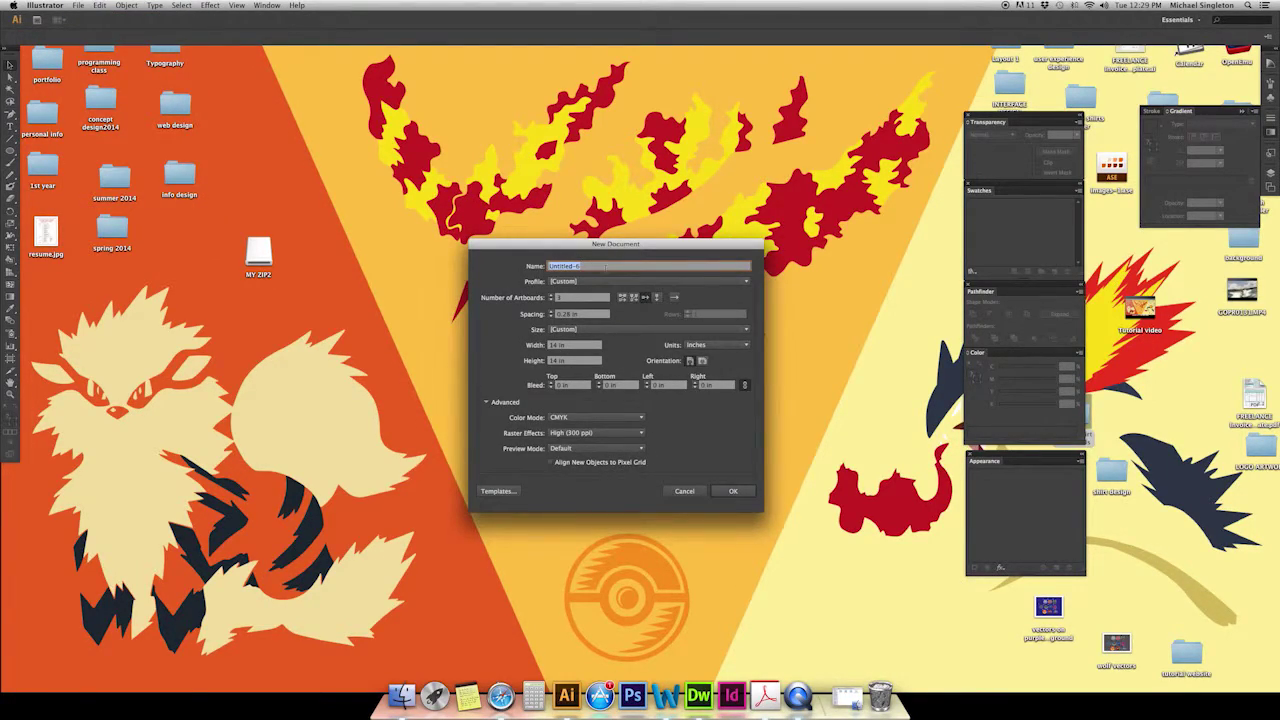
Step: Name the new document "trendy shirt v1" and set its number of artboards to 3
{"action": "type", "text": "tr"}
{"action": "type", "text": "endy in"}
{"action": "type", "text": "irt v1"}
{"action": "left_click", "coordinate": [551, 295]}
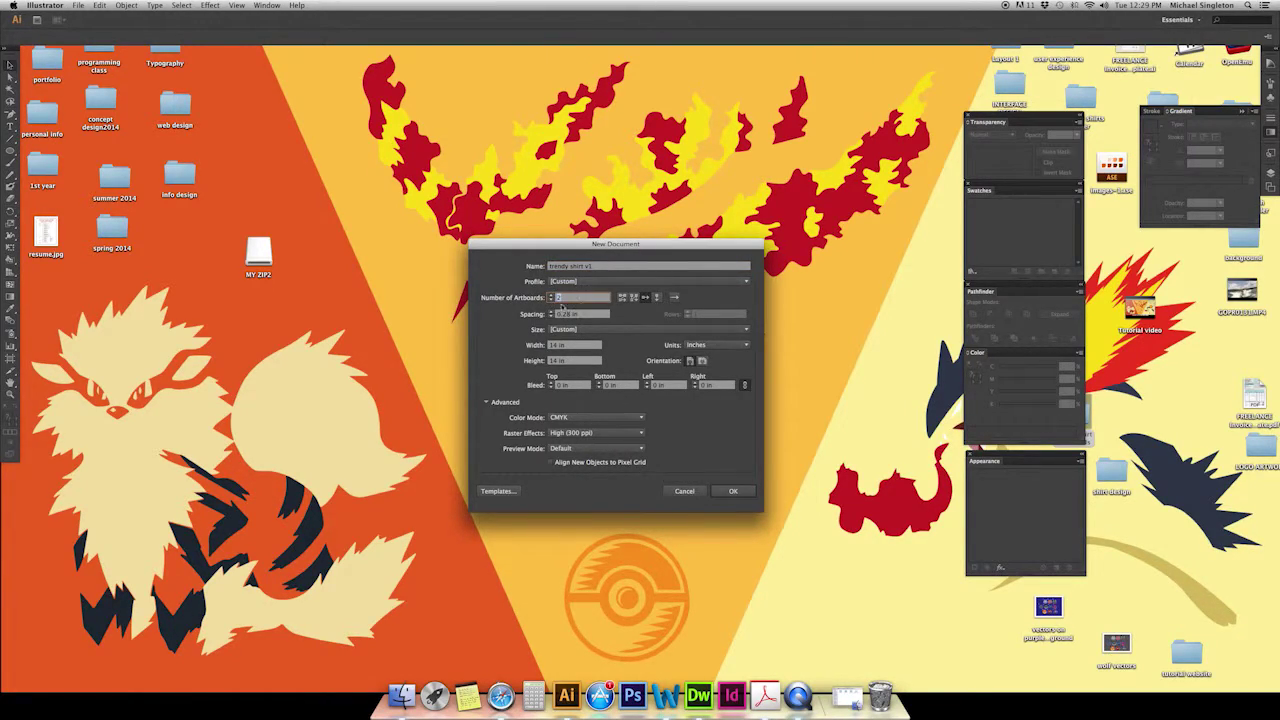
{"action": "left_click", "coordinate": [551, 301]}
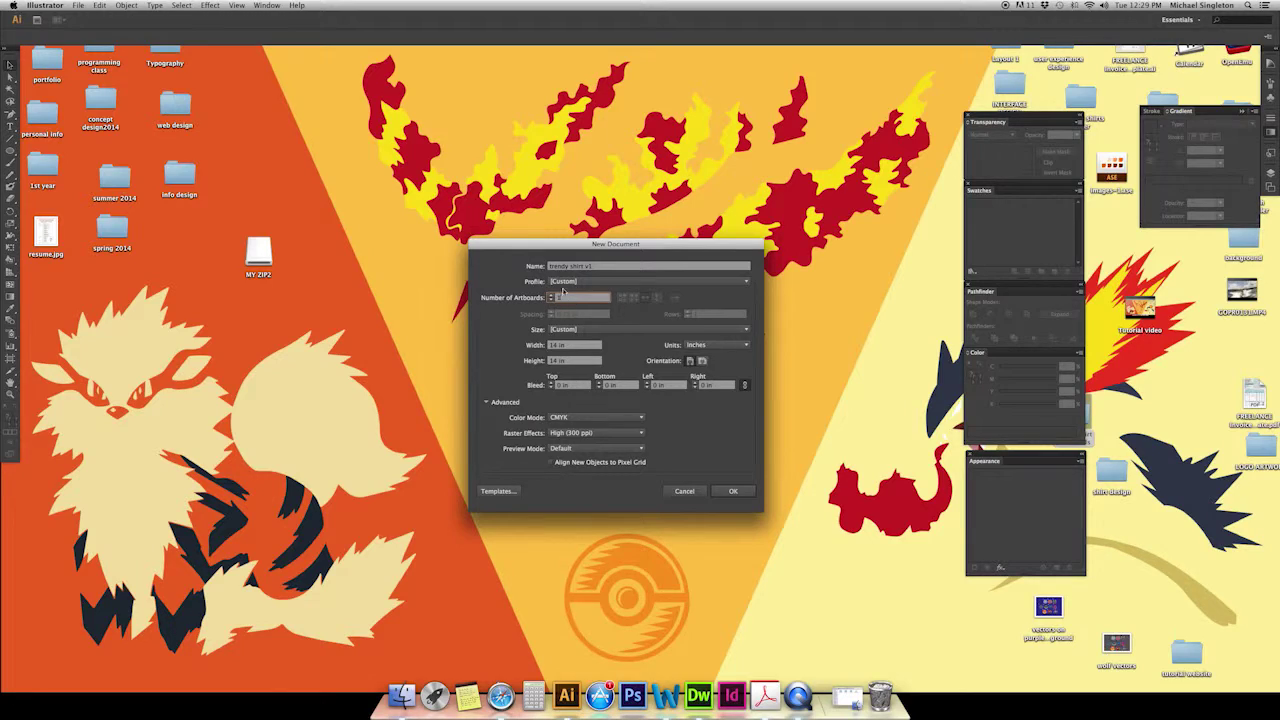
{"action": "key", "text": "Up"}
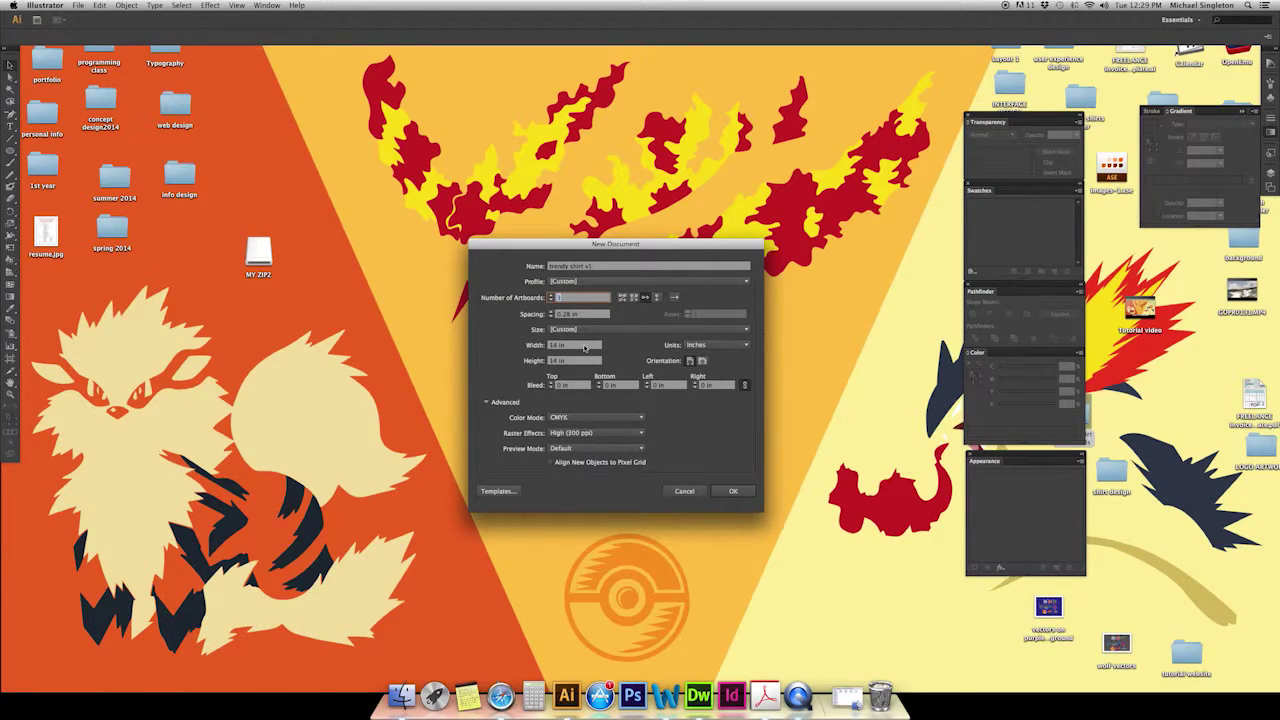
Step: Create the document at 14 by 14 inches with CMYK color mode and High (300 ppi) raster effects
{"action": "left_click", "coordinate": [728, 345]}
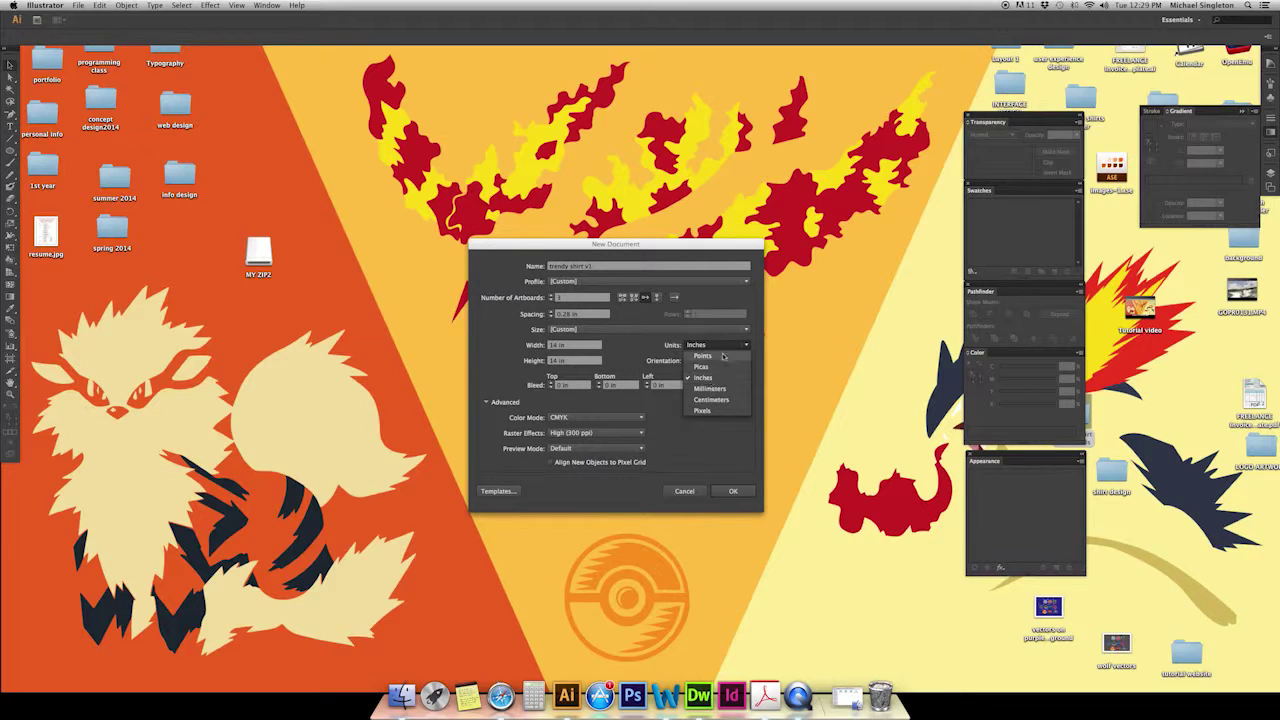
{"action": "left_click", "coordinate": [590, 347]}
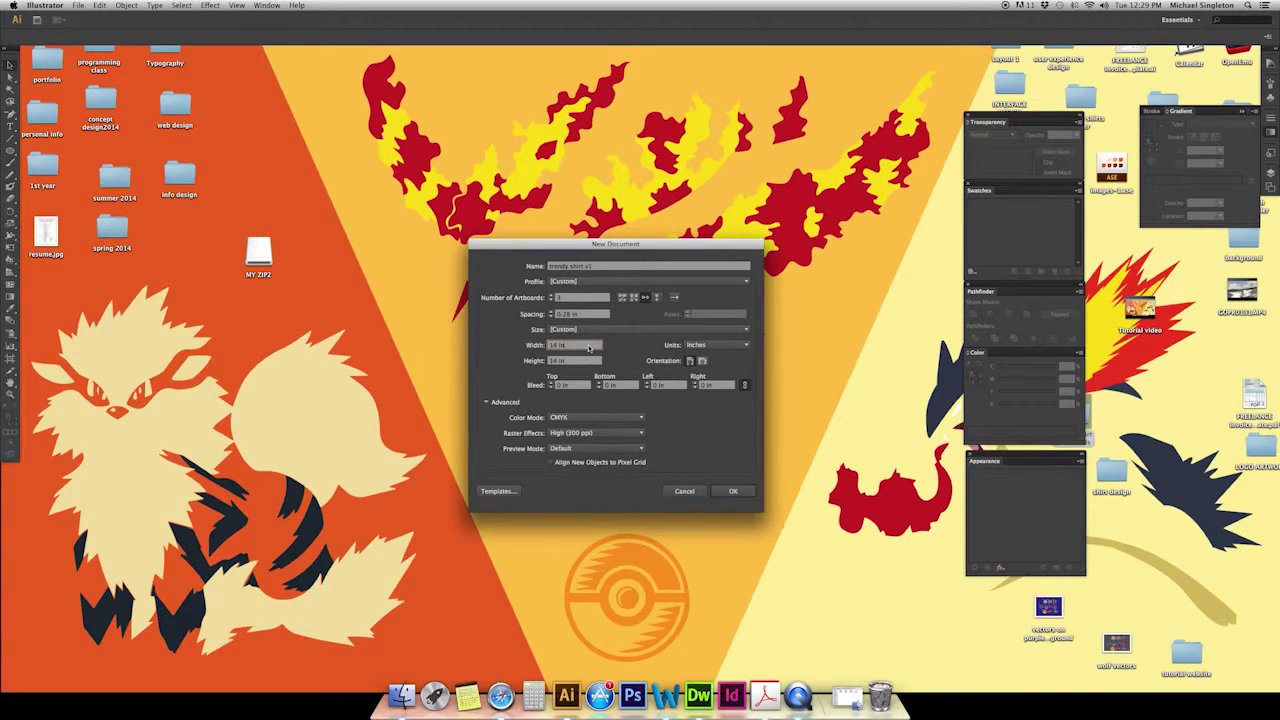
{"action": "left_click_drag", "start_coordinate": [590, 347], "coordinate": [425, 342]}
{"action": "key", "text": "Tab"}
{"action": "left_click", "coordinate": [621, 418]}
{"action": "left_click", "coordinate": [621, 427]}
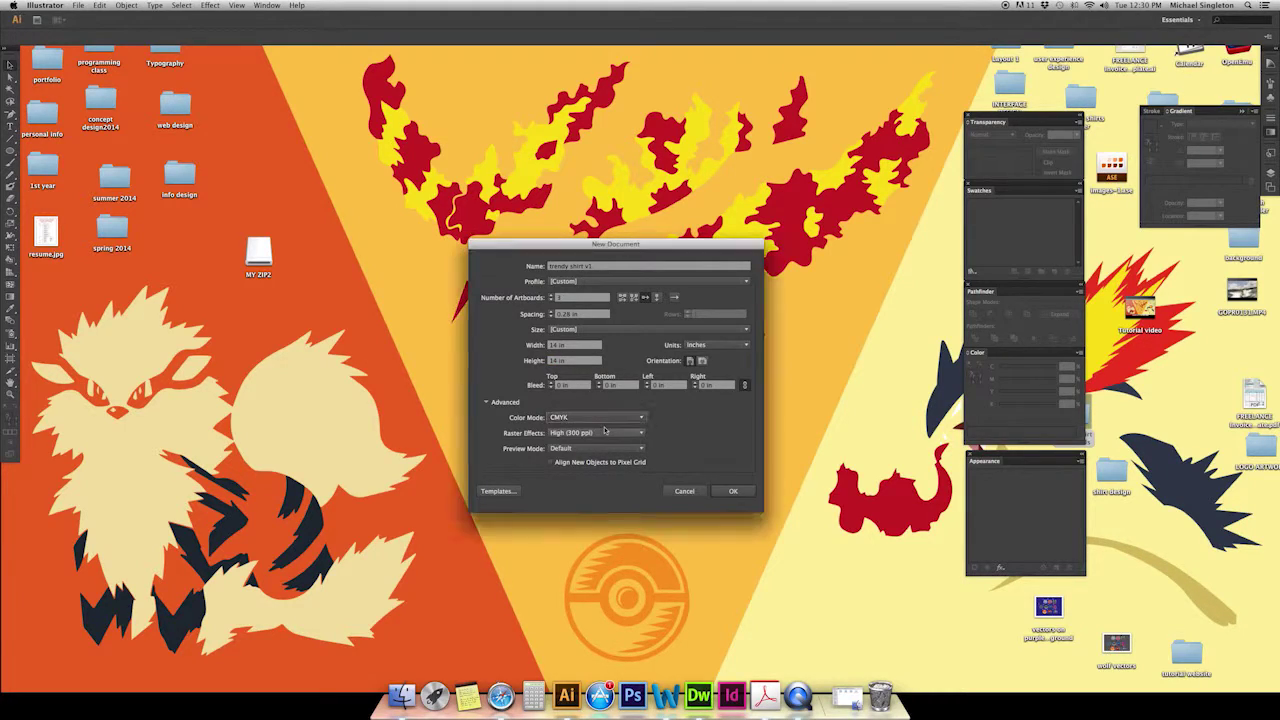
{"action": "left_click", "coordinate": [641, 433]}
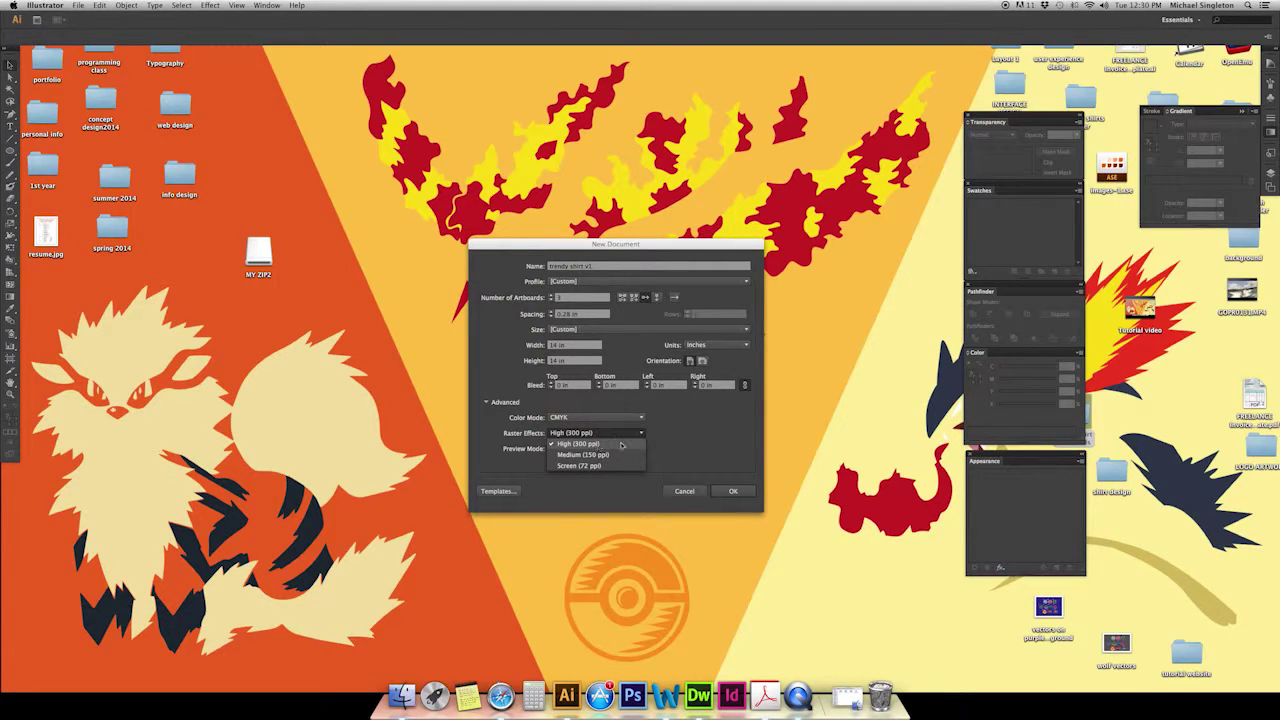
{"action": "left_click", "coordinate": [670, 438]}
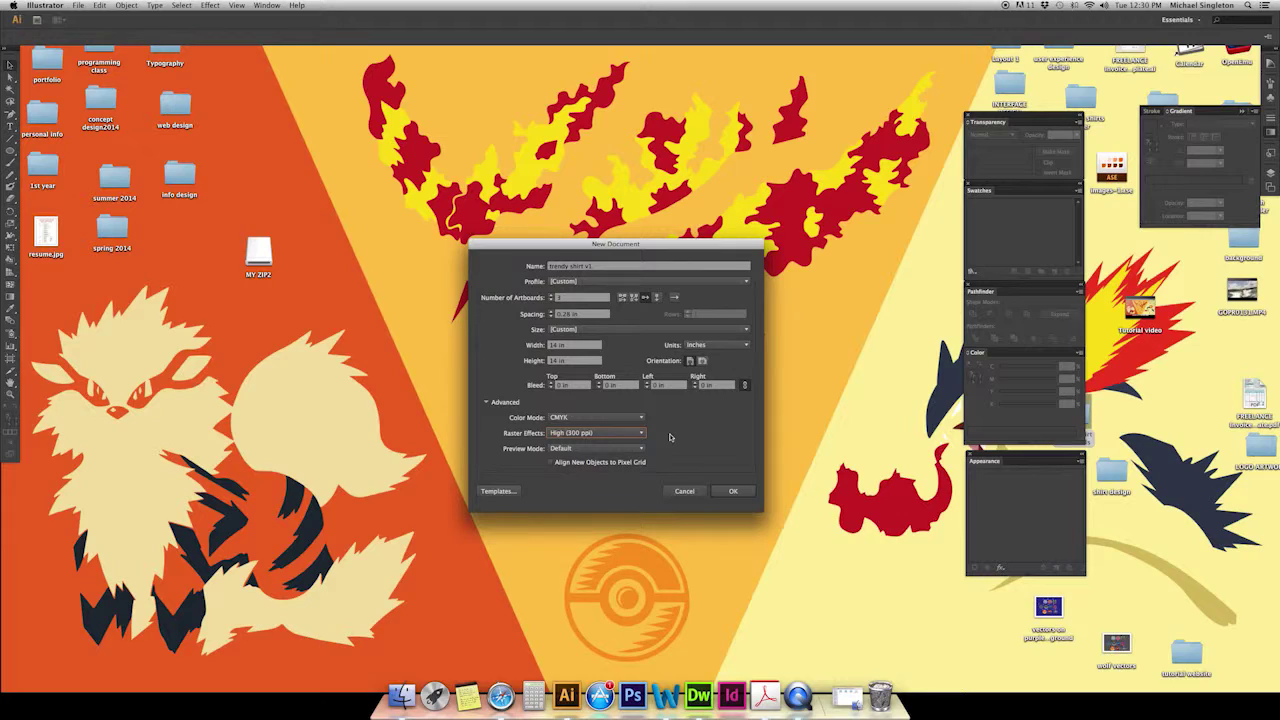
{"action": "left_click", "coordinate": [734, 492]}
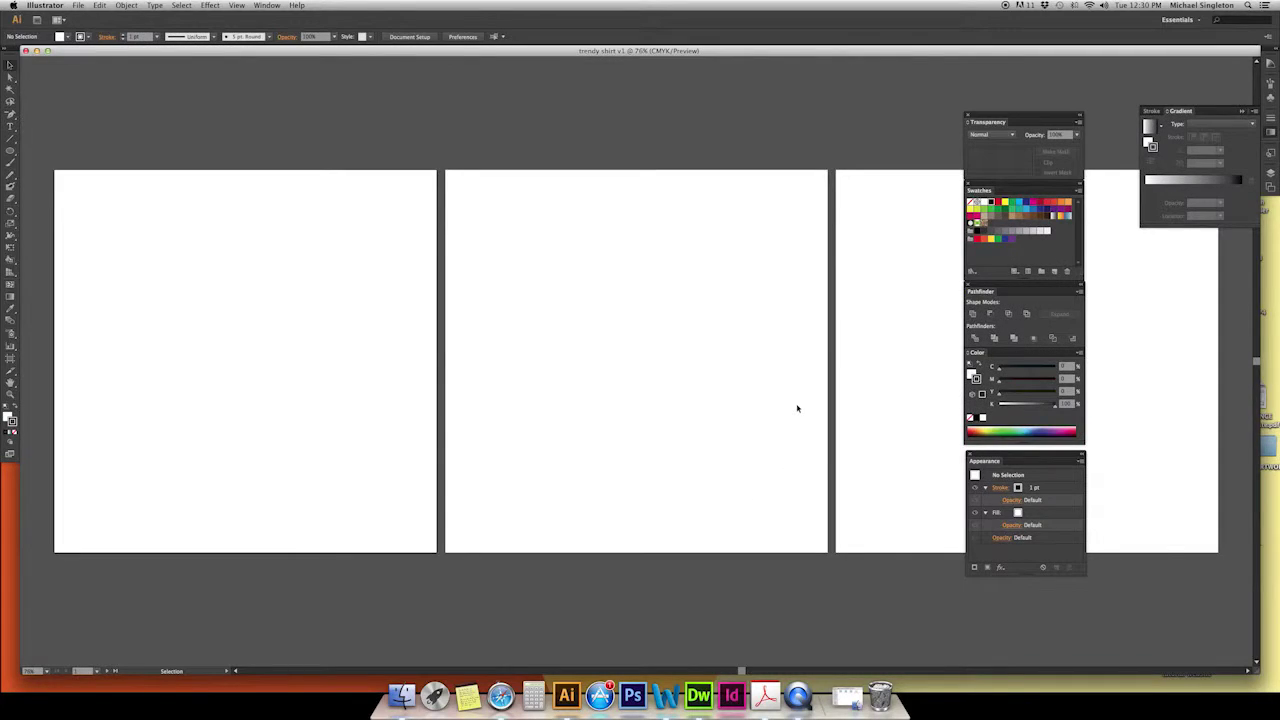
Step: Delete the second and third artboards with the Artboard tool, keeping only the first one
{"action": "key", "text": "shift+o"}
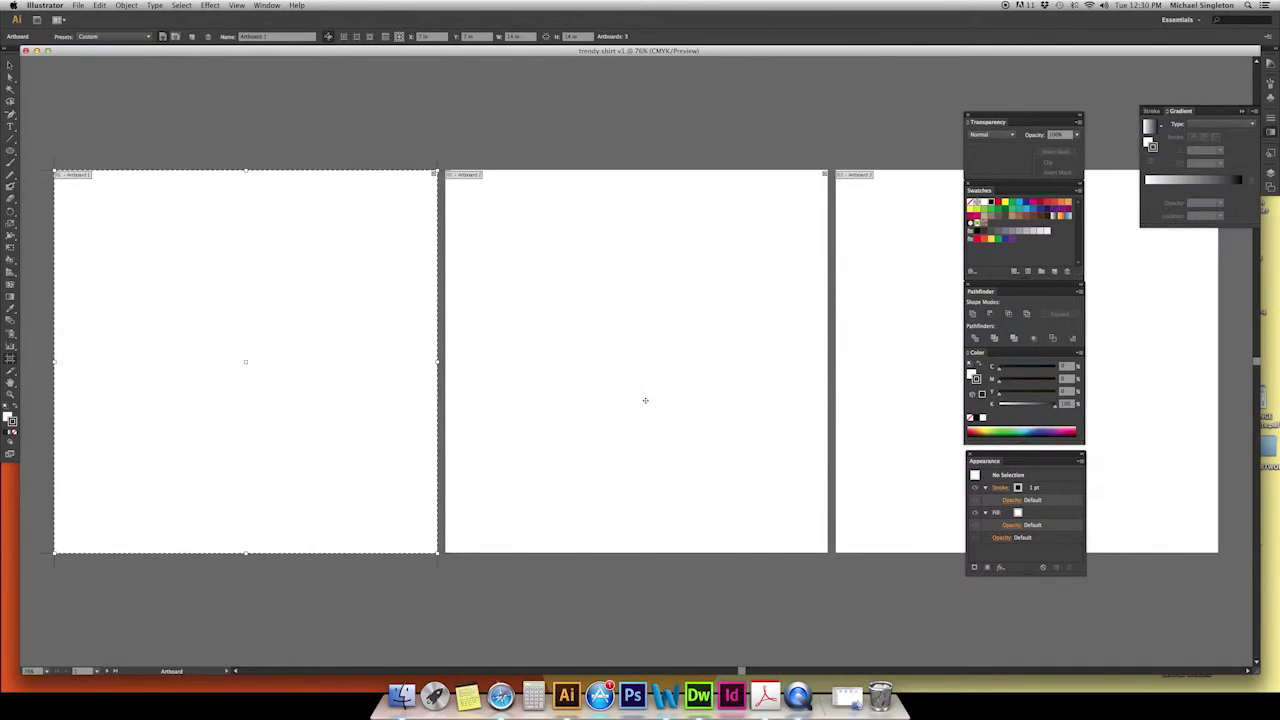
{"action": "left_click", "coordinate": [645, 400]}
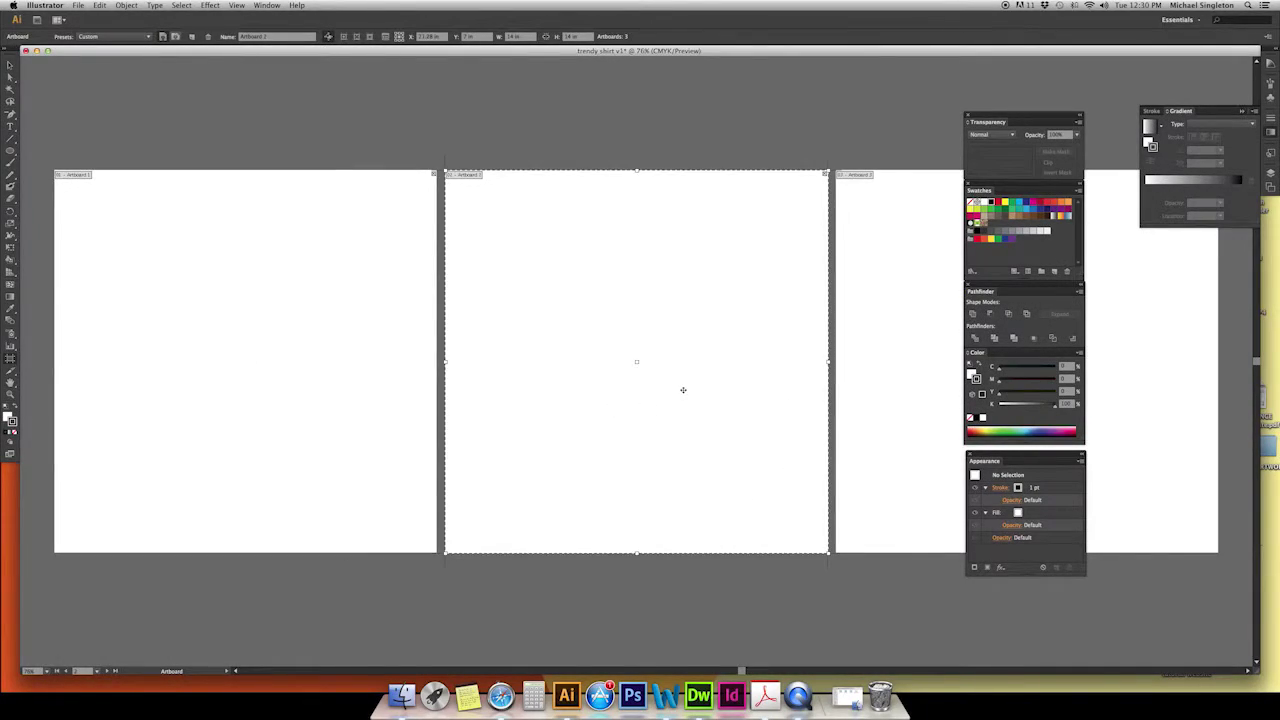
{"action": "key", "text": "Delete"}
{"action": "left_click", "coordinate": [862, 386]}
{"action": "key", "text": "Delete"}
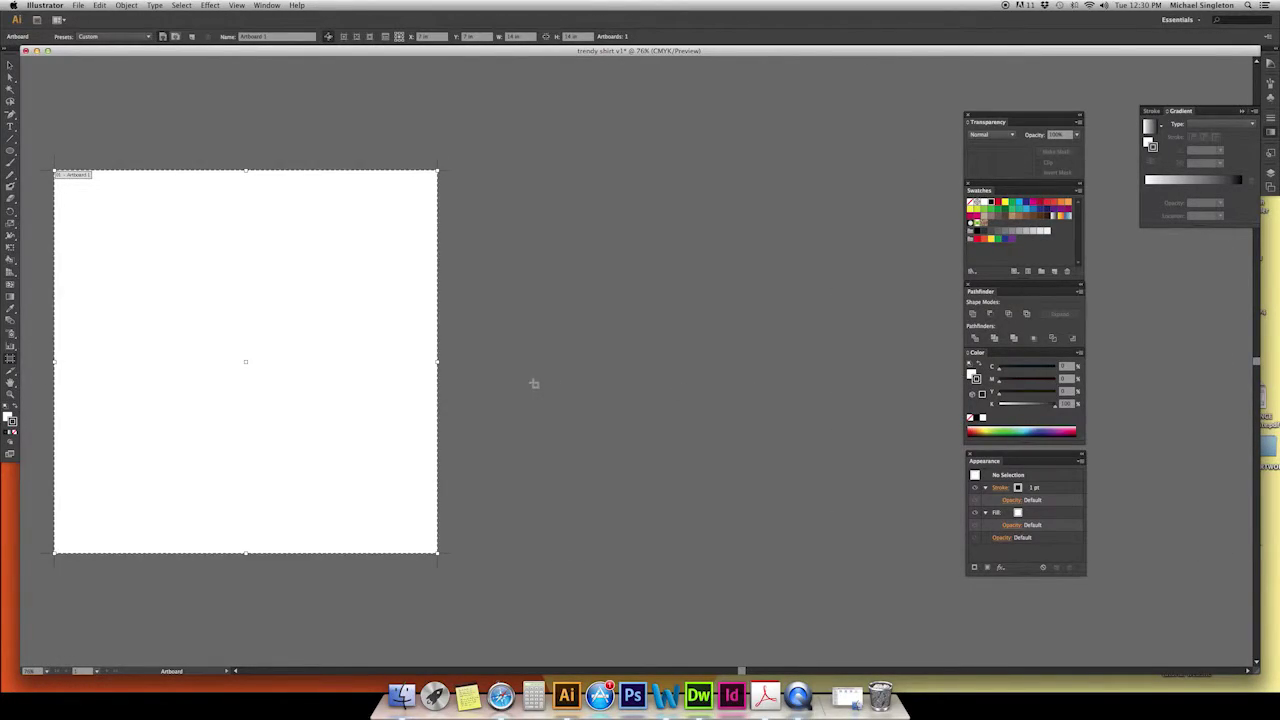
{"action": "key", "text": "super+z"}
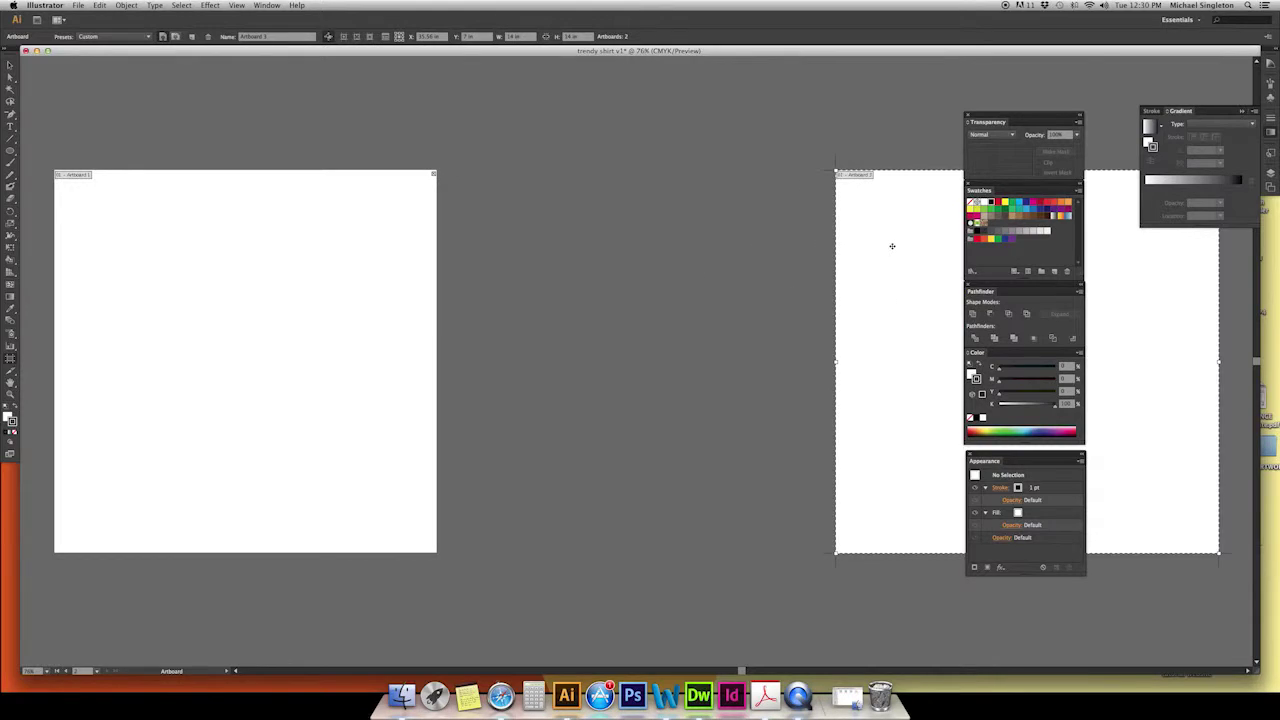
{"action": "key", "text": "Delete"}
{"action": "key", "text": "v"}
{"action": "left_click_drag", "start_coordinate": [444, 288], "coordinate": [709, 277]}
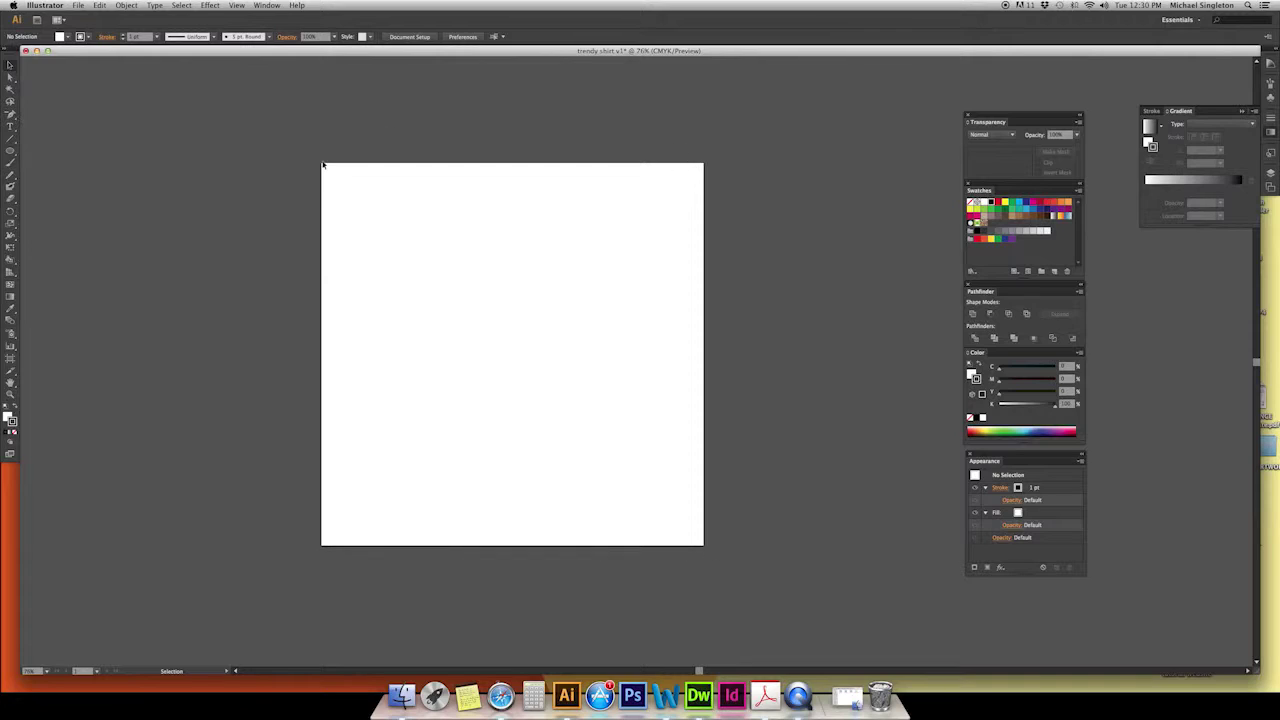
{"action": "key", "text": "shift+o"}
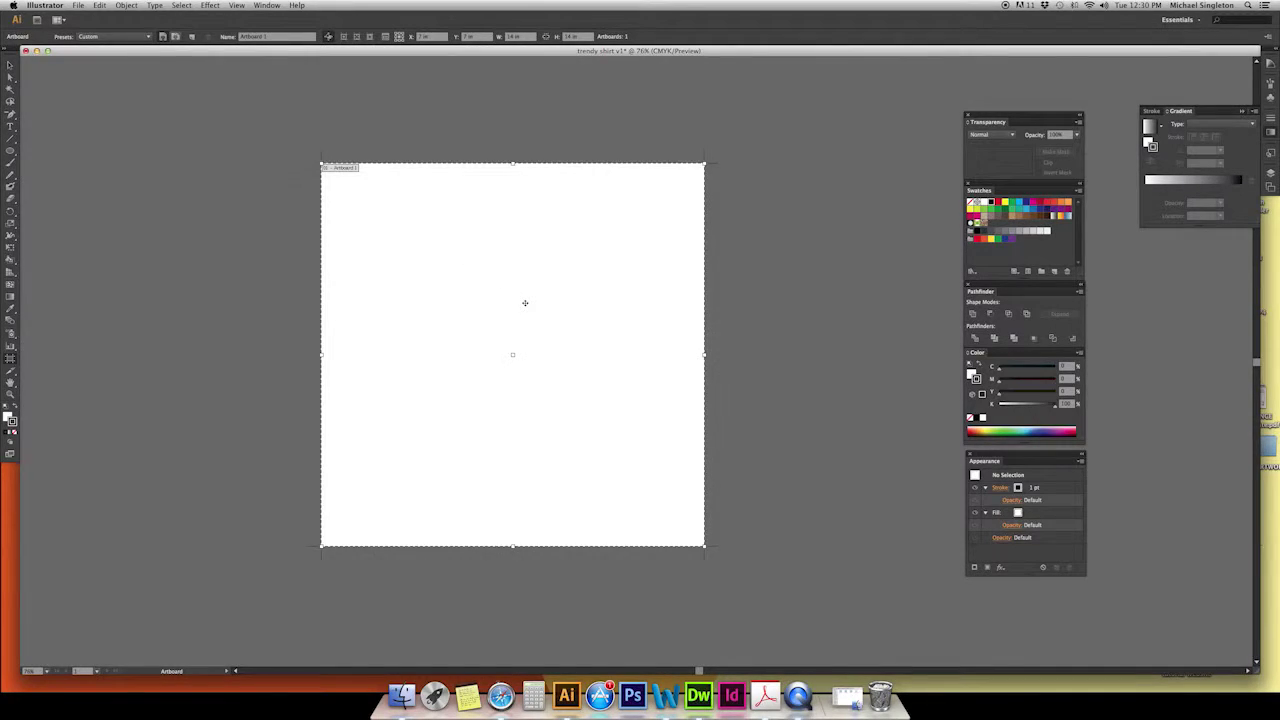
{"action": "key", "text": "Escape"}
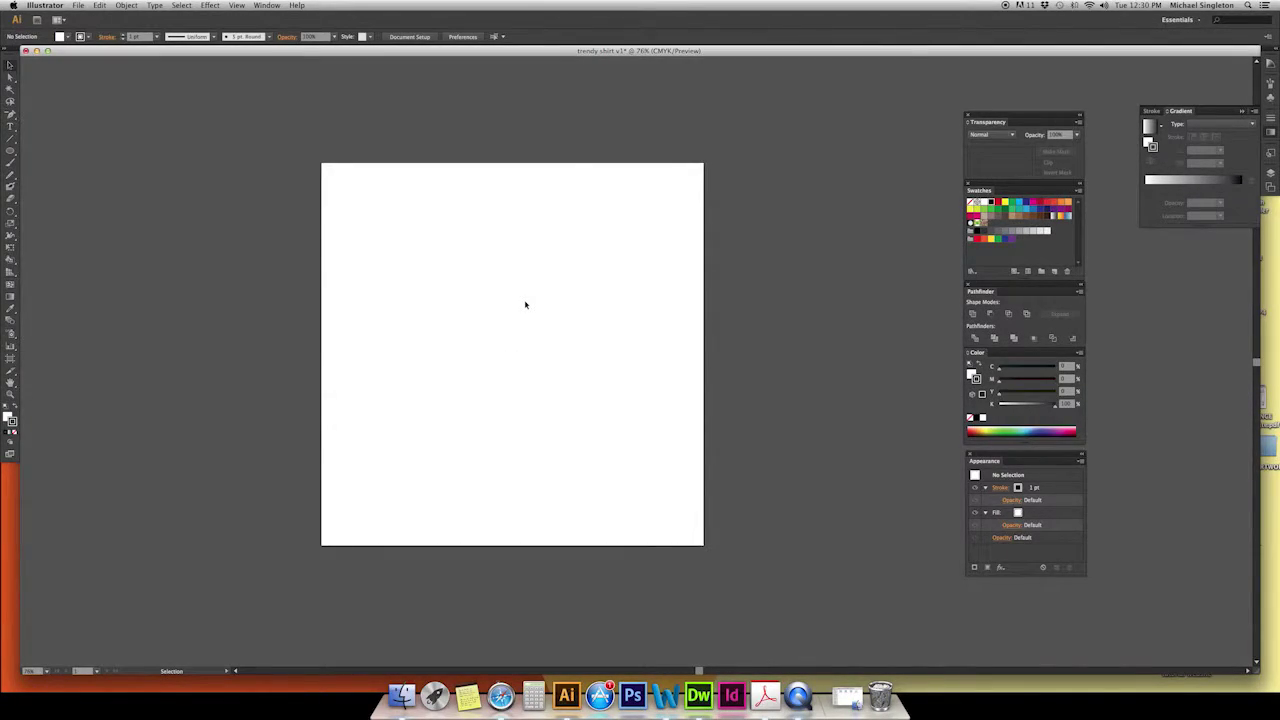
{"action": "key", "text": "shift+o"}
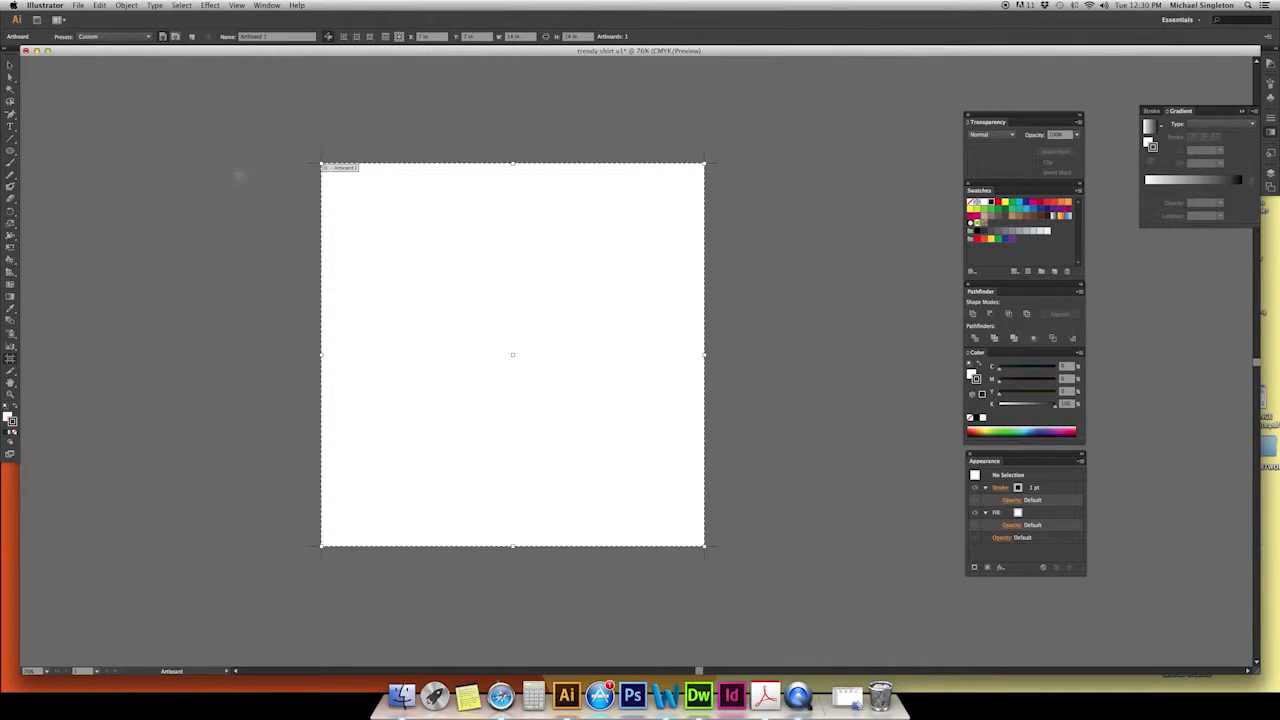
{"action": "scroll", "coordinate": [377, 235], "scroll_direction": "down", "scroll_amount": 1}
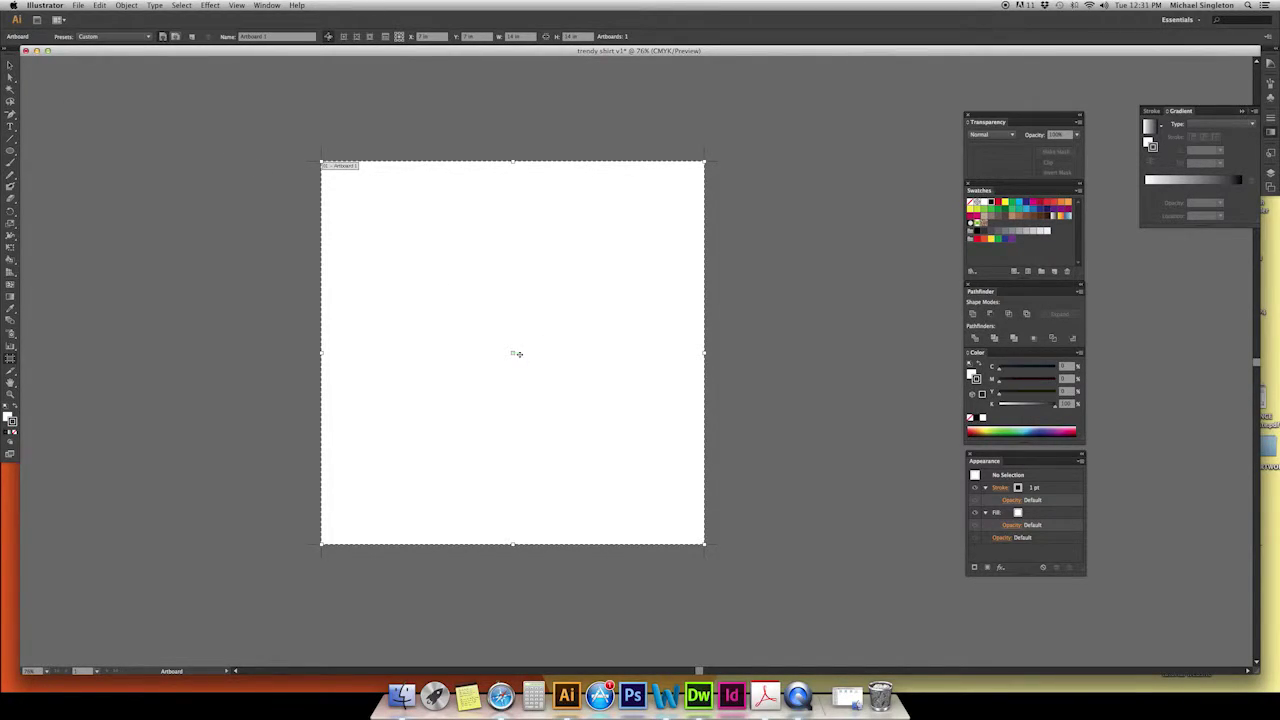
{"action": "key", "text": "v"}
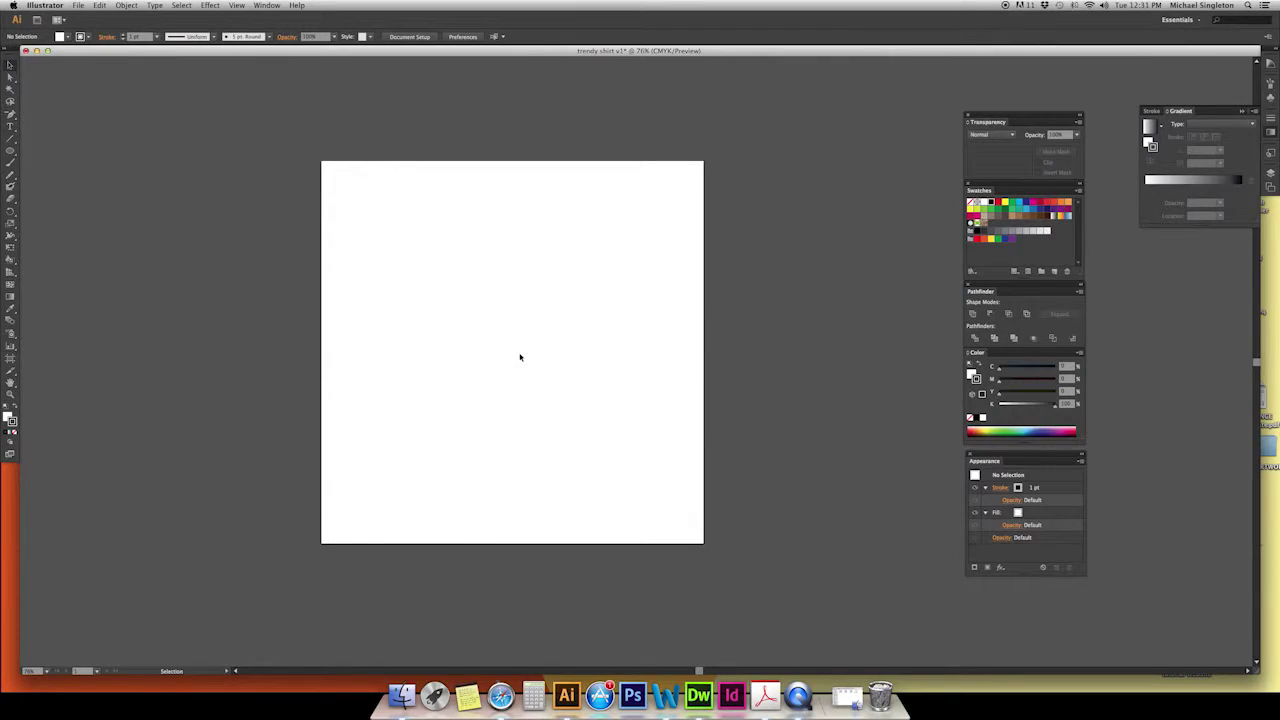
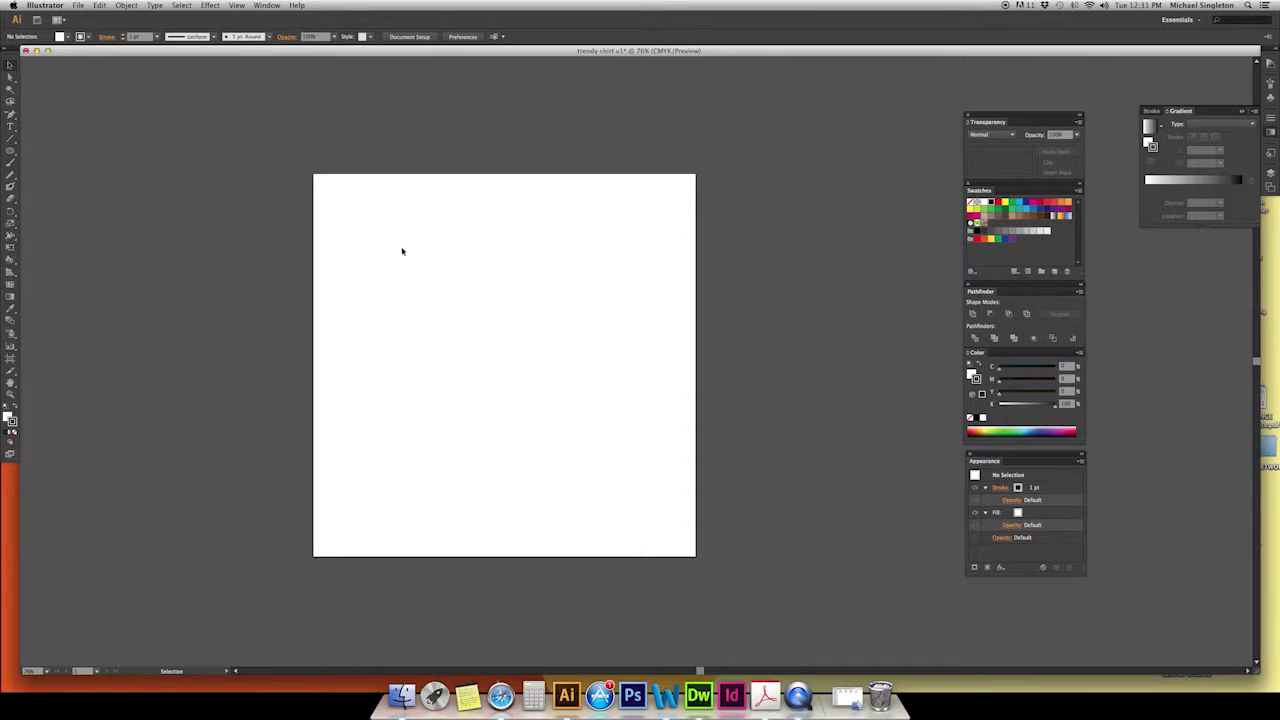
Step: Switch to the Finder window of trendy shirt downloads and open the "back of shirt" folder
{"action": "left_click", "coordinate": [848, 695]}
{"action": "left_click", "coordinate": [868, 600]}
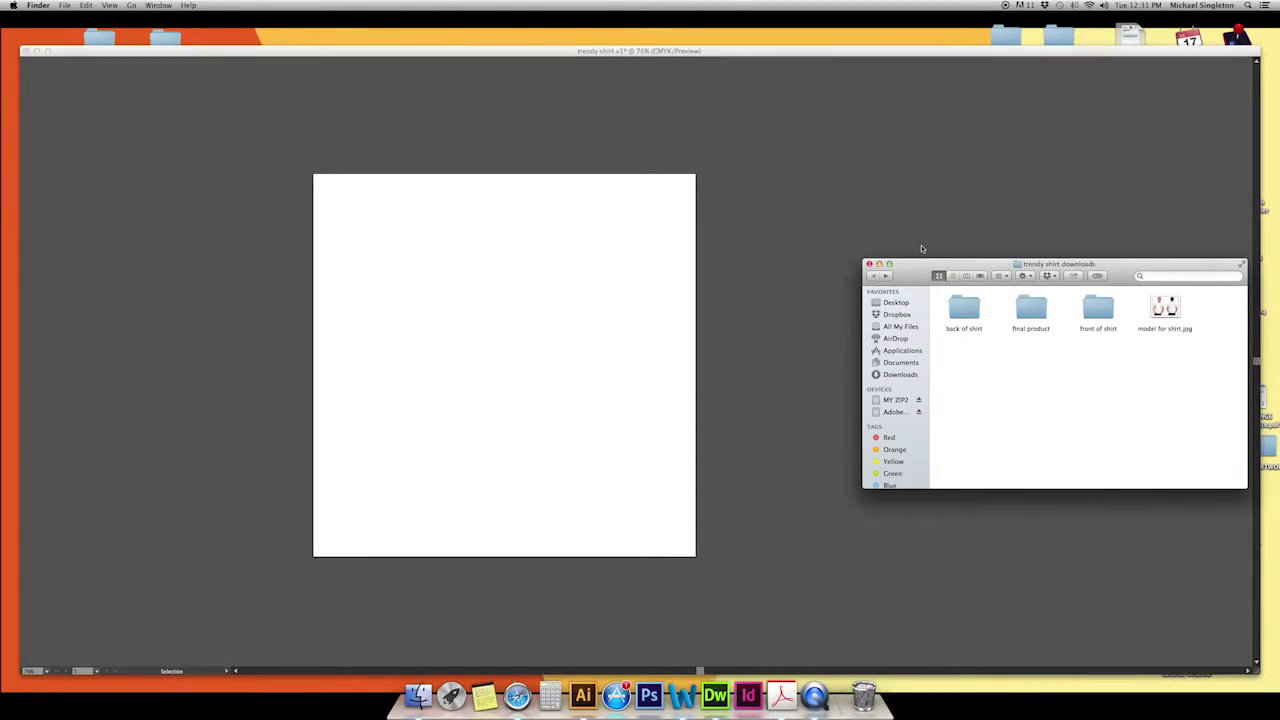
{"action": "double_click", "coordinate": [978, 308]}
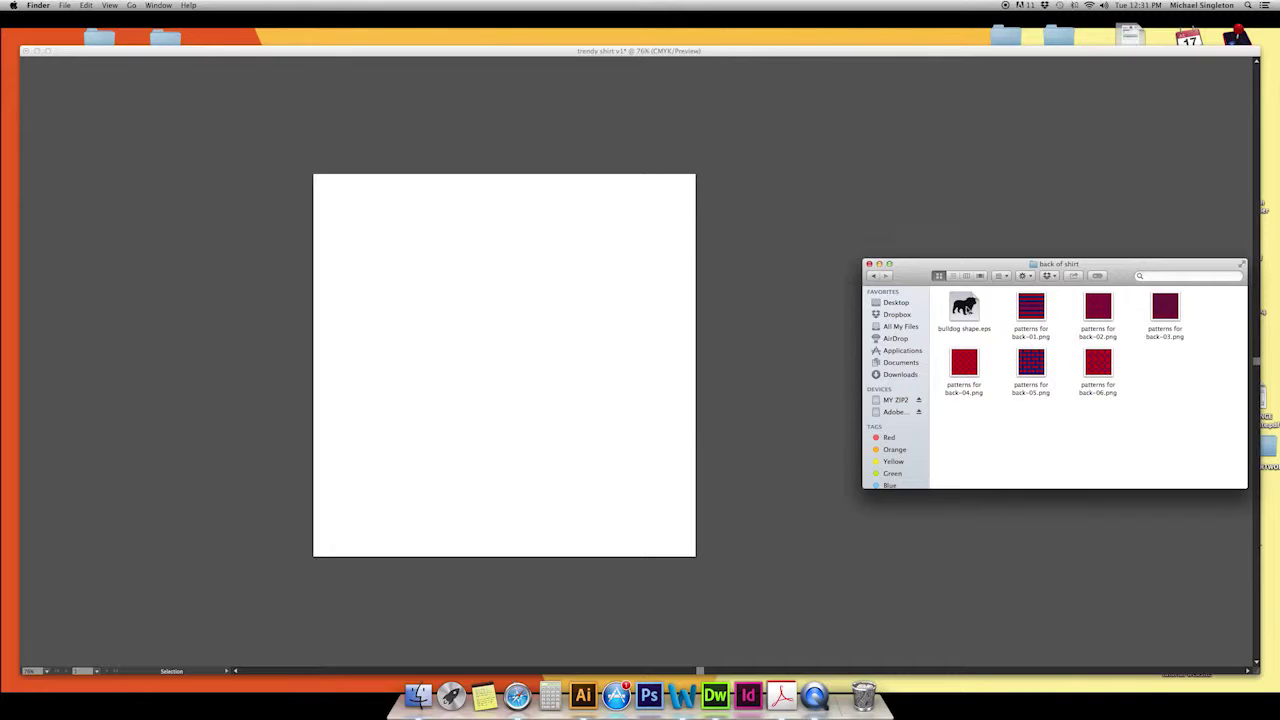
Step: Select the six pattern images, "patterns for back-01.png" to "patterns for back-06.png", and place them together in the Illustrator document
{"action": "left_click", "coordinate": [1033, 320]}
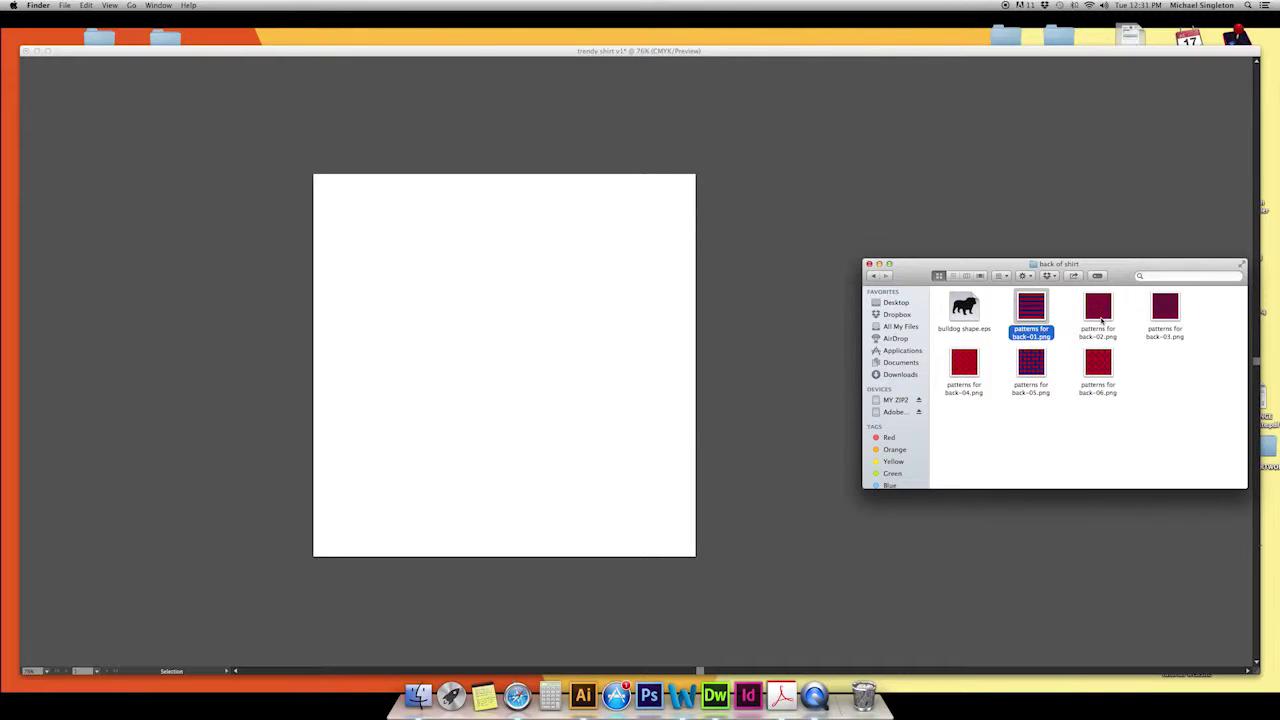
{"action": "left_click", "coordinate": [1100, 318], "text": "shift"}
{"action": "left_click", "coordinate": [1166, 318], "text": "shift"}
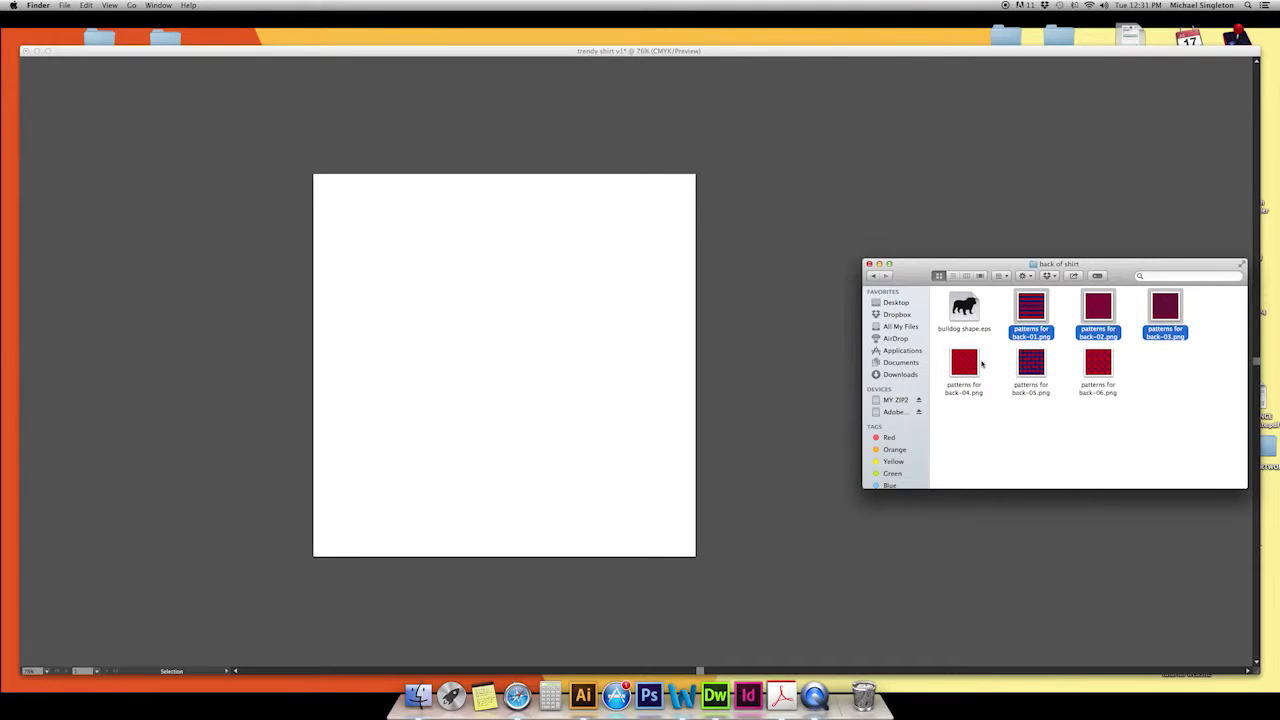
{"action": "left_click", "coordinate": [966, 364], "text": "shift"}
{"action": "left_click", "coordinate": [1031, 364], "text": "shift"}
{"action": "left_click", "coordinate": [1098, 364], "text": "shift"}
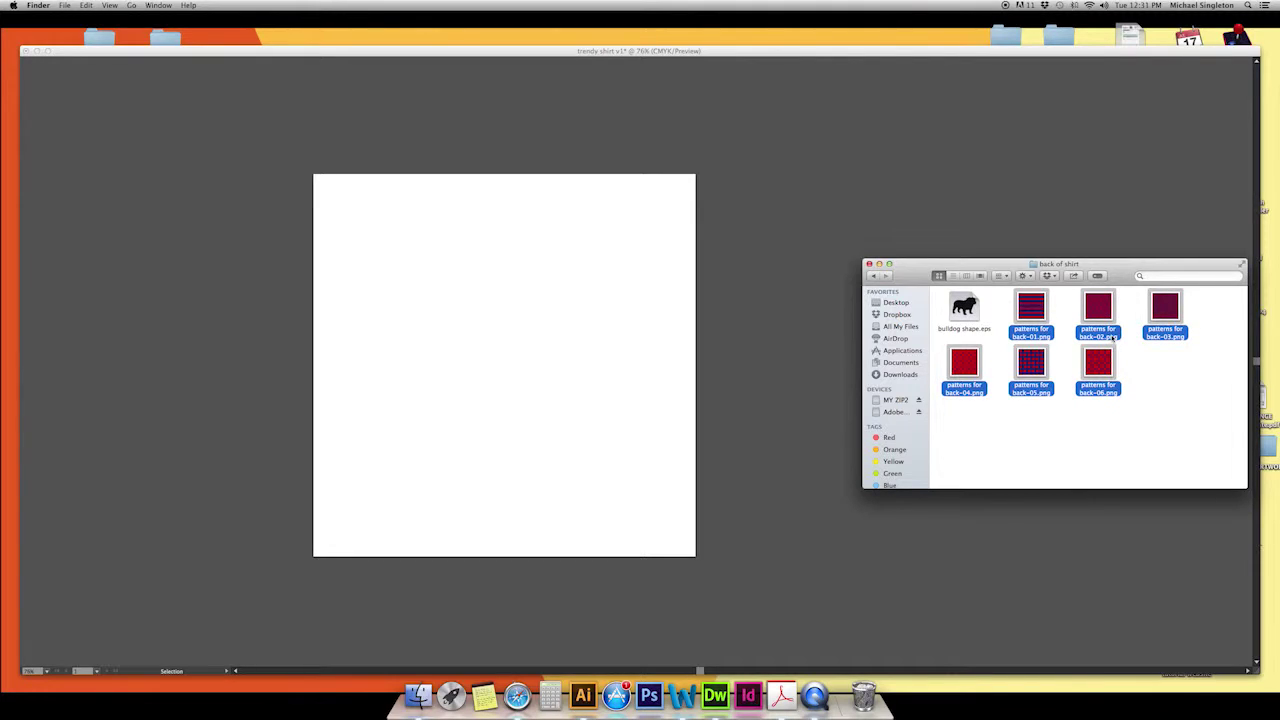
{"action": "left_click_drag", "start_coordinate": [1104, 323], "coordinate": [765, 344]}
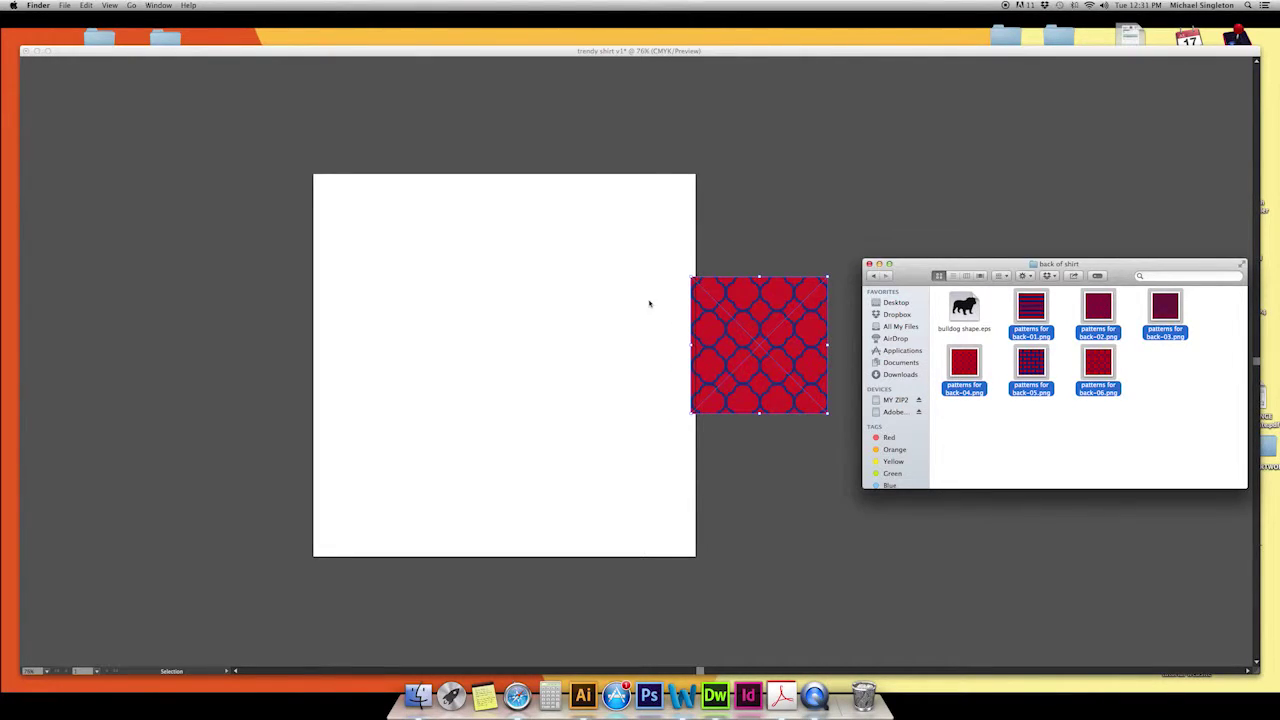
Step: Return to Illustrator, move the stacked pattern images clear of the artboard's right edge and embed them in the document
{"action": "left_click", "coordinate": [802, 435]}
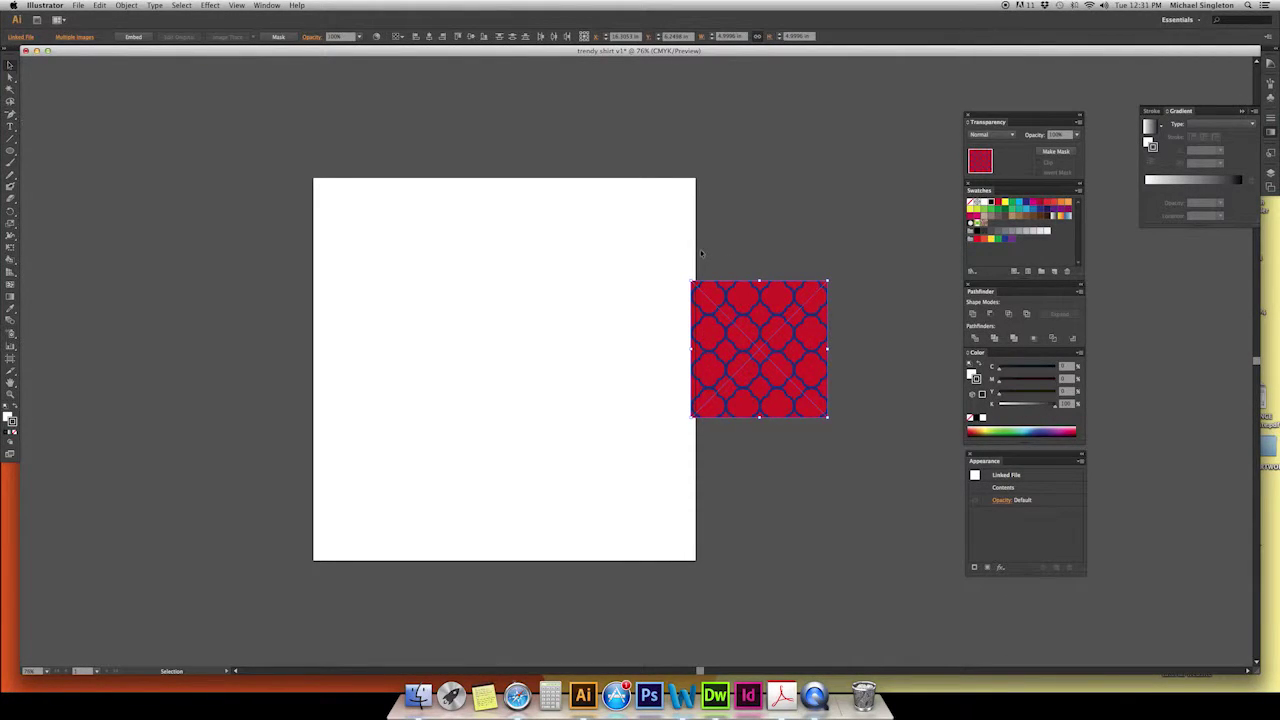
{"action": "left_click_drag", "start_coordinate": [756, 343], "coordinate": [784, 313]}
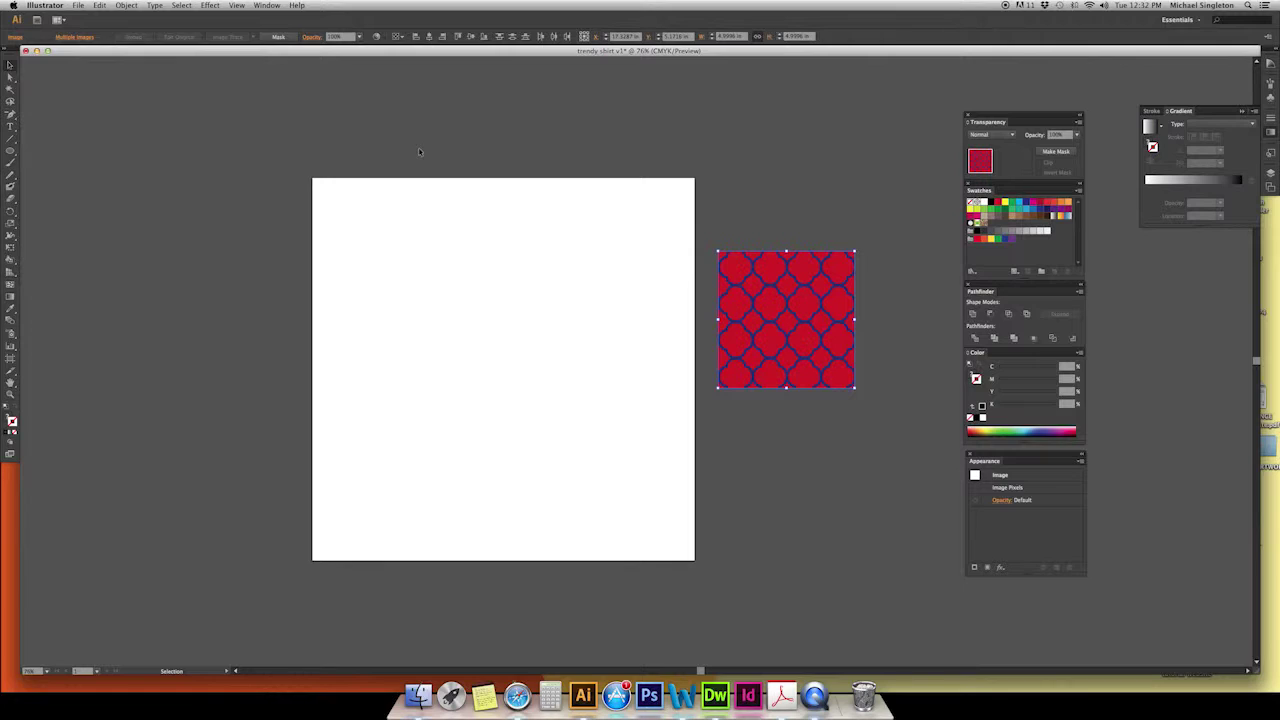
{"action": "left_click", "coordinate": [776, 220]}
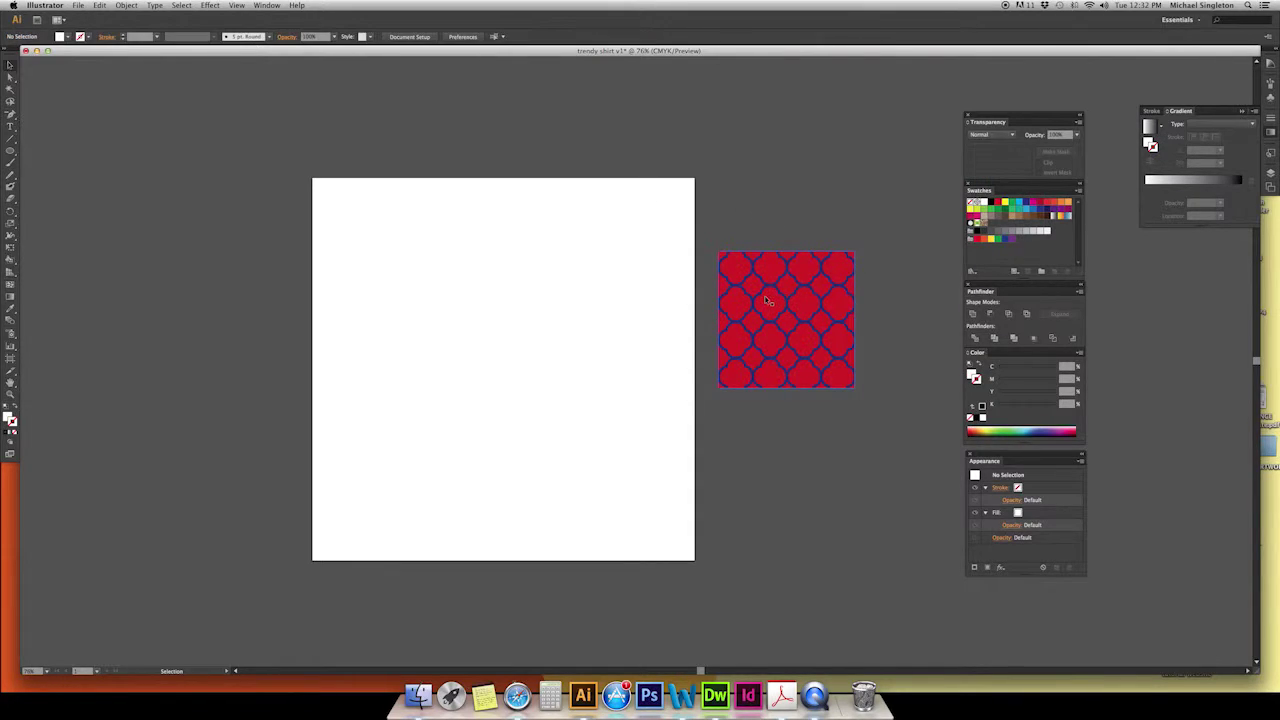
Step: Spread the stacked pattern images into two columns of three beside the artboard so that each pattern is separate
{"action": "left_click_drag", "start_coordinate": [766, 290], "coordinate": [771, 463]}
{"action": "left_click_drag", "start_coordinate": [755, 332], "coordinate": [754, 180]}
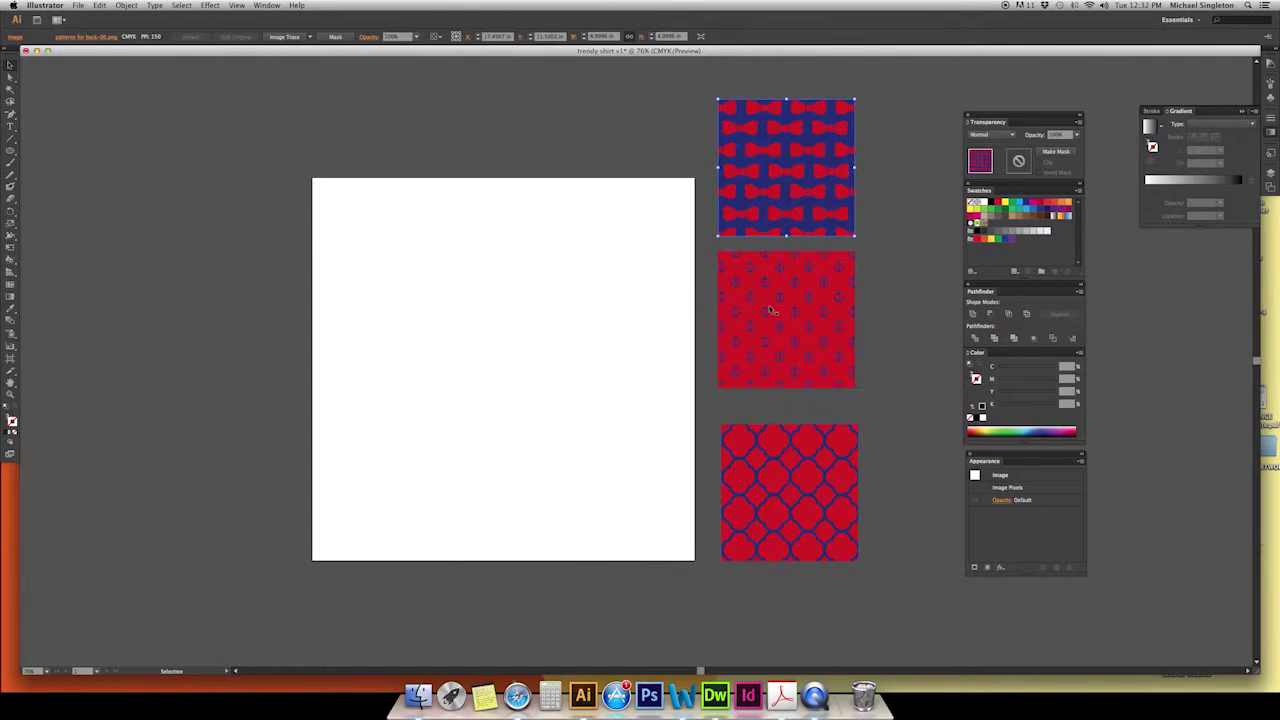
{"action": "left_click_drag", "start_coordinate": [777, 322], "coordinate": [950, 177]}
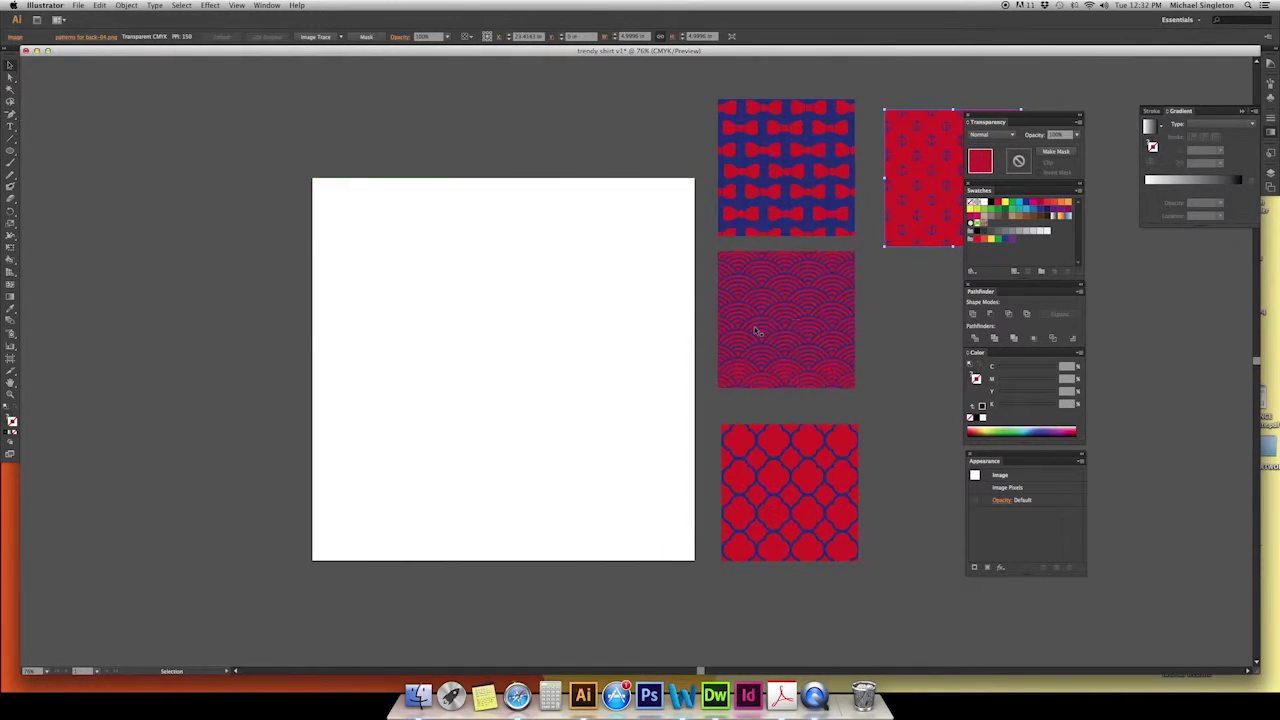
{"action": "left_click_drag", "start_coordinate": [786, 312], "coordinate": [960, 312]}
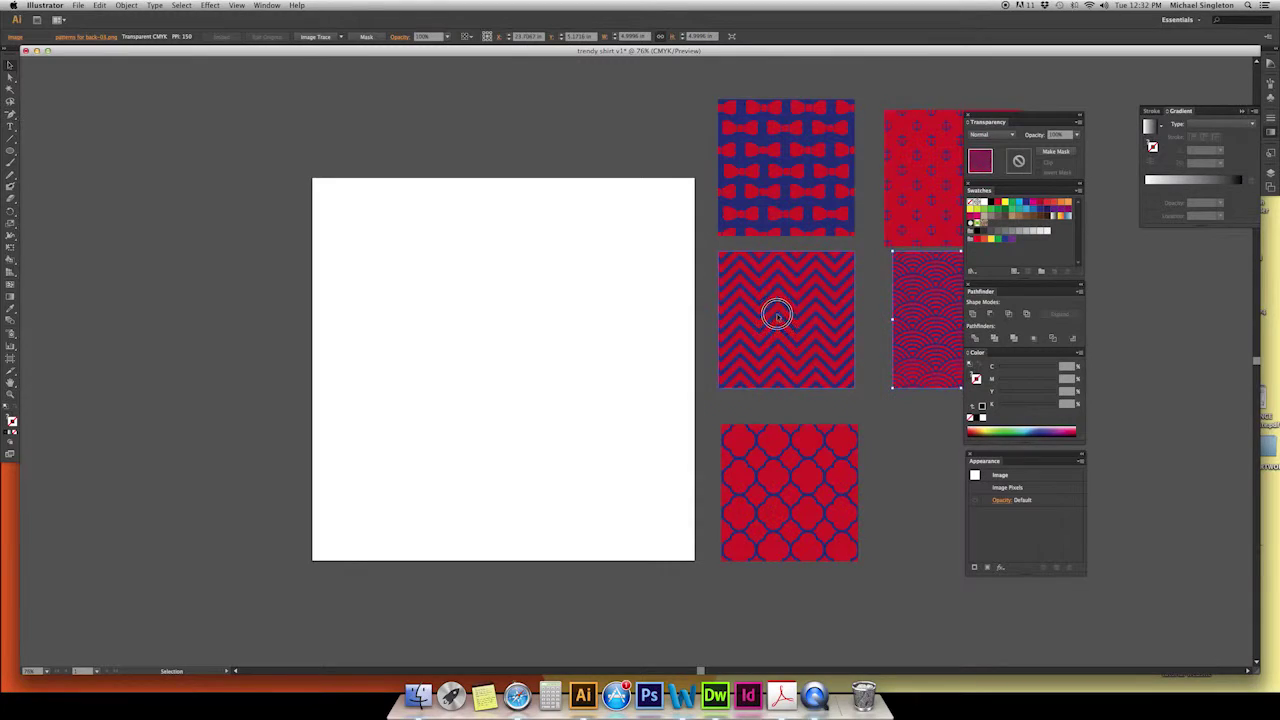
{"action": "left_click_drag", "start_coordinate": [980, 515], "coordinate": [938, 488]}
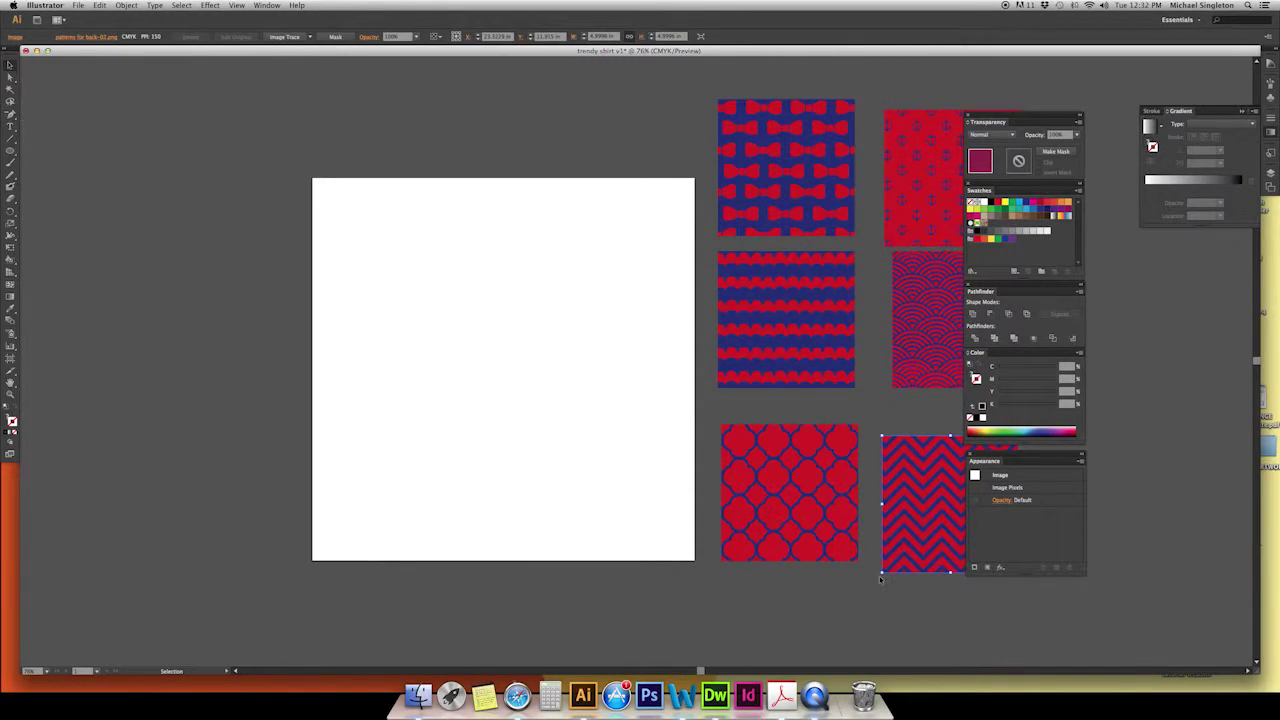
{"action": "left_click", "coordinate": [834, 588]}
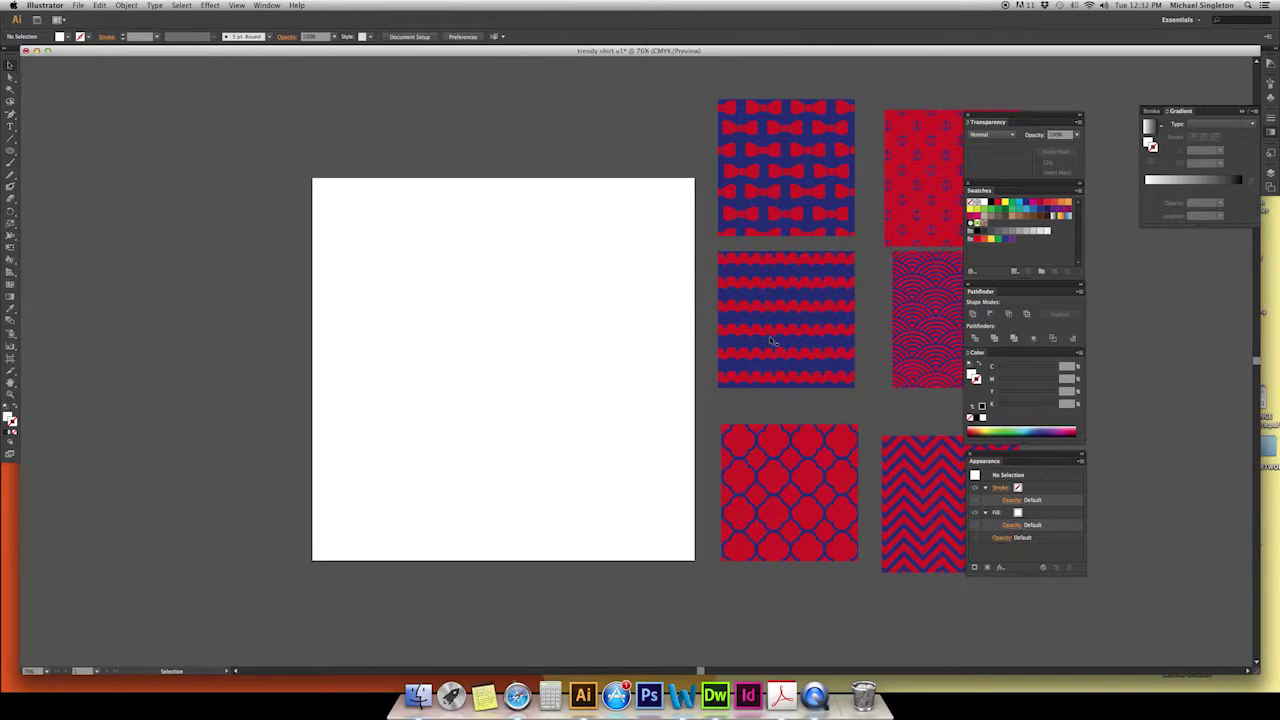
{"action": "left_click", "coordinate": [1000, 135]}
{"action": "left_click", "coordinate": [988, 145]}
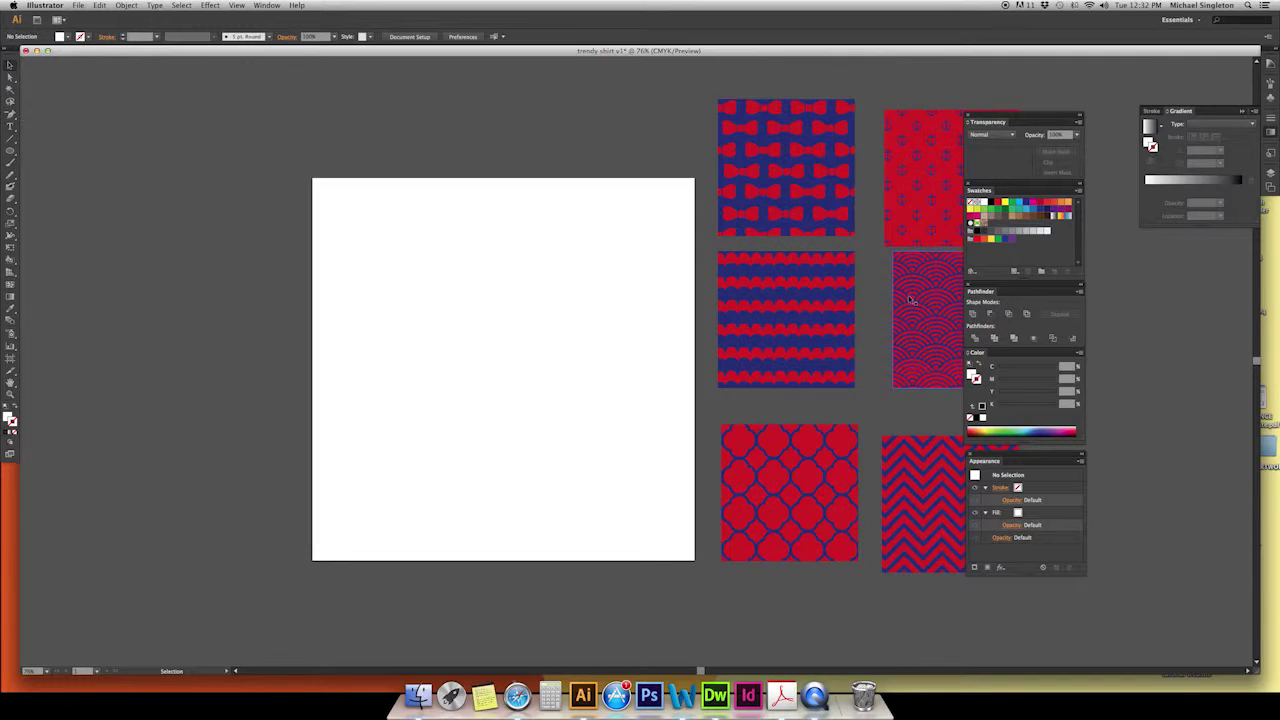
Step: Draw a rectangle about 5.3 in wide on the artboard and fill it with the dark blue sampled from the scalloped stripe pattern
{"action": "key", "text": "m"}
{"action": "left_click_drag", "start_coordinate": [420, 289], "coordinate": [566, 413]}
{"action": "key", "text": "i"}
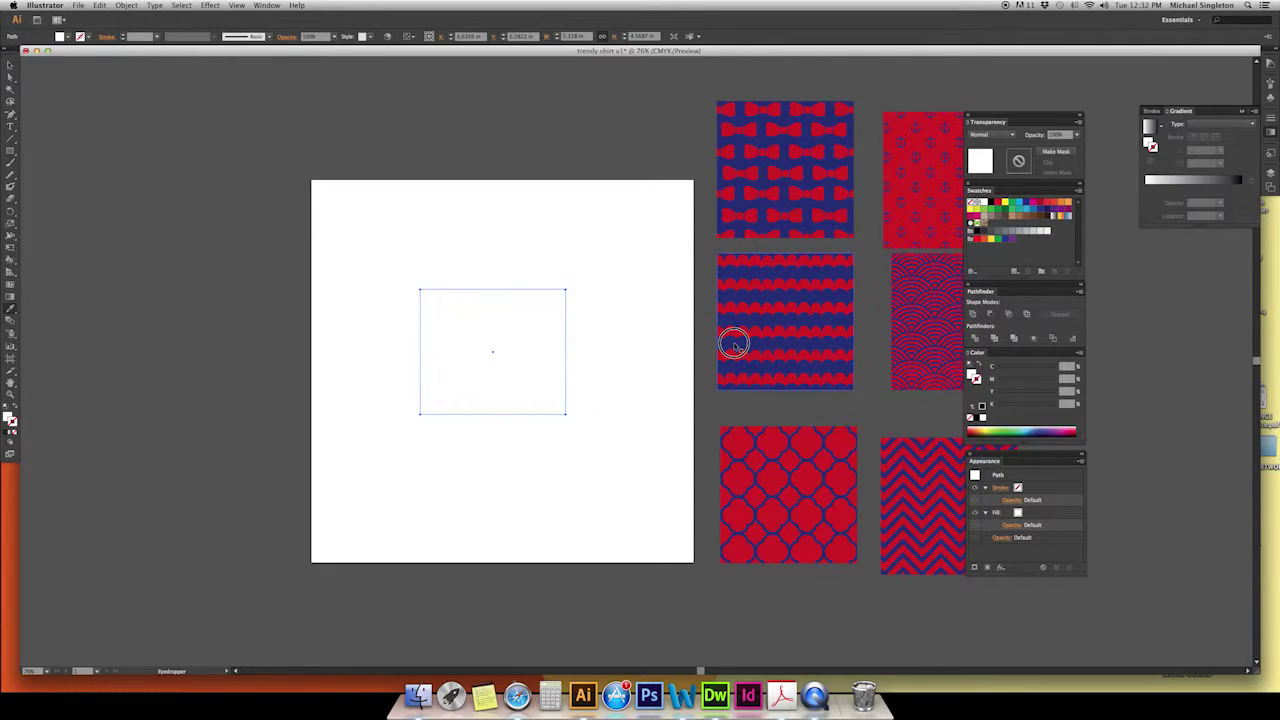
{"action": "left_click", "coordinate": [733, 342]}
{"action": "key", "text": "v"}
{"action": "left_click", "coordinate": [614, 386]}
Step: Draw an ellipse about 2.2 by 1.9 in over the rectangle's lower-right corner and subtract it with Pathfinder's Minus Front
{"action": "key", "text": "l"}
{"action": "left_click_drag", "start_coordinate": [543, 375], "coordinate": [603, 428]}
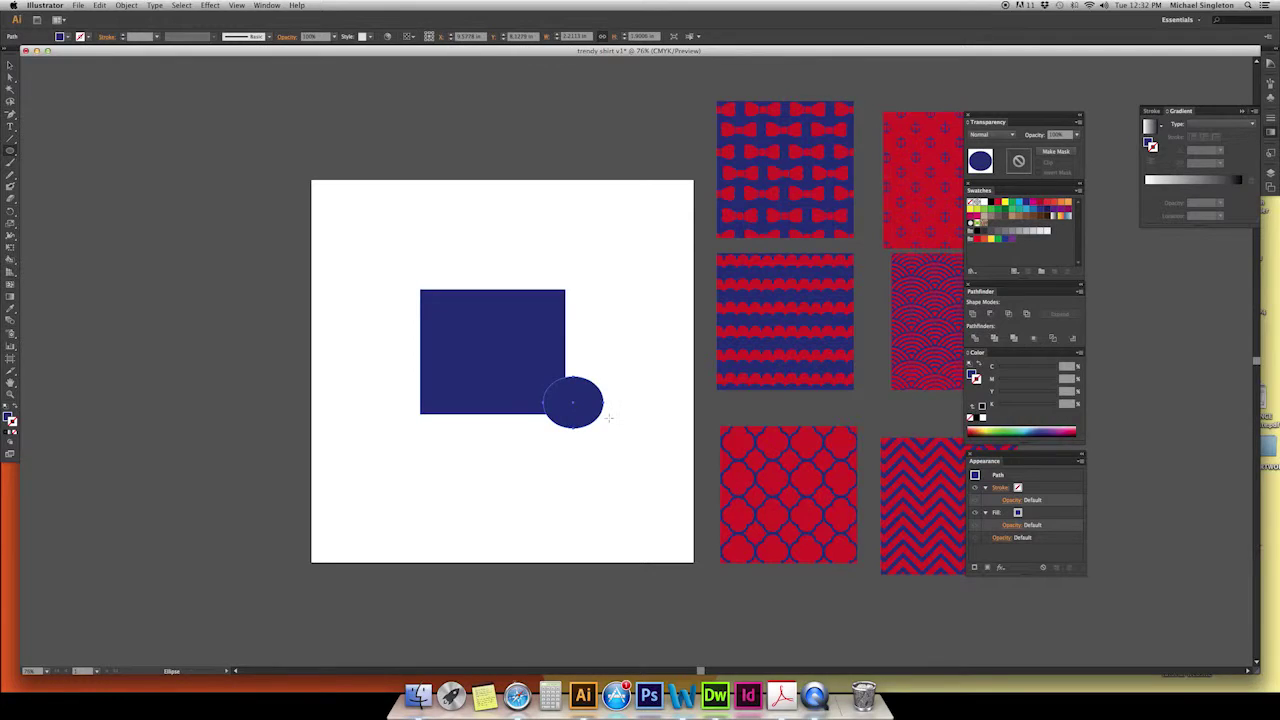
{"action": "key", "text": "v"}
{"action": "left_click", "coordinate": [509, 380]}
{"action": "left_click", "coordinate": [563, 390], "text": "shift"}
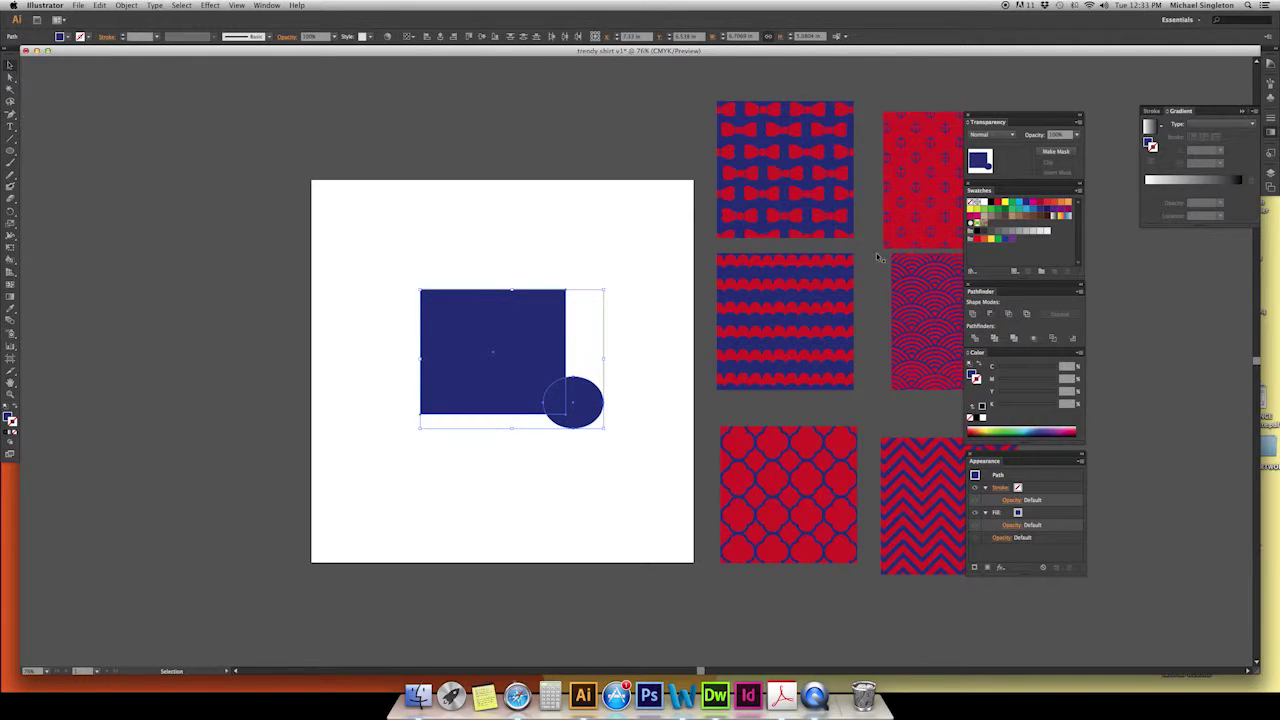
{"action": "left_click", "coordinate": [990, 313]}
{"action": "left_click", "coordinate": [597, 355]}
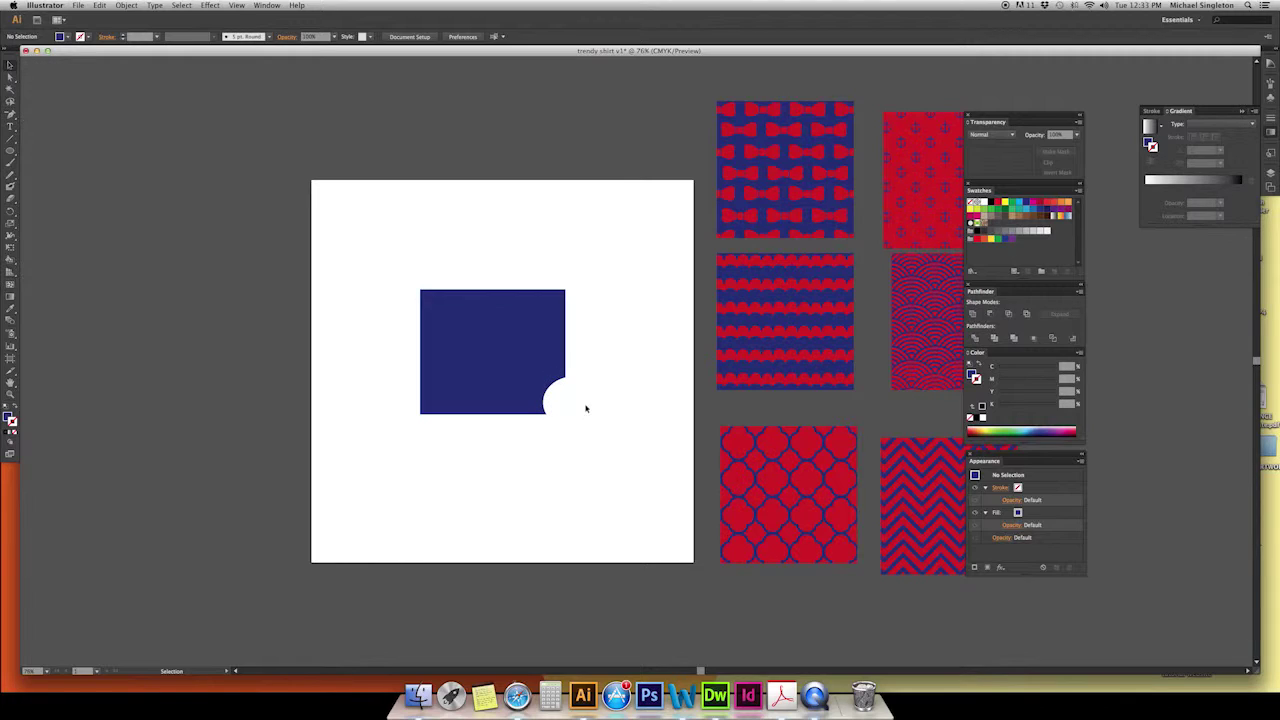
Step: Delete the notched blue rectangle from the artboard
{"action": "left_click", "coordinate": [552, 380]}
{"action": "key", "text": "Delete"}
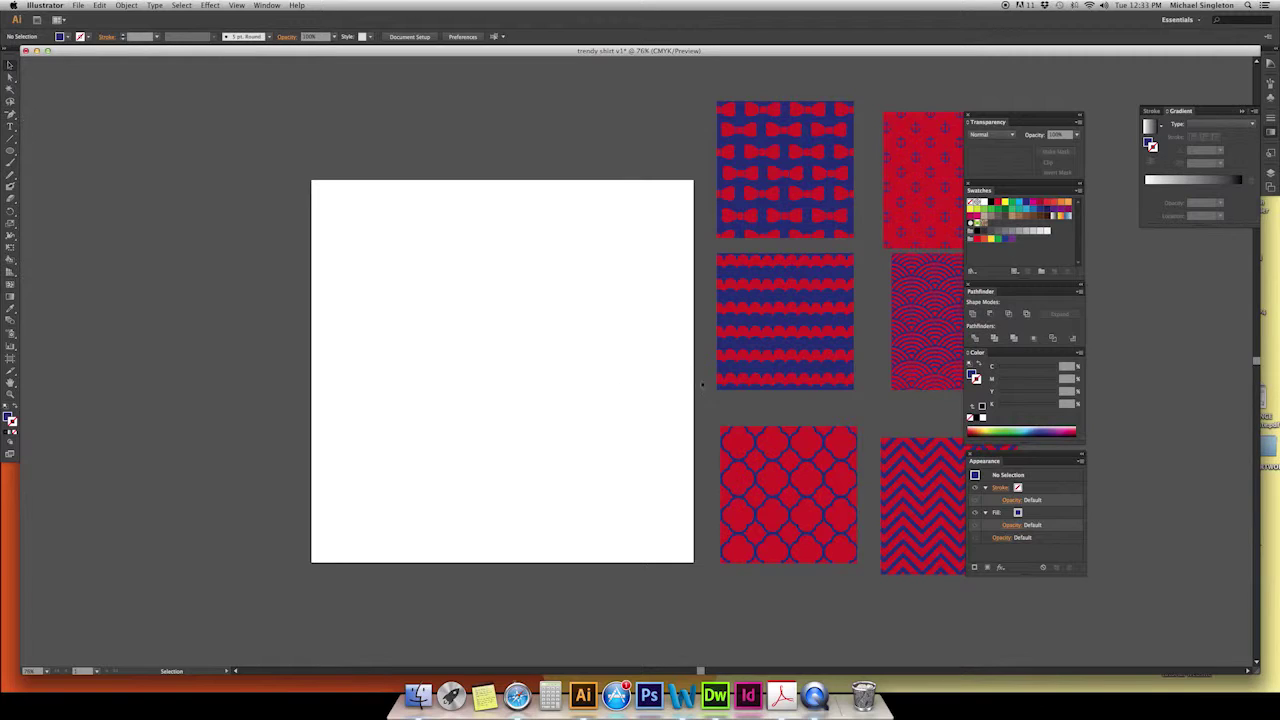
{"action": "key", "text": "space"}
{"action": "left_click_drag", "start_coordinate": [734, 405], "coordinate": [732, 403]}
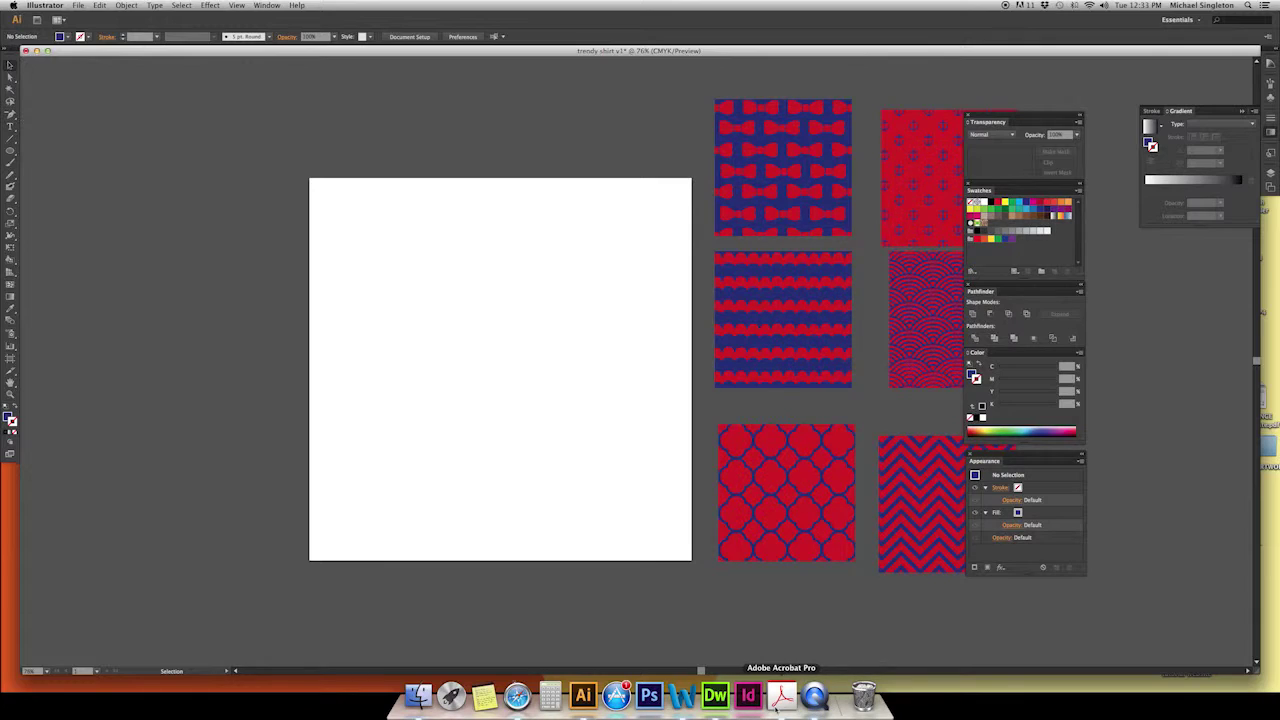
Step: Open "bulldog shape.eps" from the "back of shirt" folder in Finder with Adobe Illustrator CS6
{"action": "left_click", "coordinate": [418, 695]}
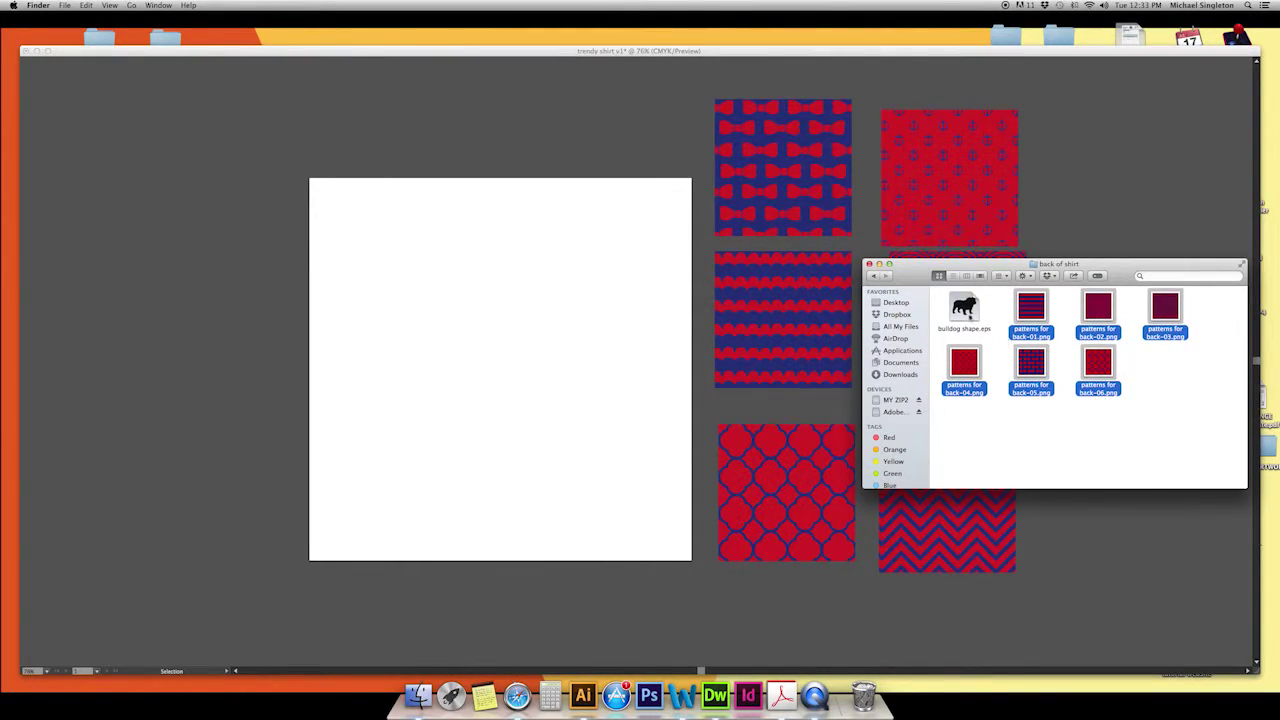
{"action": "left_click", "coordinate": [963, 309]}
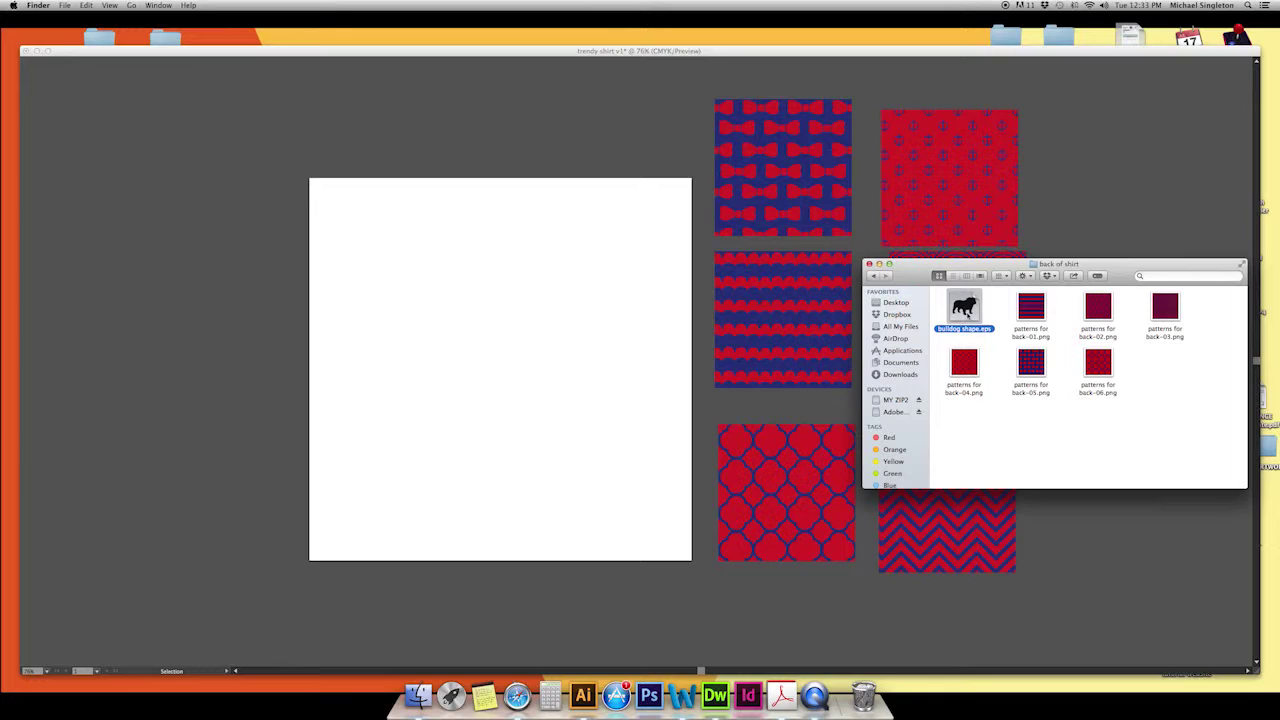
{"action": "right_click", "coordinate": [967, 313]}
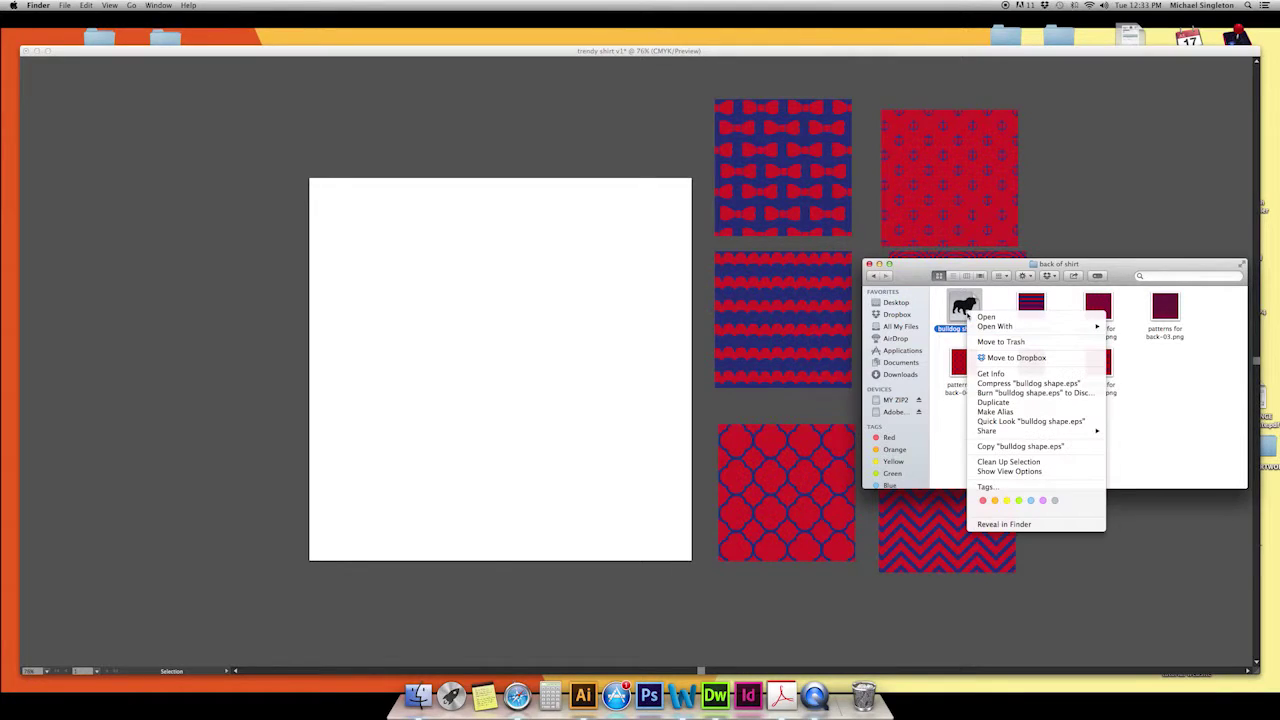
{"action": "mouse_move", "coordinate": [982, 328]}
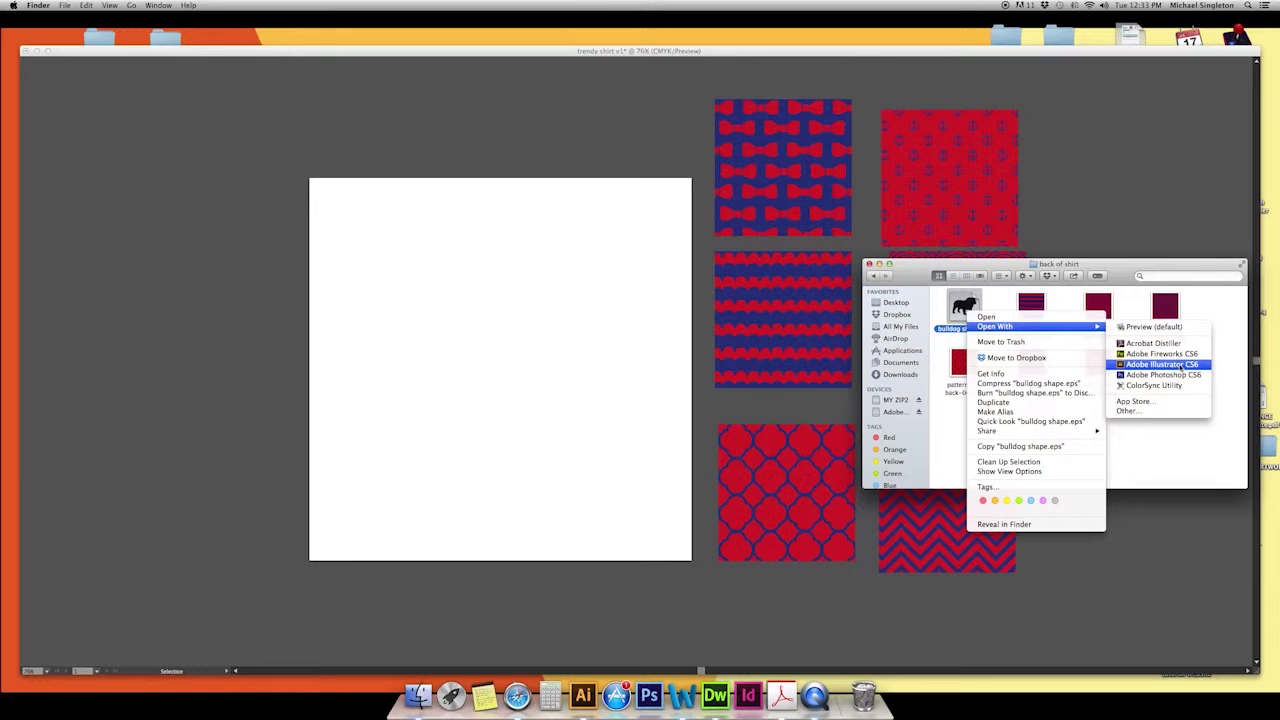
{"action": "left_click", "coordinate": [1180, 365]}
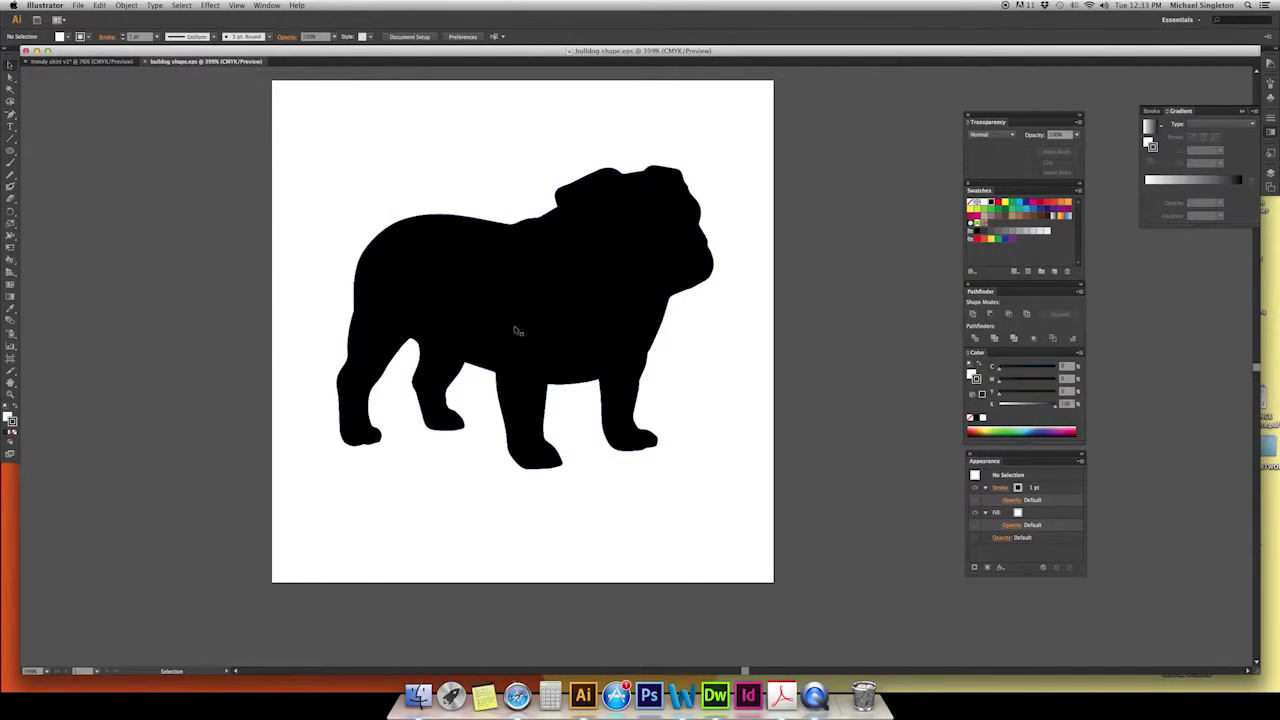
Step: Copy the bulldog silhouette into the trendy shirt v1 document and enlarge it to about 8.3 by 6.7 in, centered across the artboard
{"action": "left_click_drag", "start_coordinate": [518, 331], "coordinate": [534, 368]}
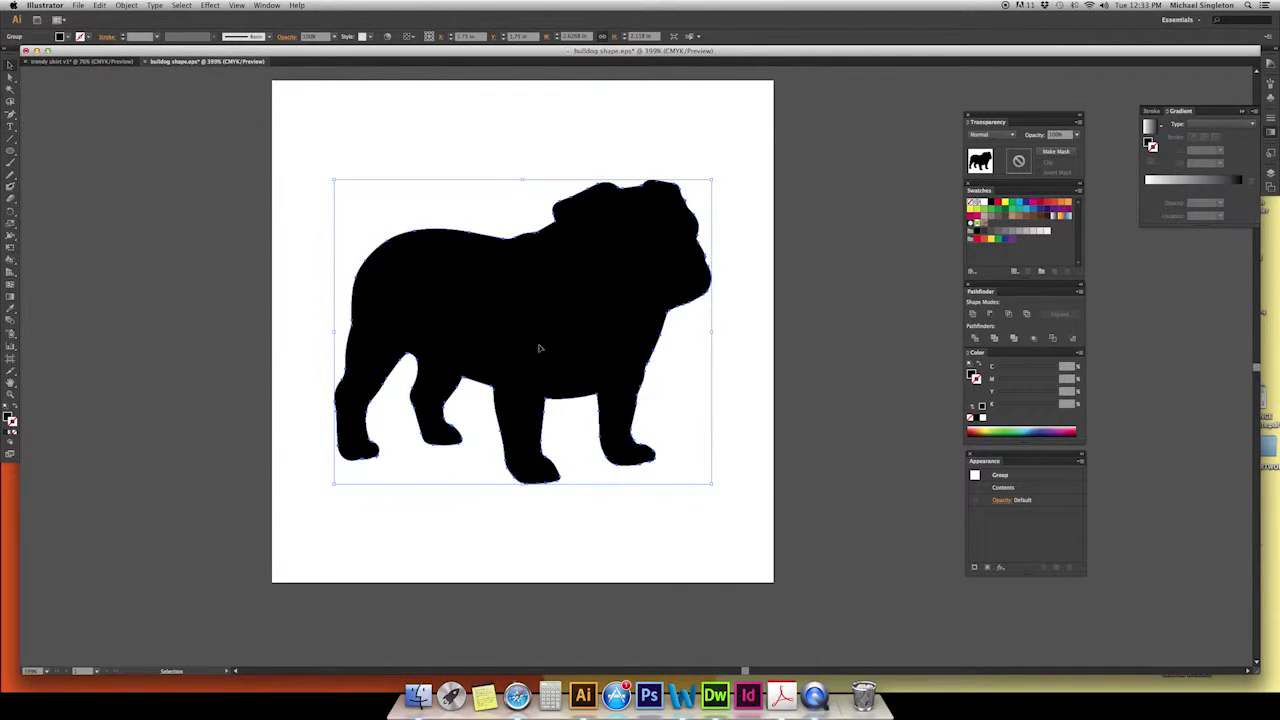
{"action": "left_click_drag", "start_coordinate": [551, 347], "coordinate": [517, 345]}
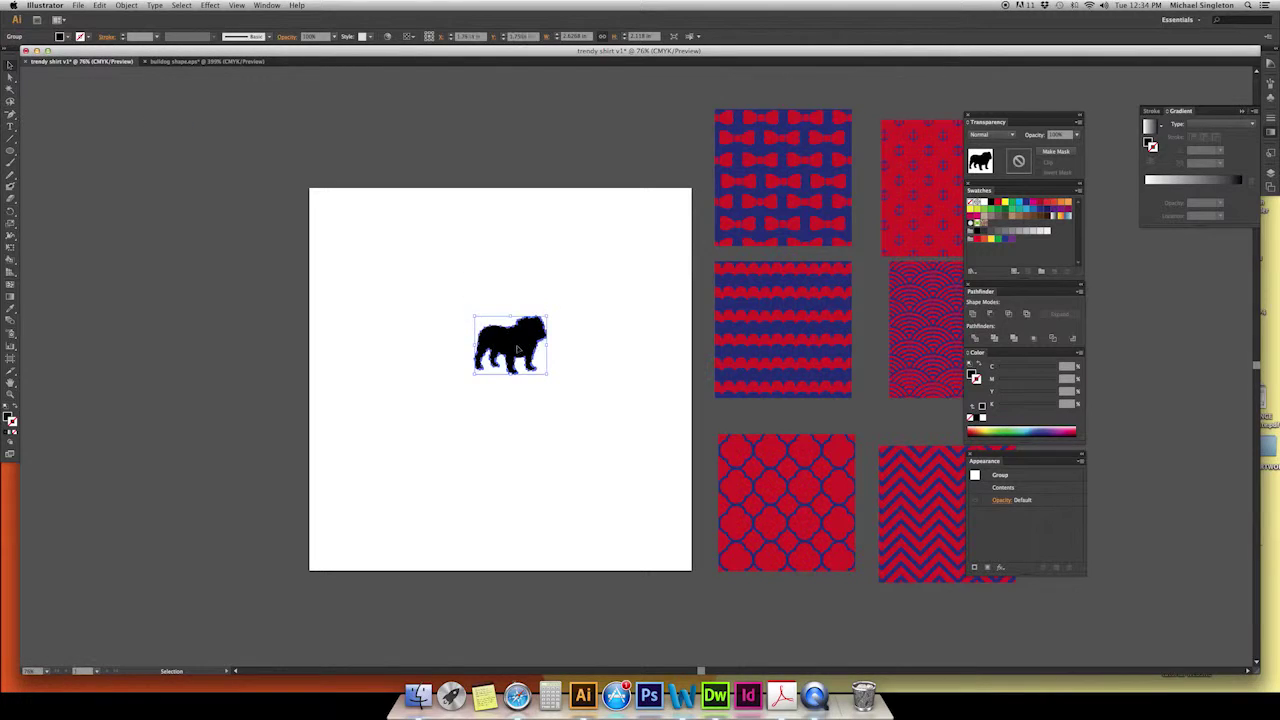
{"action": "left_click_drag", "start_coordinate": [510, 370], "coordinate": [509, 375]}
{"action": "left_click_drag", "start_coordinate": [524, 344], "coordinate": [524, 239]}
{"action": "left_click", "coordinate": [524, 239]}
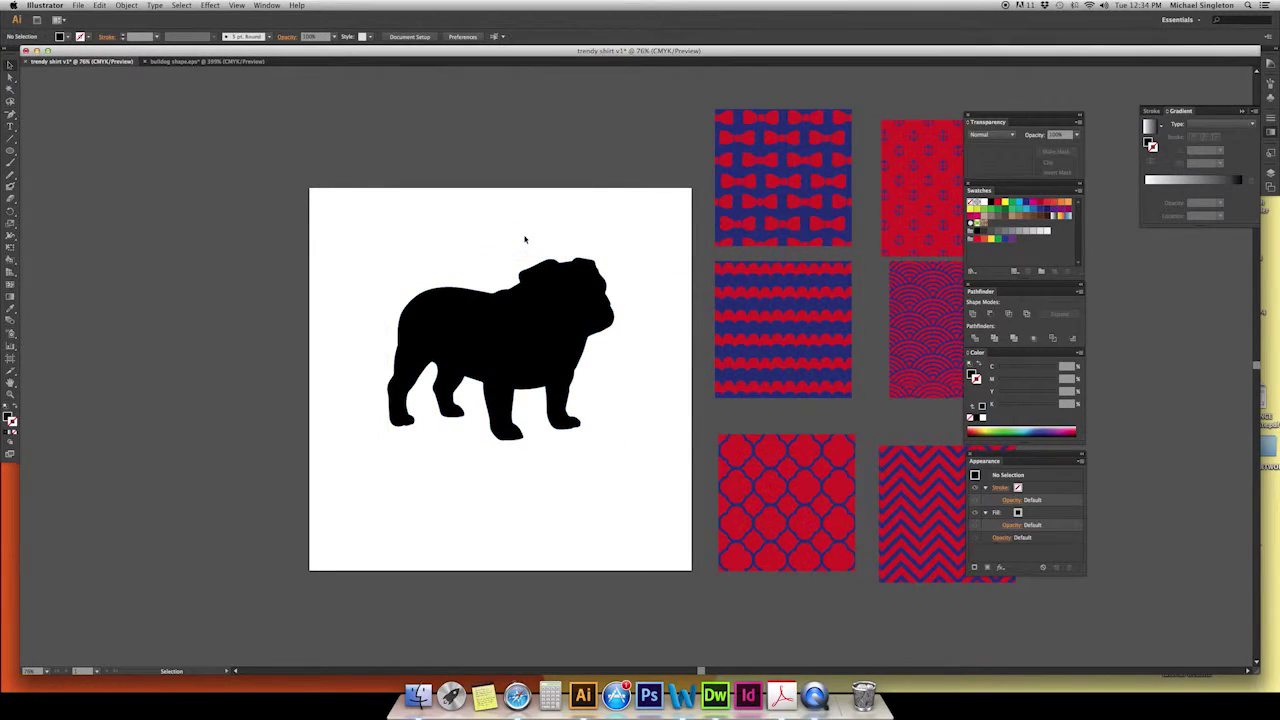
{"action": "left_click_drag", "start_coordinate": [491, 349], "coordinate": [493, 337]}
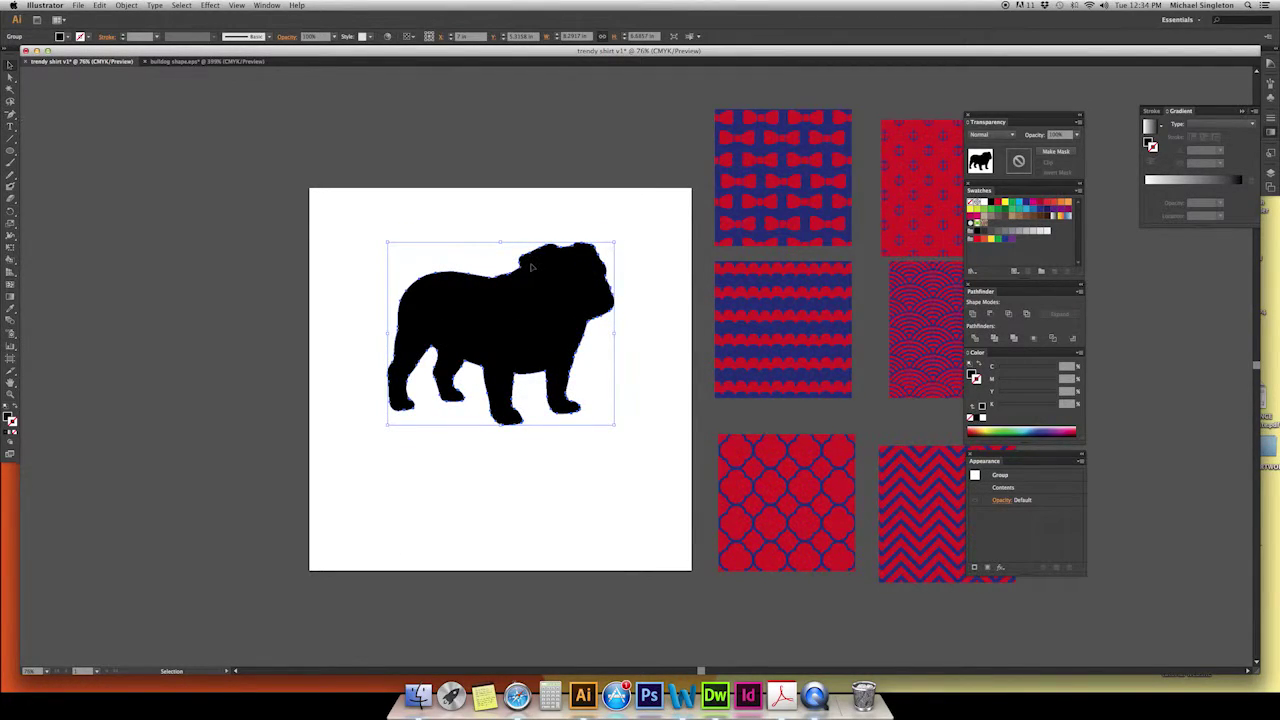
Step: Inspect the bulldog silhouette's outline around the ear with the Direct Selection tool, then deselect it
{"action": "key", "text": "a"}
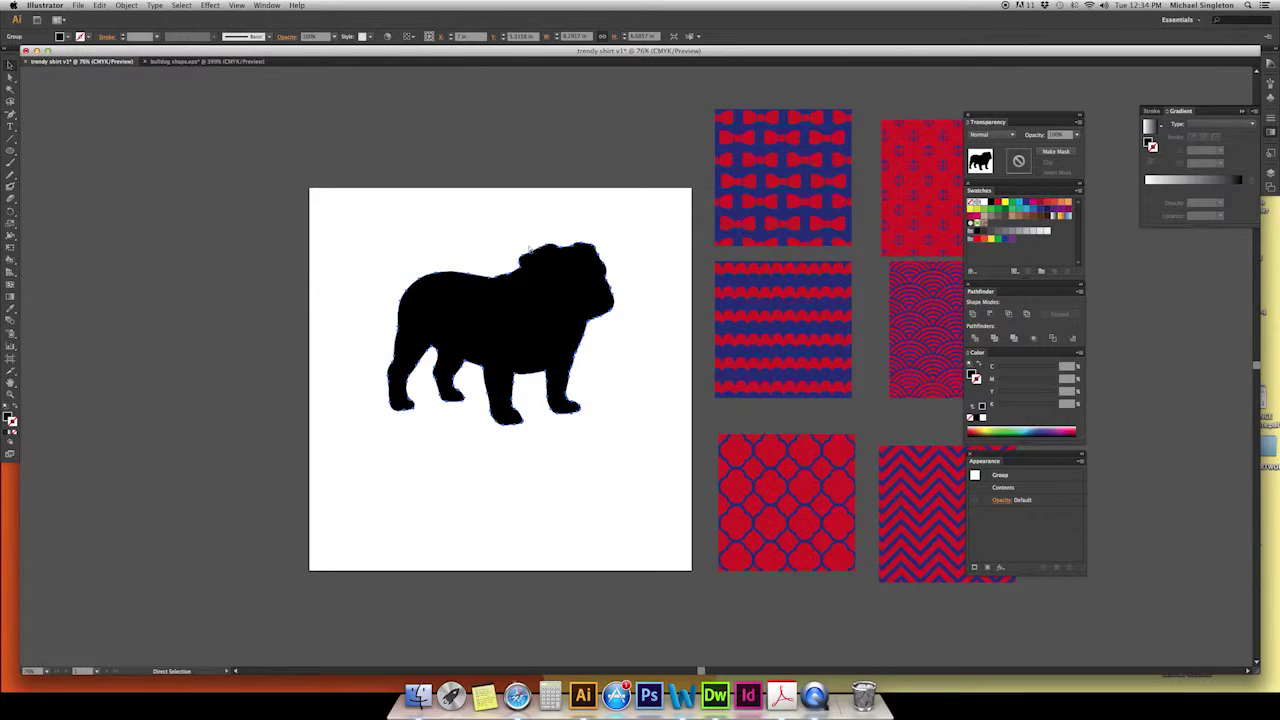
{"action": "left_click", "coordinate": [529, 249]}
{"action": "key", "text": "a"}
{"action": "key", "text": "v"}
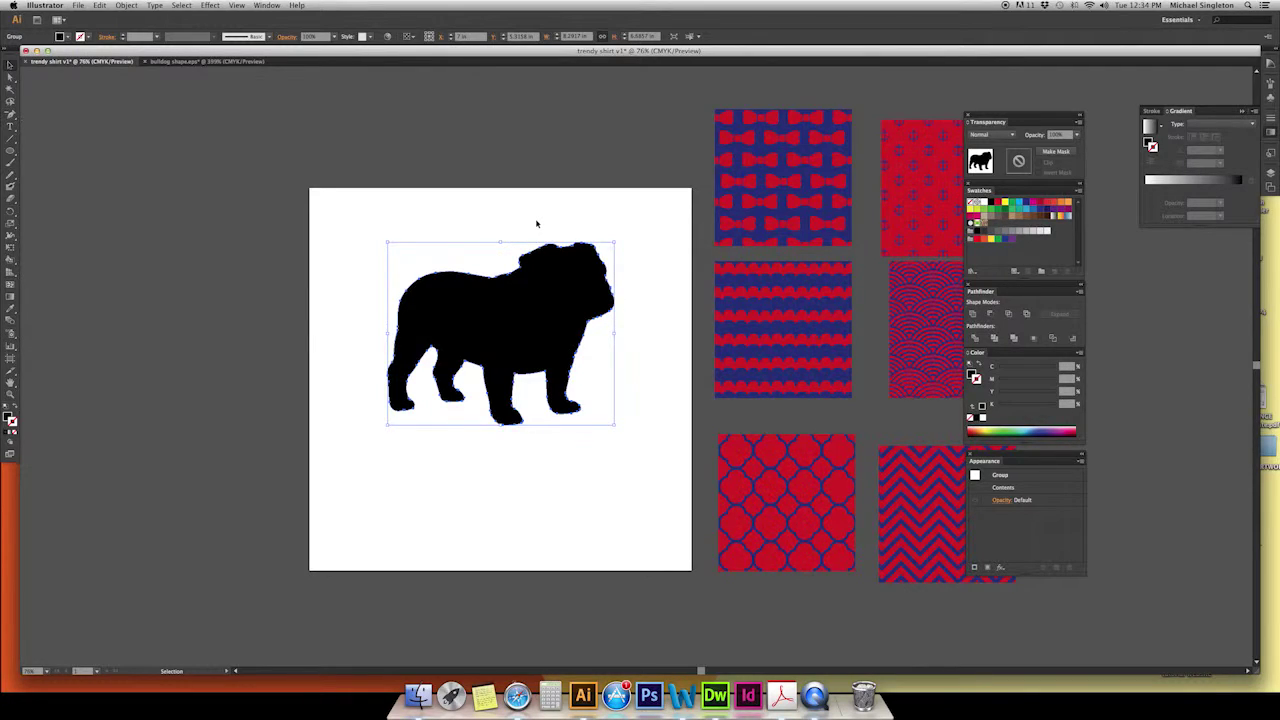
{"action": "left_click", "coordinate": [531, 230]}
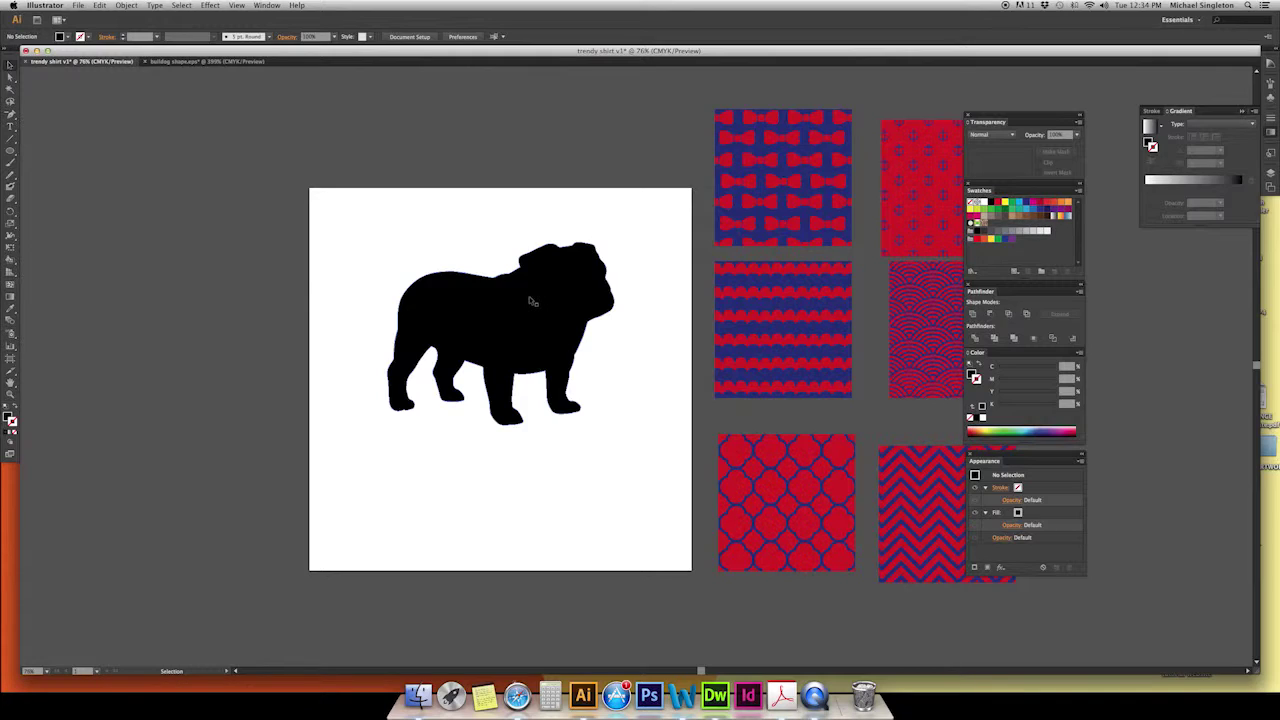
Step: Move the scalloped stripe pattern onto the artboard behind the bulldog's head
{"action": "left_click_drag", "start_coordinate": [789, 329], "coordinate": [617, 255]}
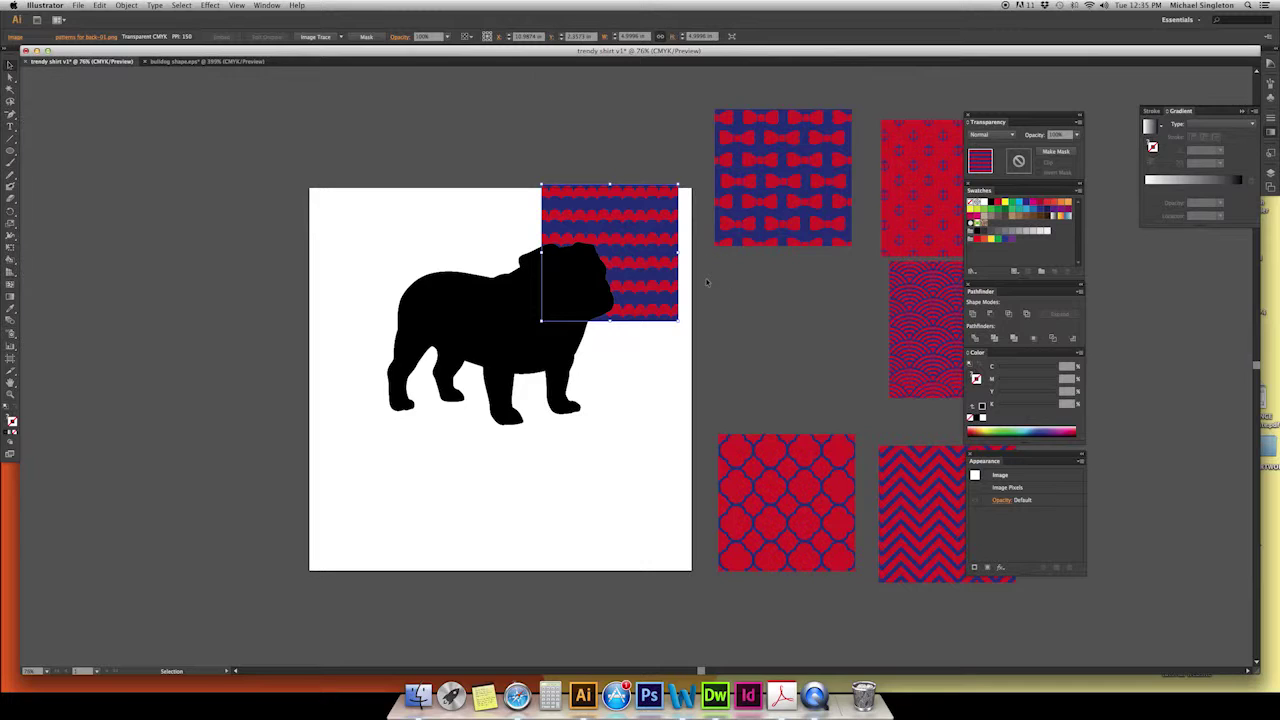
{"action": "left_click", "coordinate": [651, 370]}
{"action": "scroll", "coordinate": [652, 360], "scroll_direction": "up", "scroll_amount": 2}
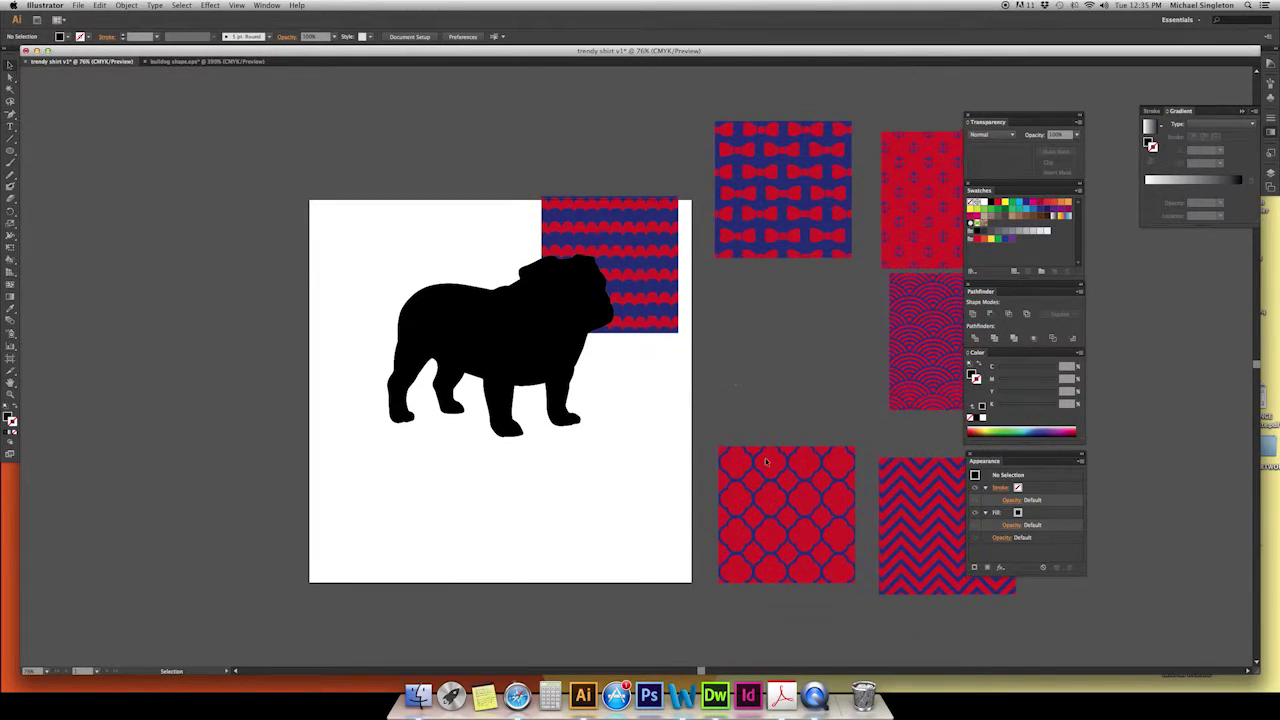
Step: Move the scalloped stripe pattern away from the bulldog's head so it straddles the artboard's right edge
{"action": "scroll", "coordinate": [655, 321], "scroll_direction": "up", "scroll_amount": 2}
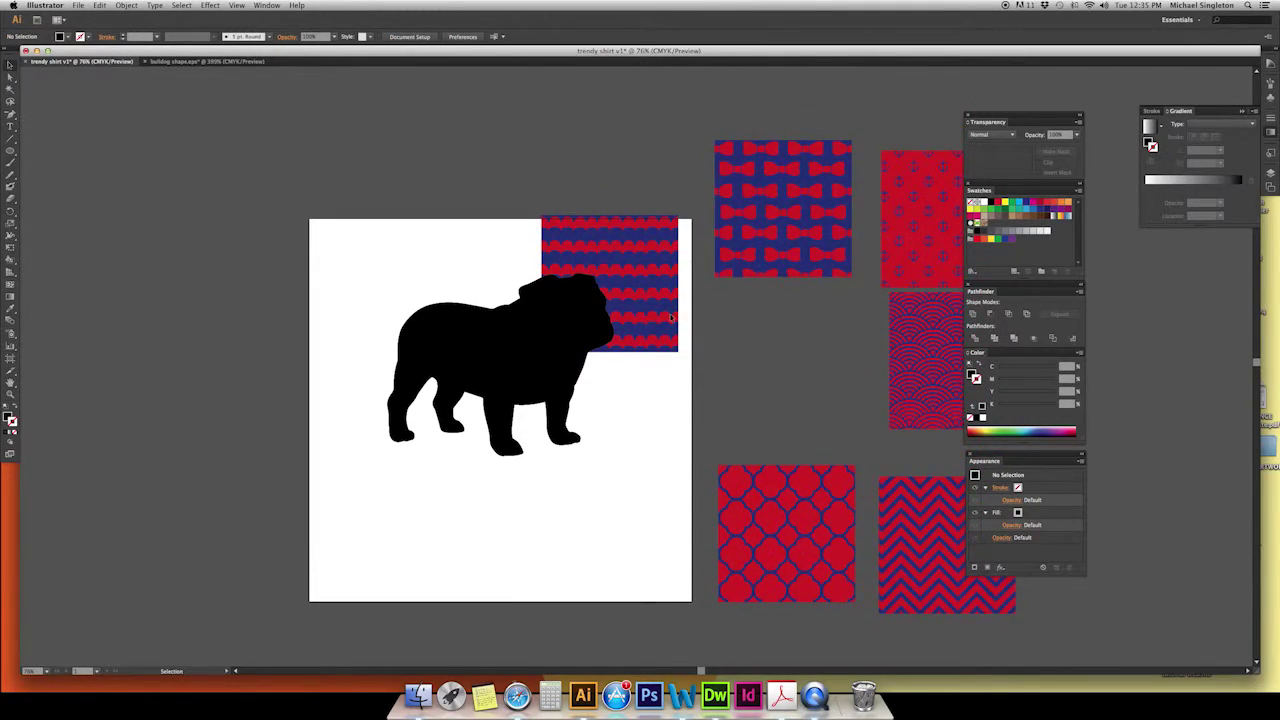
{"action": "left_click_drag", "start_coordinate": [660, 316], "coordinate": [793, 395]}
Step: In Finder, open "final product-03.png" from the "final product" folder in Preview and examine the patterned bulldog on the shirt's back
{"action": "left_click", "coordinate": [418, 695]}
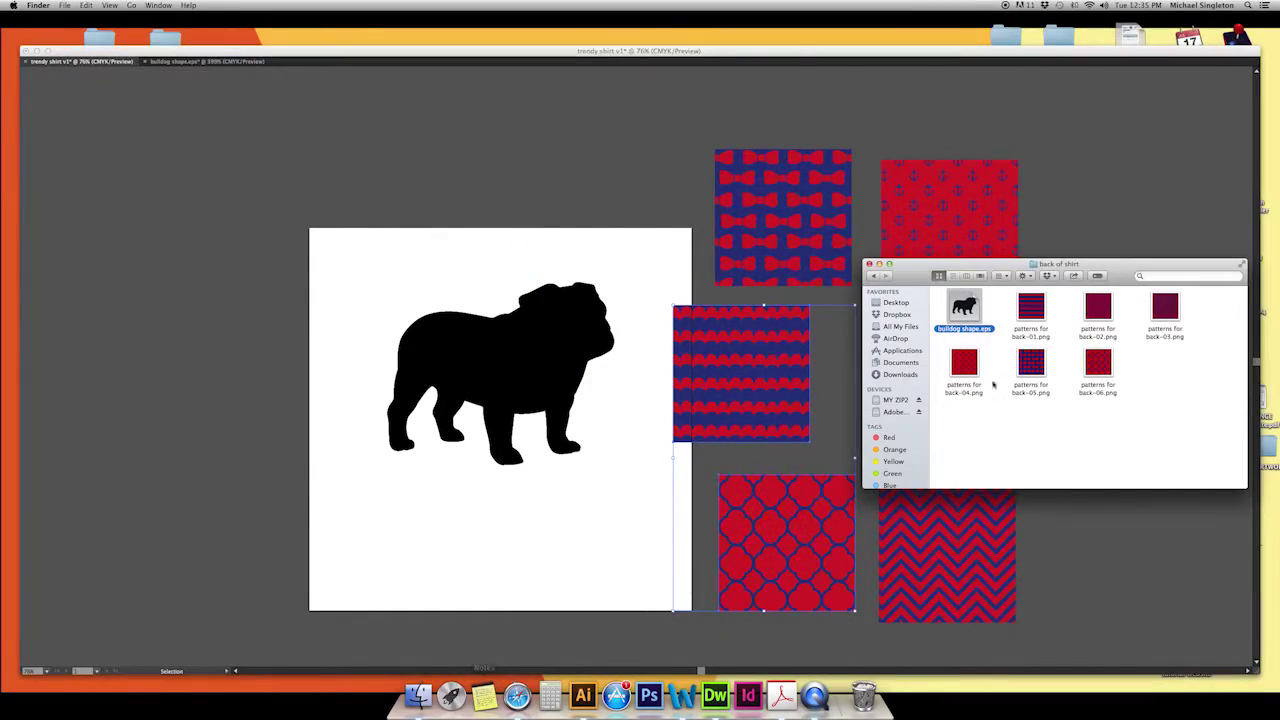
{"action": "left_click", "coordinate": [875, 276]}
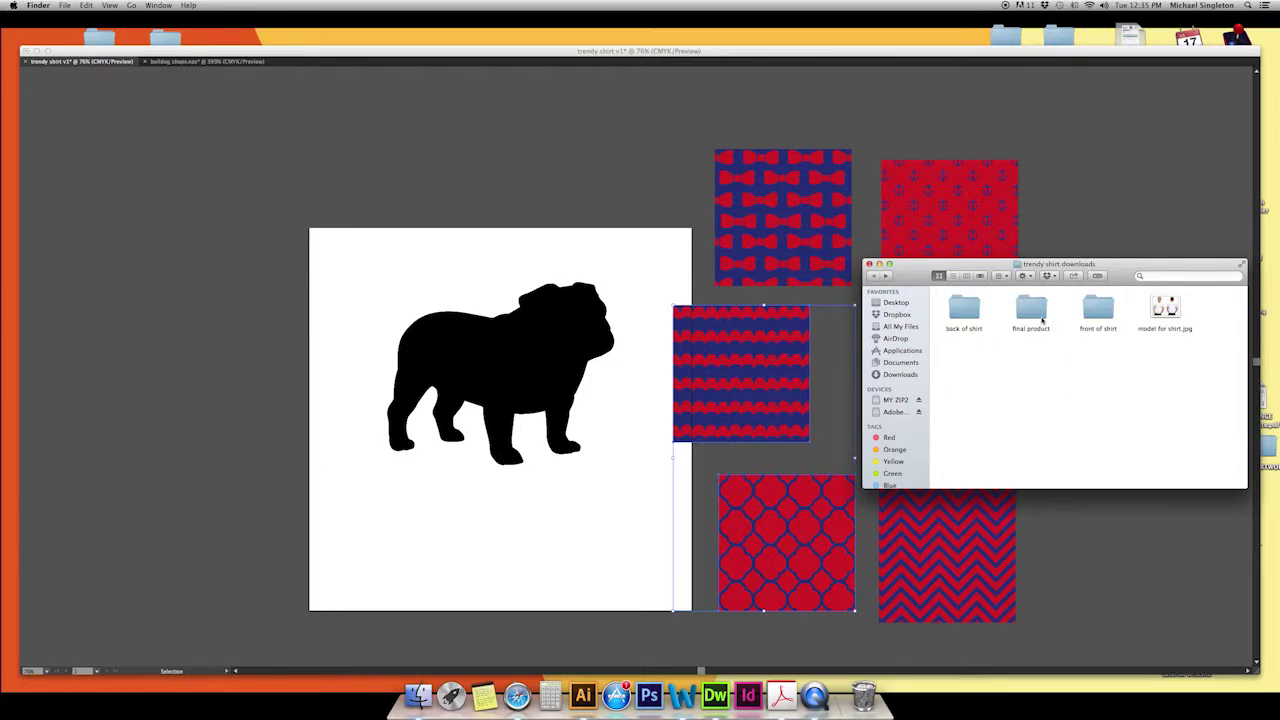
{"action": "left_click", "coordinate": [1165, 308]}
{"action": "double_click", "coordinate": [1165, 308]}
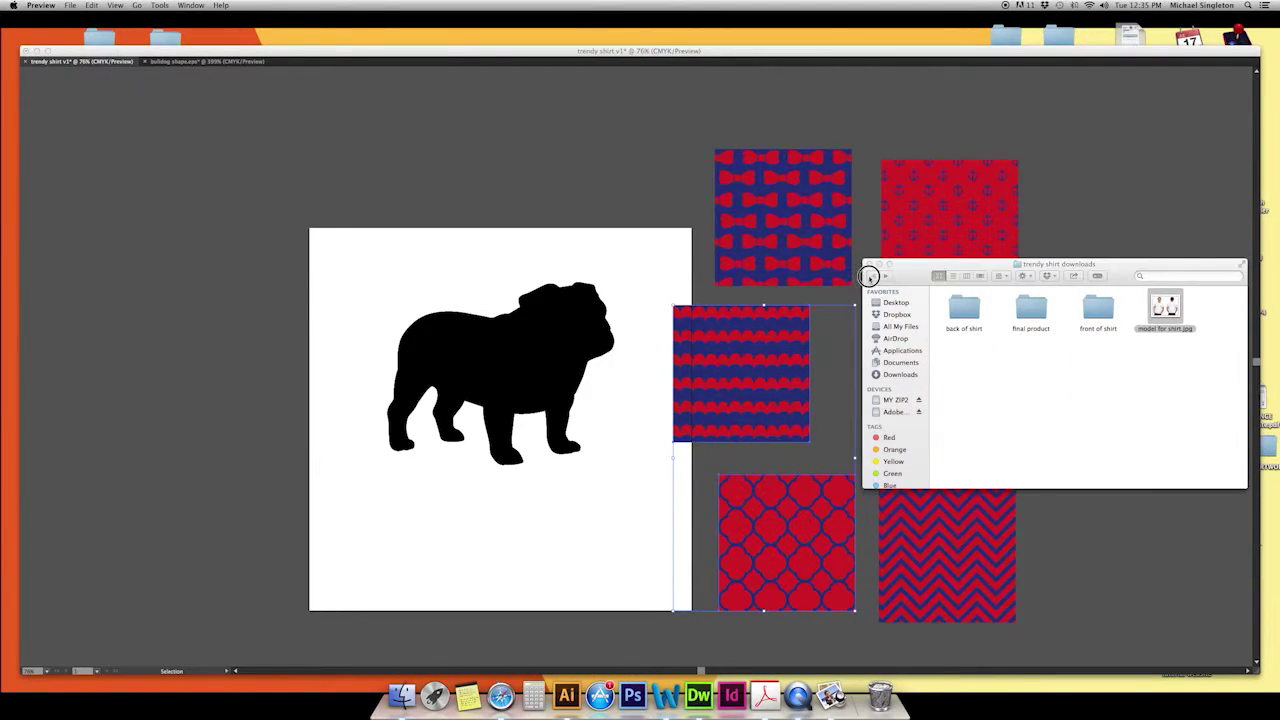
{"action": "double_click", "coordinate": [1030, 308]}
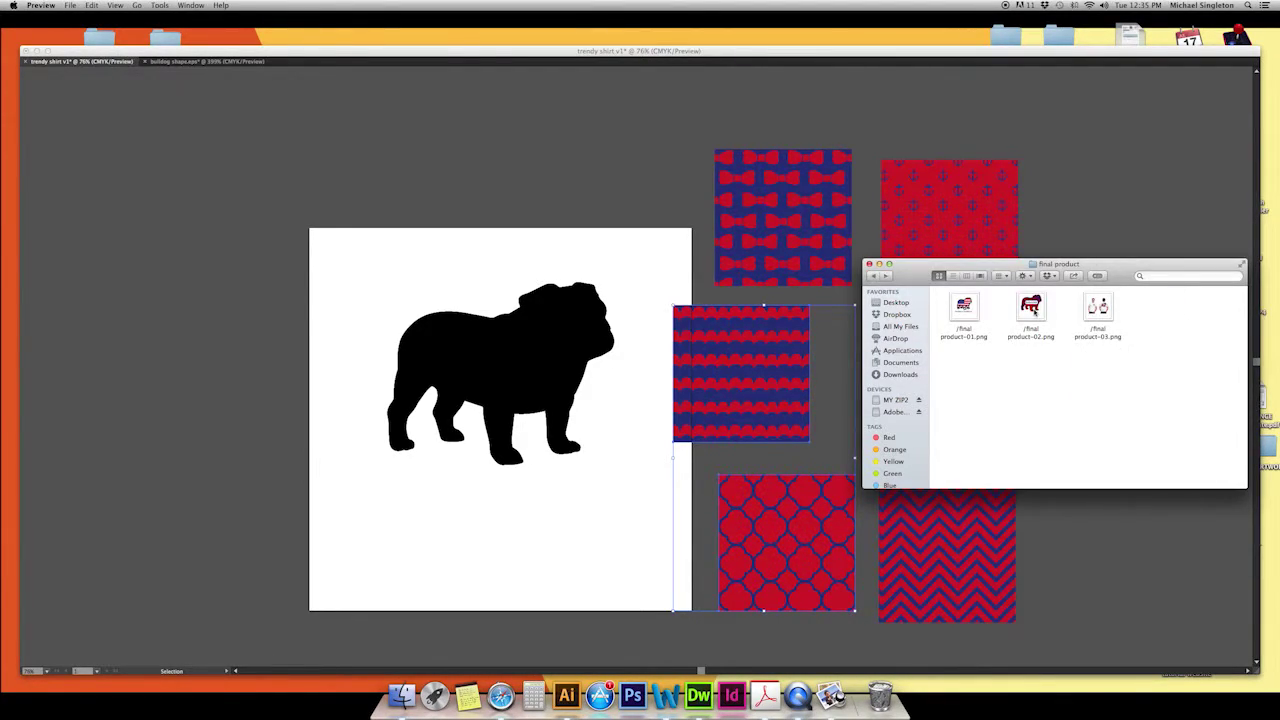
{"action": "double_click", "coordinate": [1097, 310]}
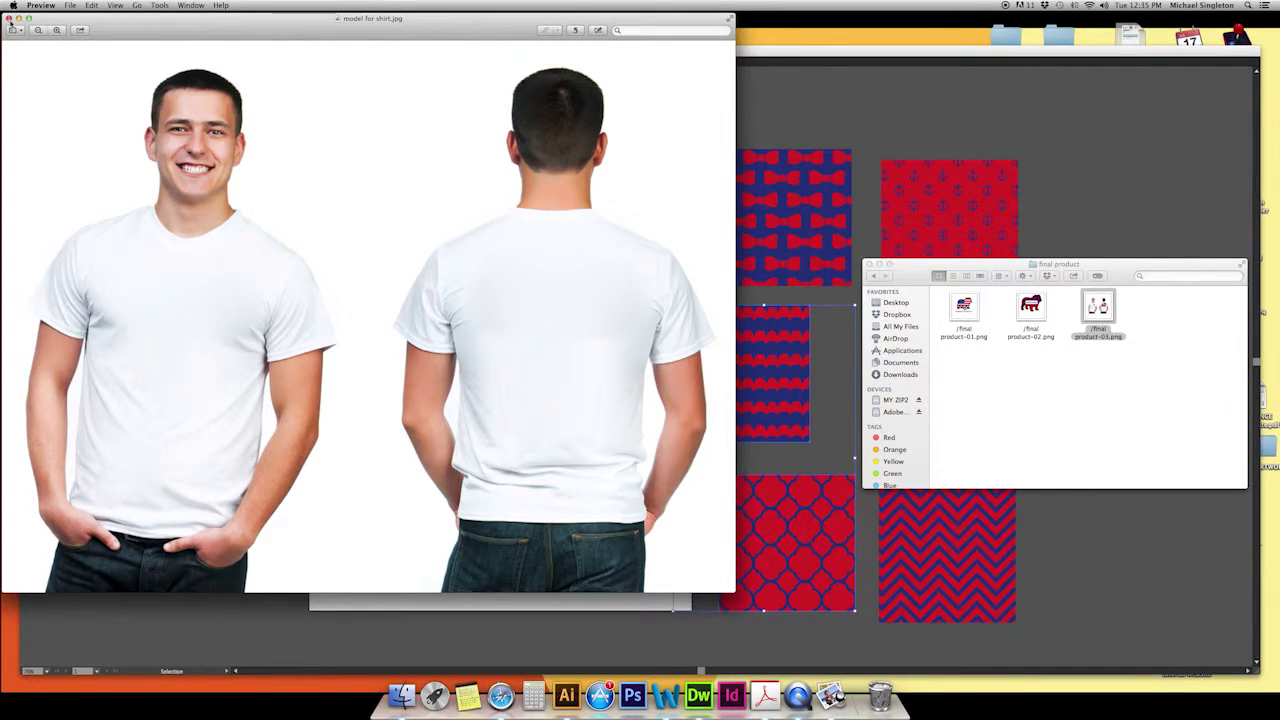
{"action": "left_click", "coordinate": [8, 18]}
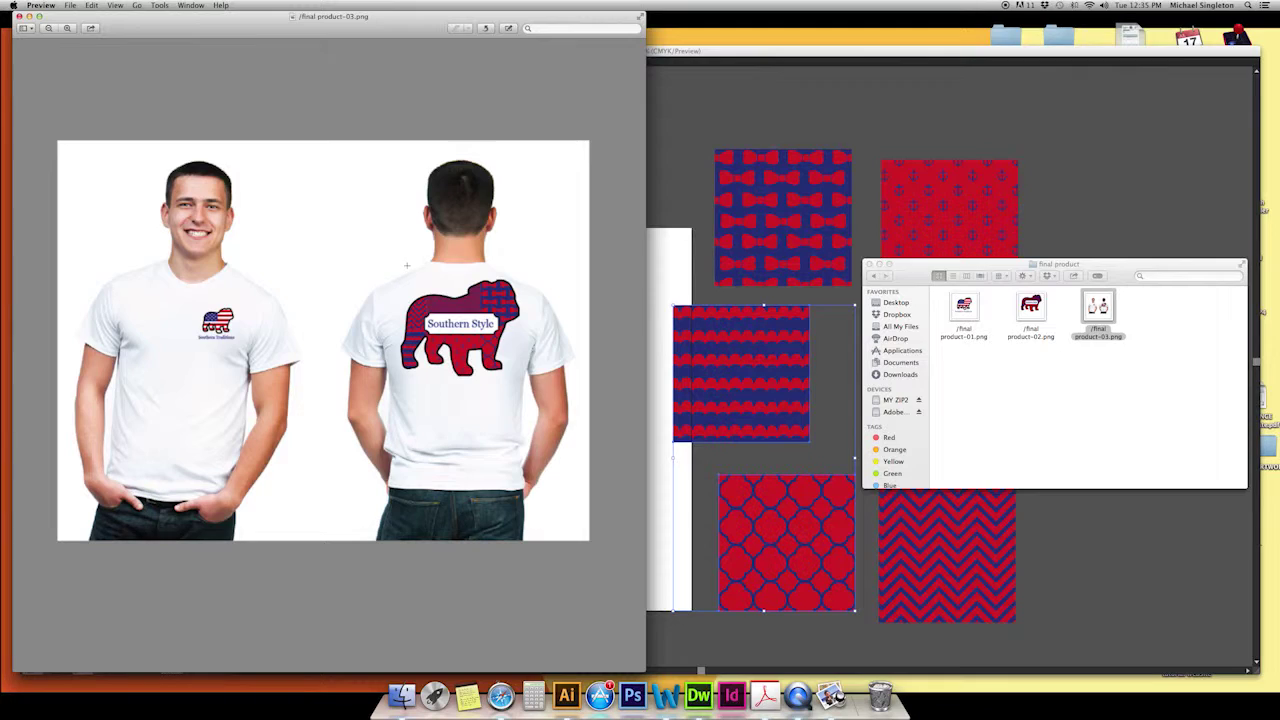
{"action": "left_click_drag", "start_coordinate": [389, 270], "coordinate": [528, 372]}
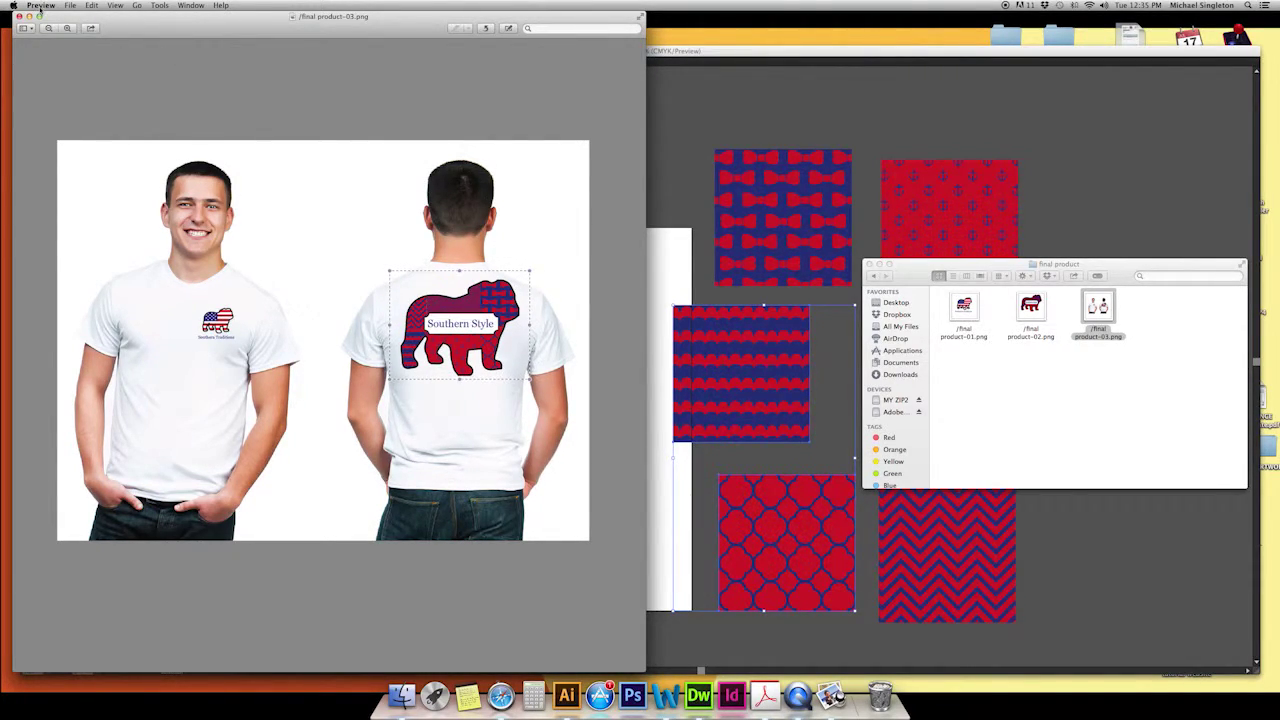
{"action": "key", "text": "super+w"}
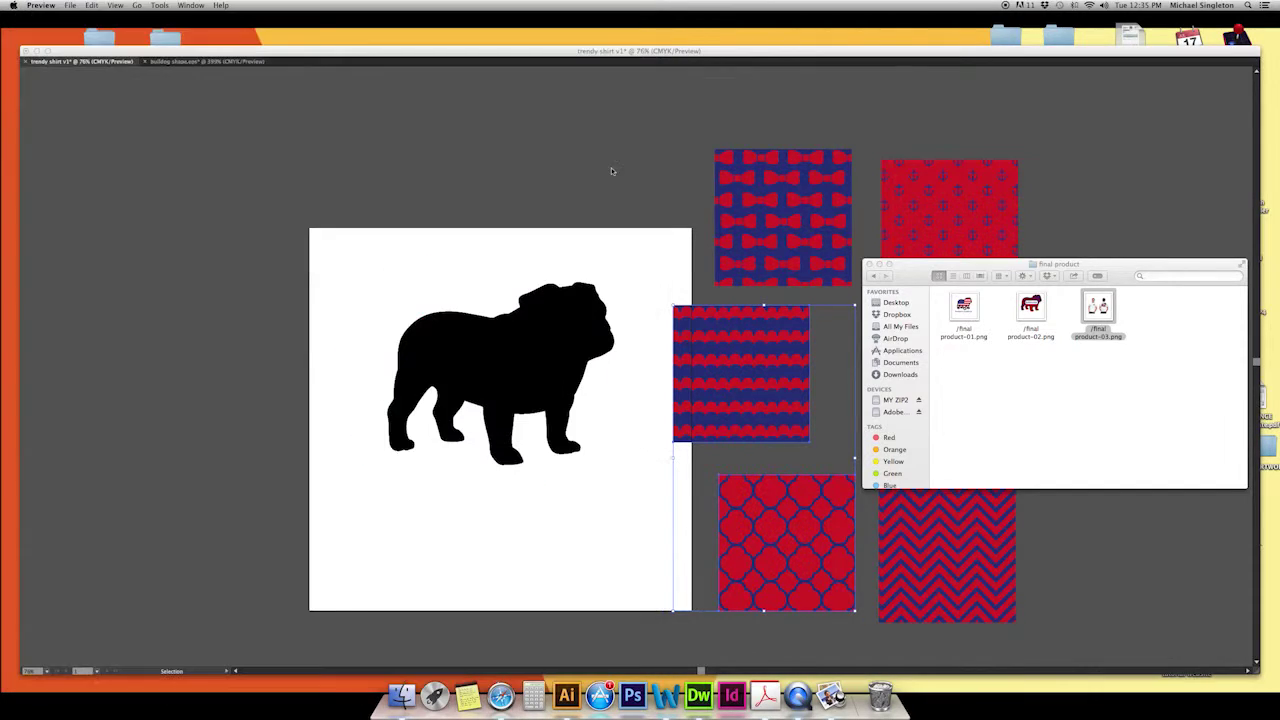
Step: Place "final product-03.png" from Finder into the trendy shirt v1 document as a reference beside the artboard's left edge
{"action": "left_click_drag", "start_coordinate": [1090, 322], "coordinate": [342, 291]}
{"action": "left_click_drag", "start_coordinate": [228, 316], "coordinate": [149, 324]}
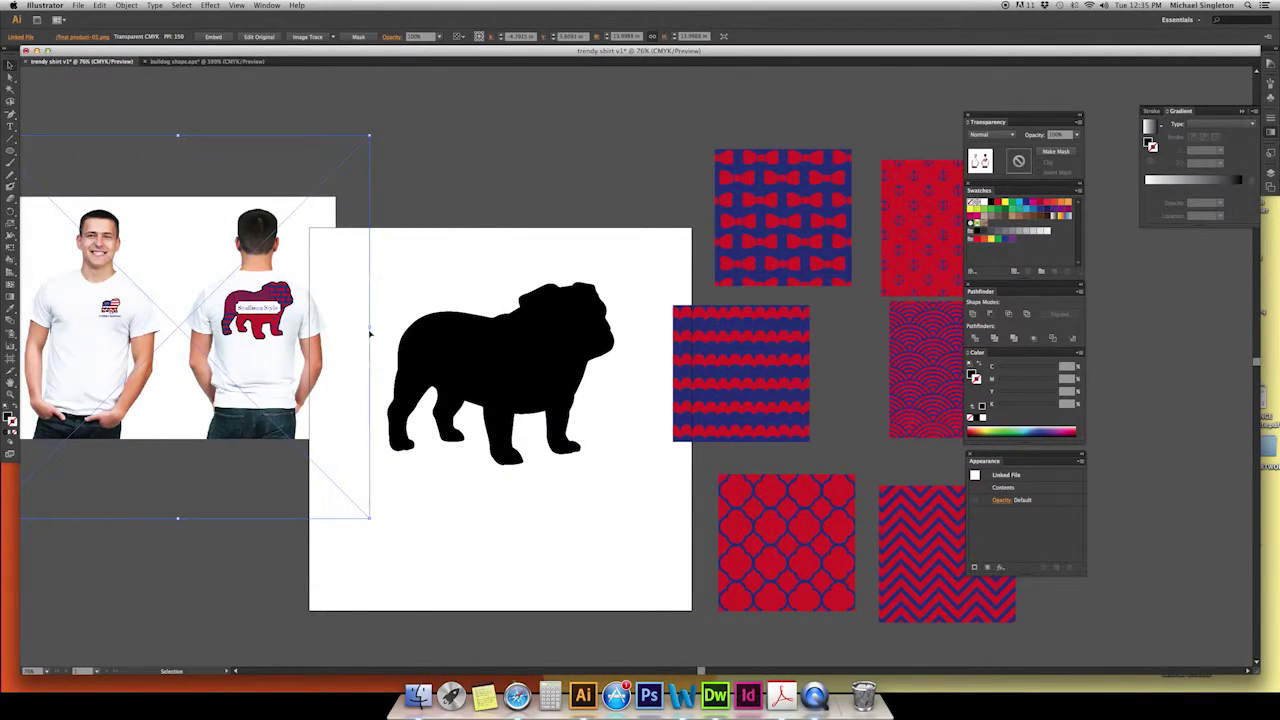
{"action": "scroll", "coordinate": [709, 257], "scroll_direction": "left", "scroll_amount": 3}
{"action": "scroll", "coordinate": [709, 257], "scroll_direction": "down", "scroll_amount": 2}
Step: Position the bow tie pattern behind the bulldog's head and the scalloped stripes behind its hind legs, with the reference picture clear of the artboard
{"action": "left_click_drag", "start_coordinate": [806, 242], "coordinate": [640, 313]}
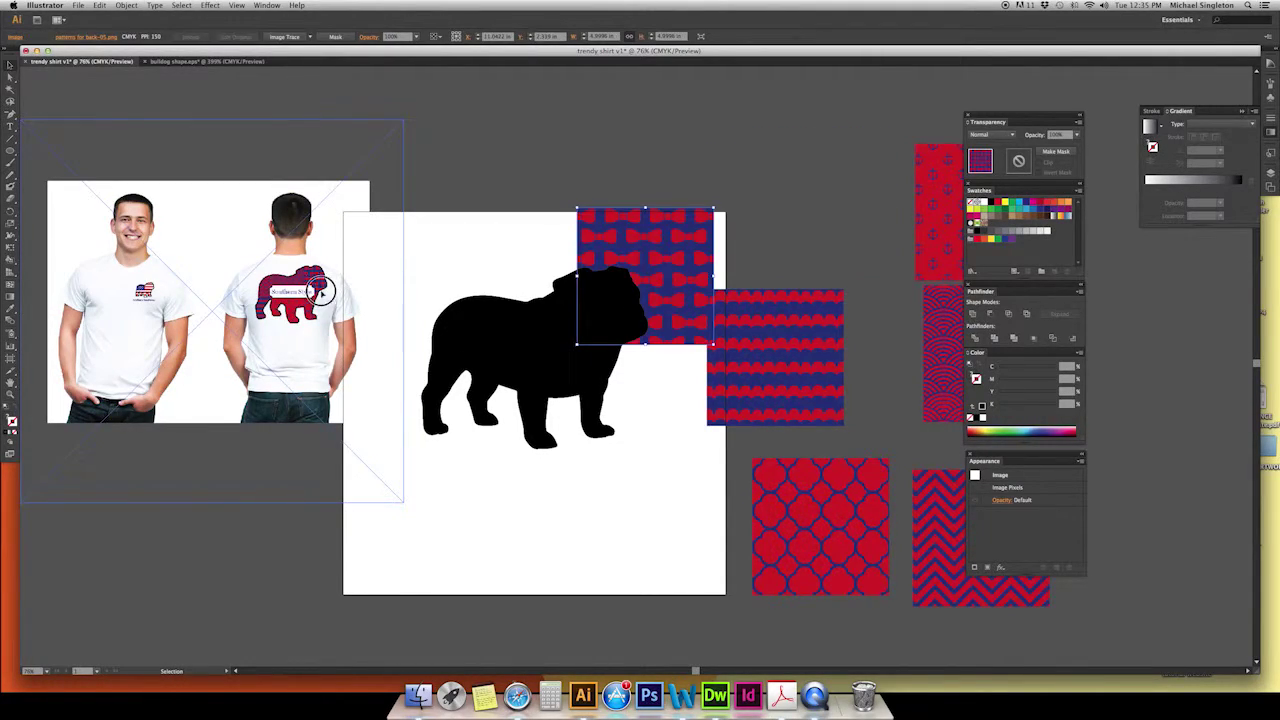
{"action": "left_click", "coordinate": [194, 303]}
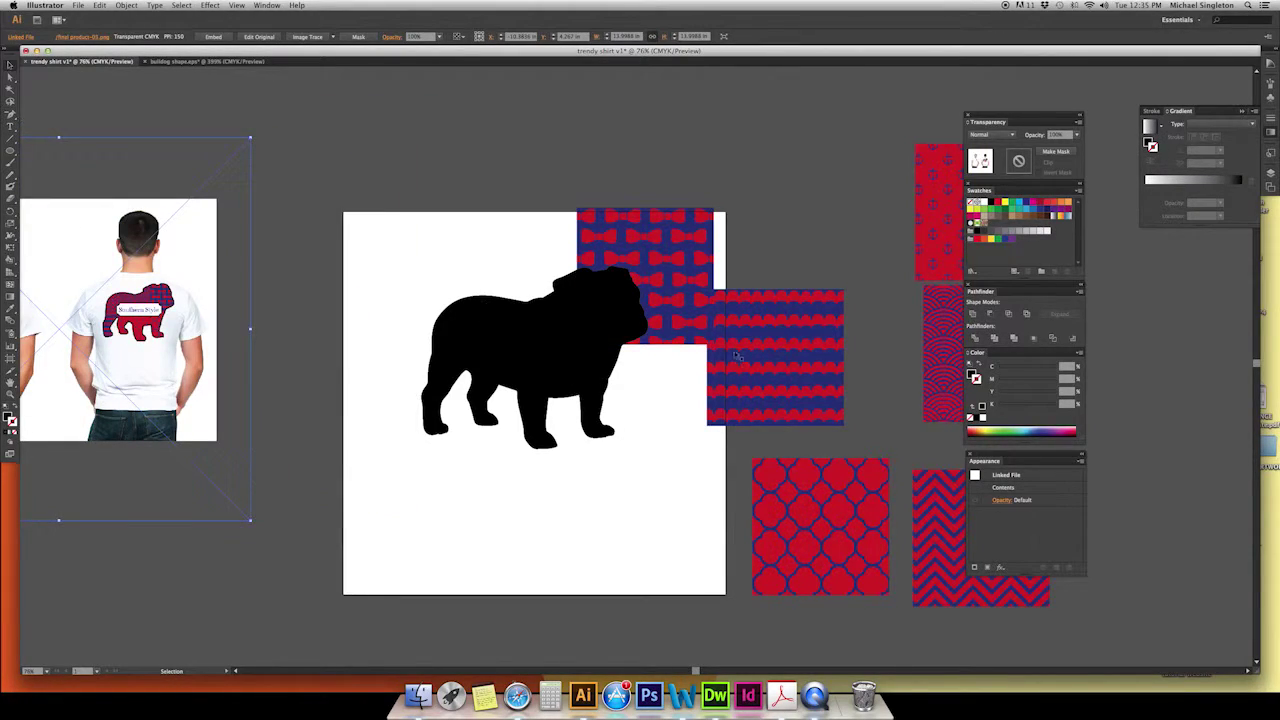
{"action": "left_click_drag", "start_coordinate": [790, 365], "coordinate": [414, 419]}
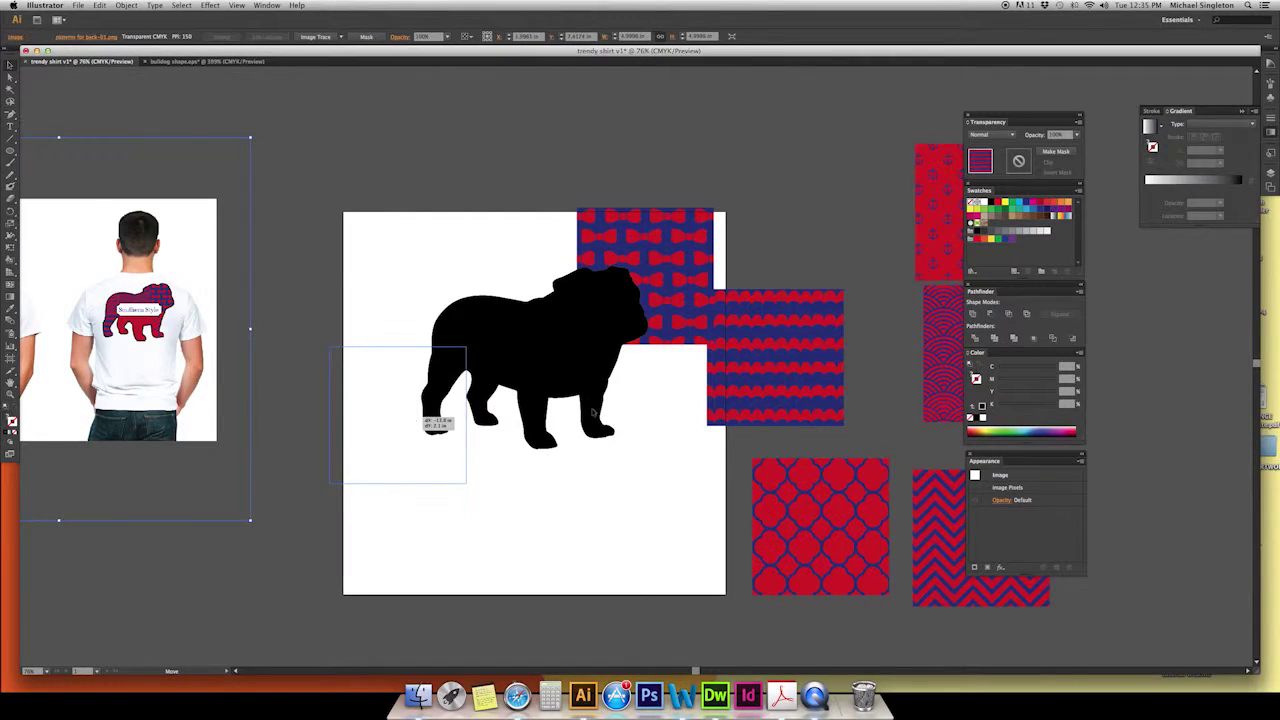
Step: Place the quatrefoil pattern directly below the bow tie pattern and the anchor pattern beside it under the bulldog's belly
{"action": "left_click_drag", "start_coordinate": [826, 477], "coordinate": [533, 352]}
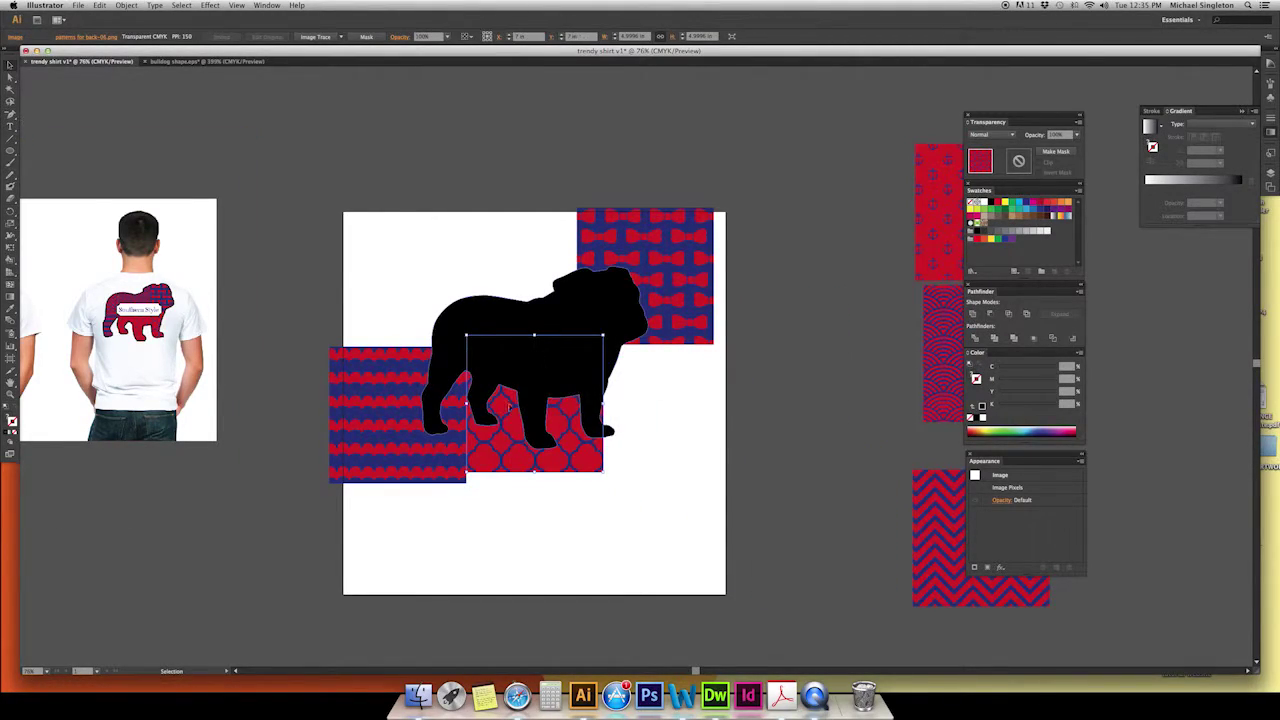
{"action": "left_click_drag", "start_coordinate": [508, 426], "coordinate": [617, 428]}
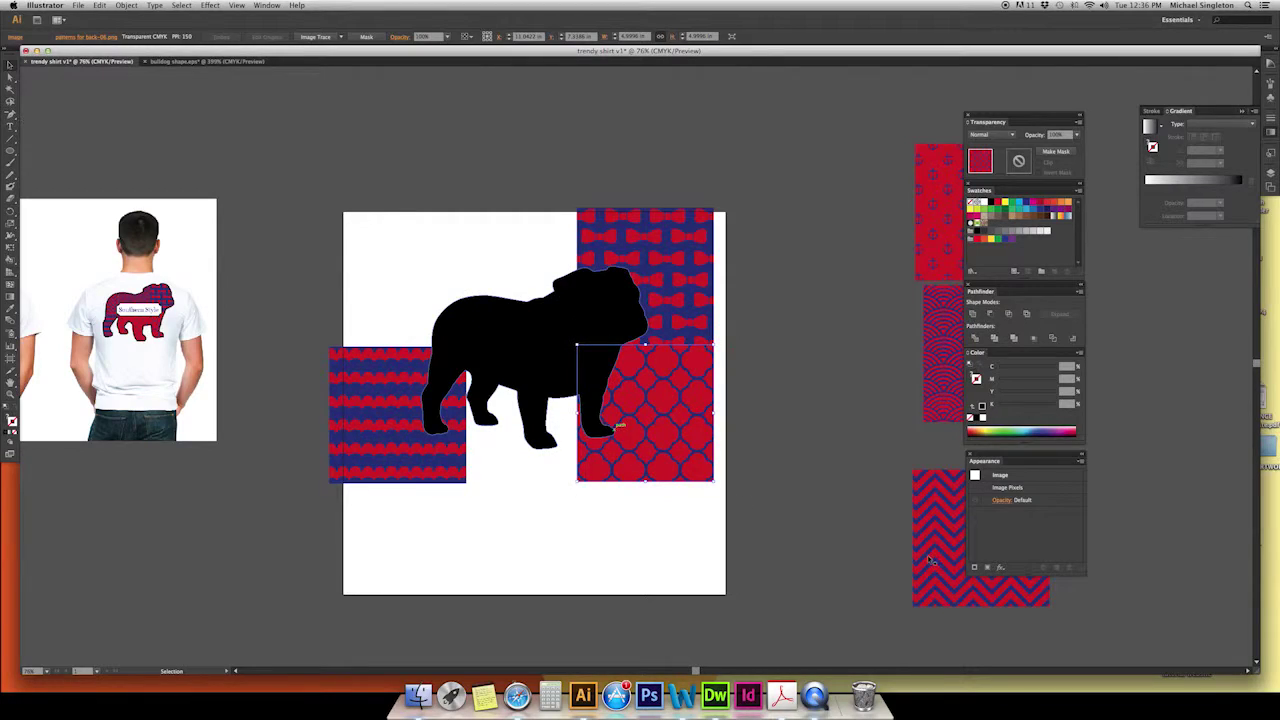
{"action": "left_click_drag", "start_coordinate": [929, 232], "coordinate": [477, 436]}
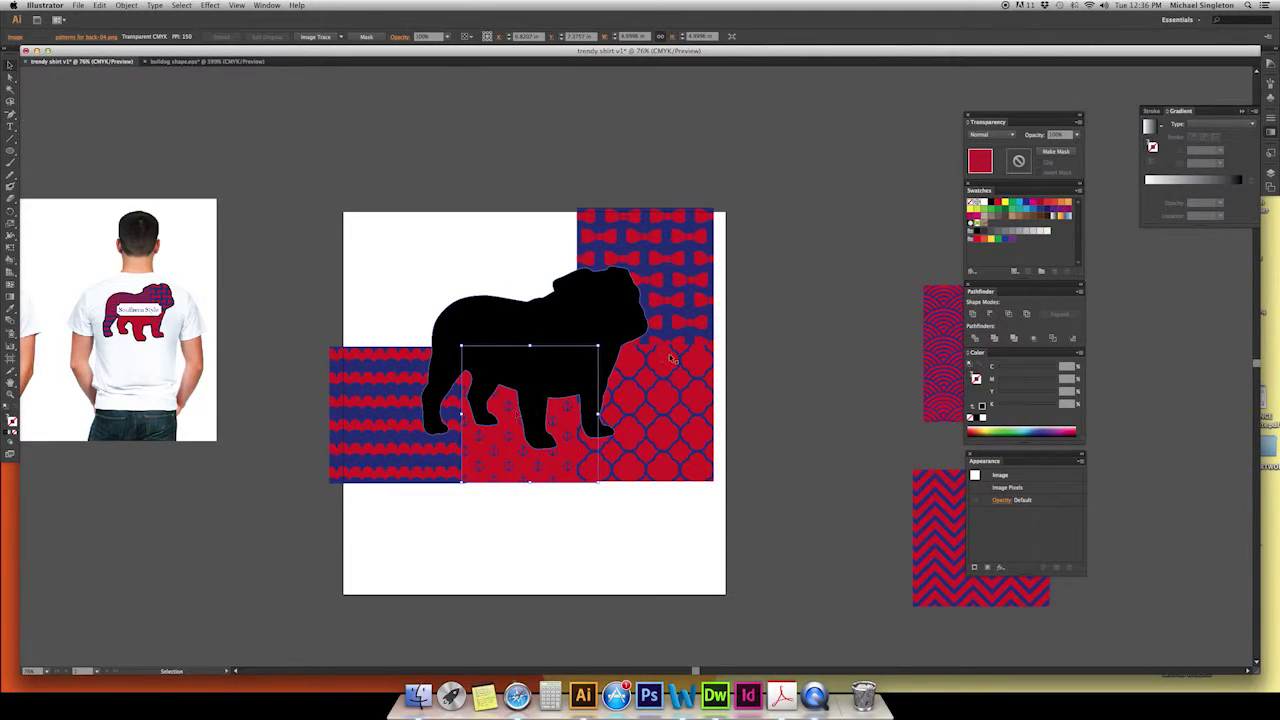
Step: Place the wave pattern behind the bulldog's back against the bow tie pattern, and the chevron pattern against the wave pattern's left edge
{"action": "left_click_drag", "start_coordinate": [945, 369], "coordinate": [458, 287]}
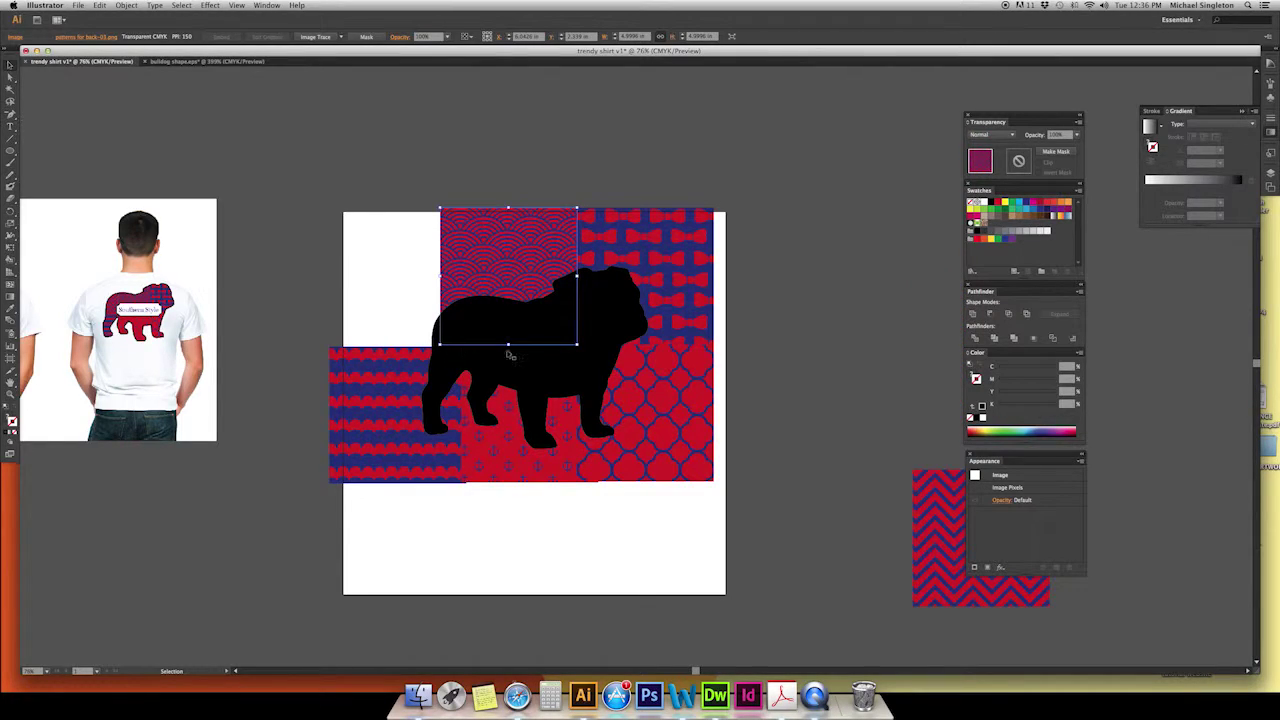
{"action": "left_click_drag", "start_coordinate": [446, 234], "coordinate": [326, 242]}
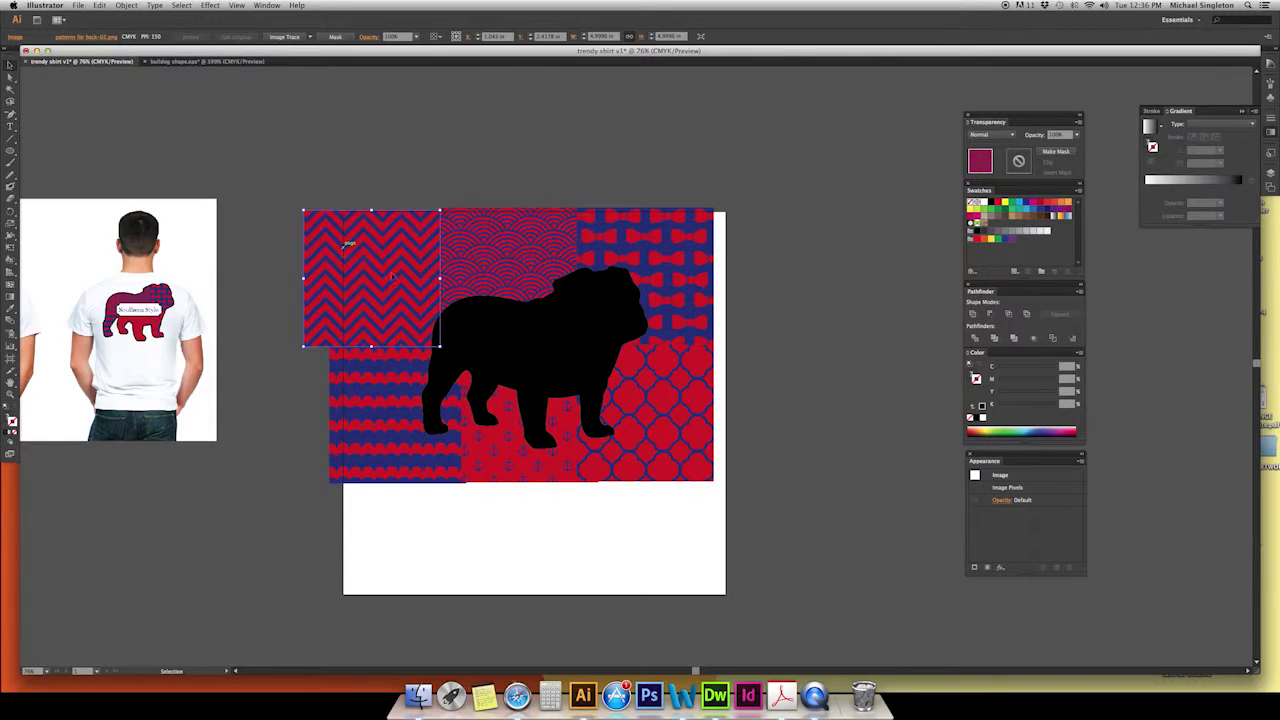
{"action": "left_click", "coordinate": [525, 350]}
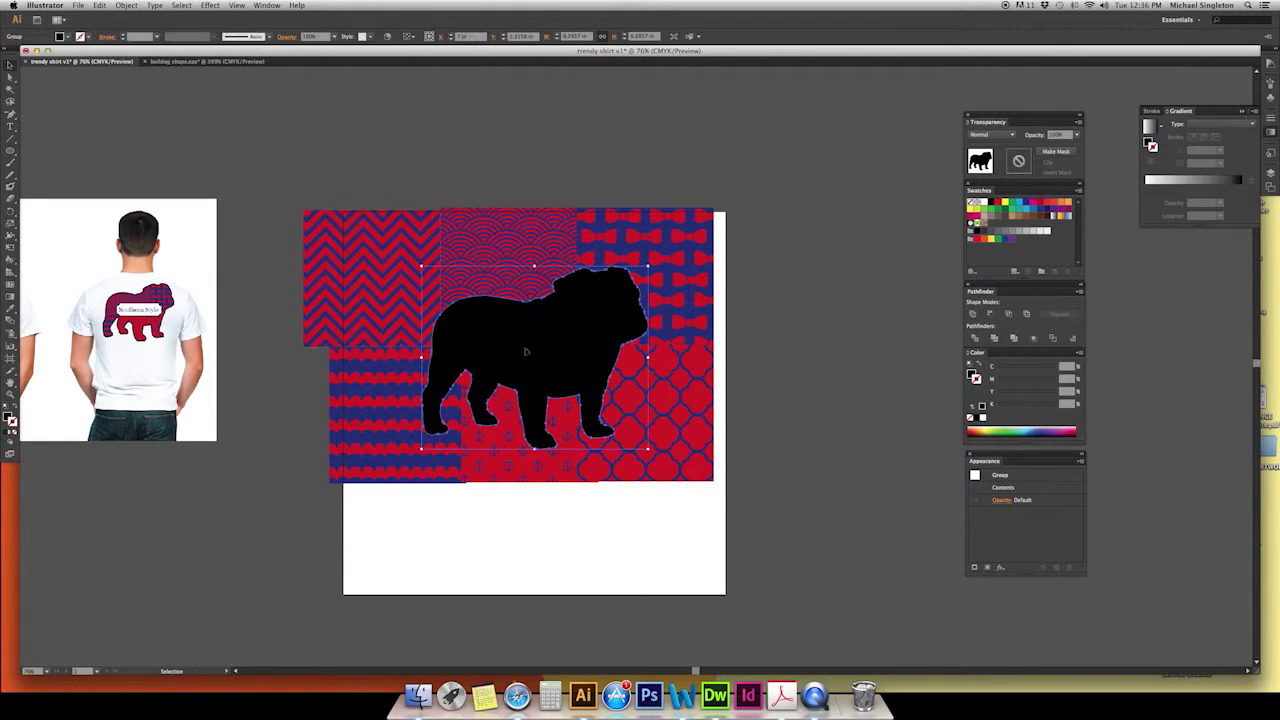
{"action": "left_click_drag", "start_coordinate": [525, 350], "coordinate": [658, 370]}
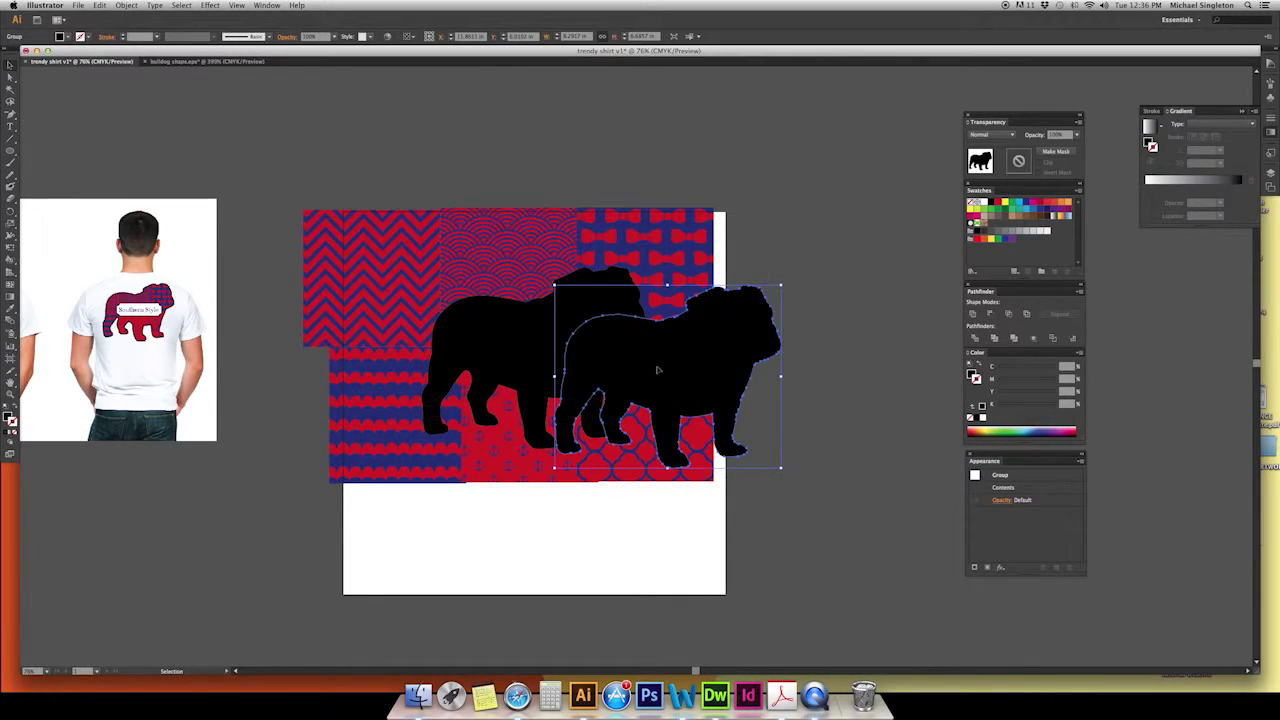
{"action": "key", "text": "Delete"}
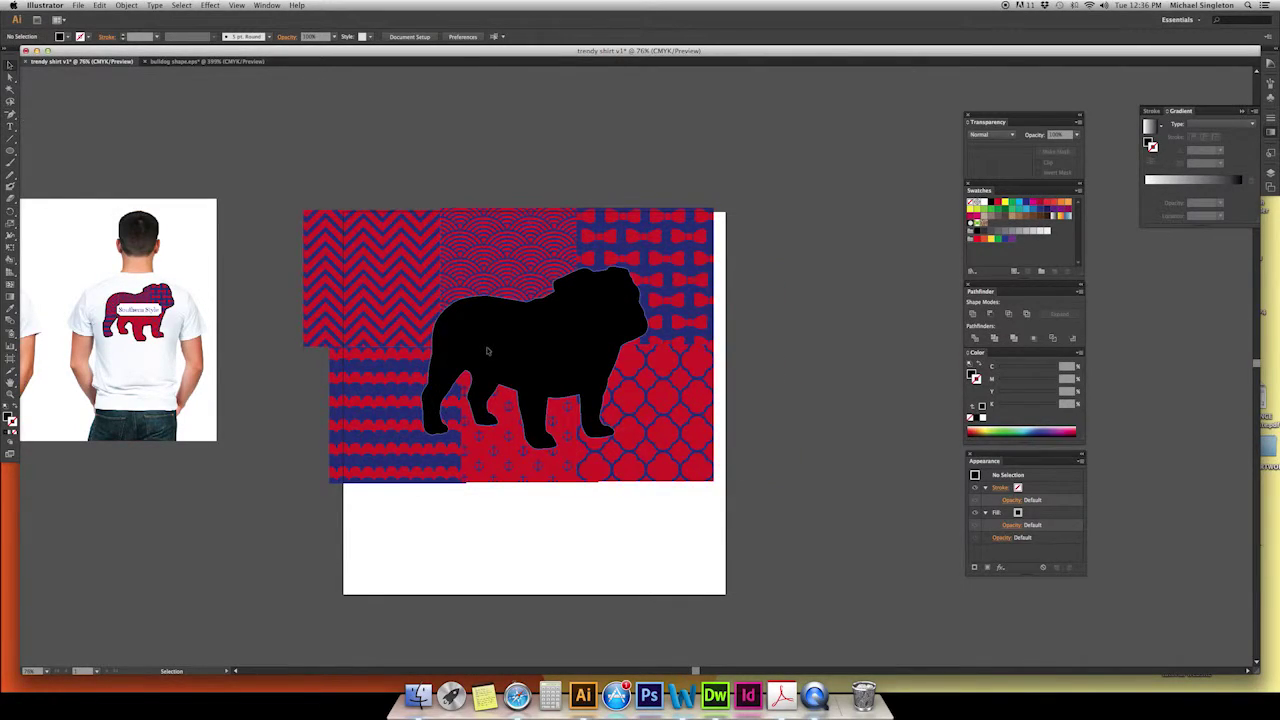
Step: Enlarge the bulldog silhouette proportionally to about 8.7 by 7 in, extending it up and to the left
{"action": "left_click", "coordinate": [513, 343]}
{"action": "left_click", "coordinate": [420, 267], "text": "shift"}
{"action": "left_click_drag", "start_coordinate": [420, 266], "coordinate": [390, 258]}
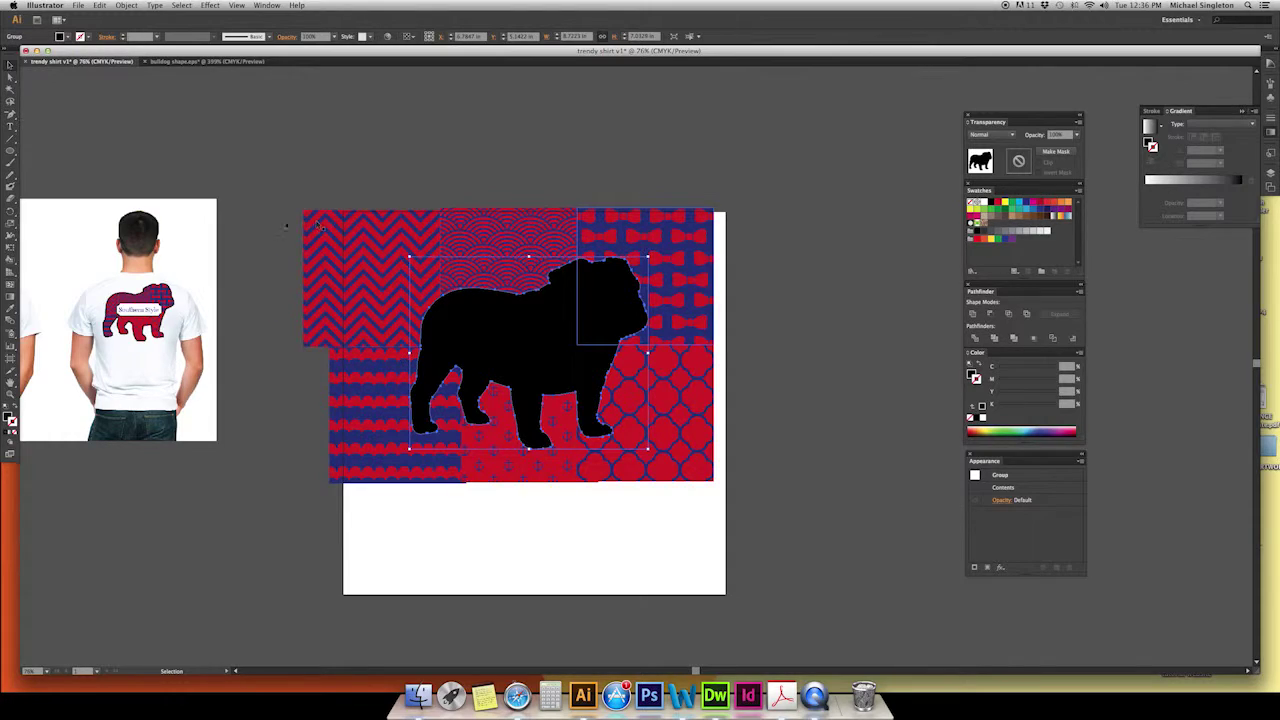
Step: Select all six patterns and scale them down together proportionally to about 13.1 by 8.8 in behind the bulldog
{"action": "left_click", "coordinate": [585, 249]}
{"action": "left_click", "coordinate": [585, 249]}
{"action": "left_click", "coordinate": [495, 469], "text": "shift"}
{"action": "left_click_drag", "start_coordinate": [304, 342], "coordinate": [342, 349]}
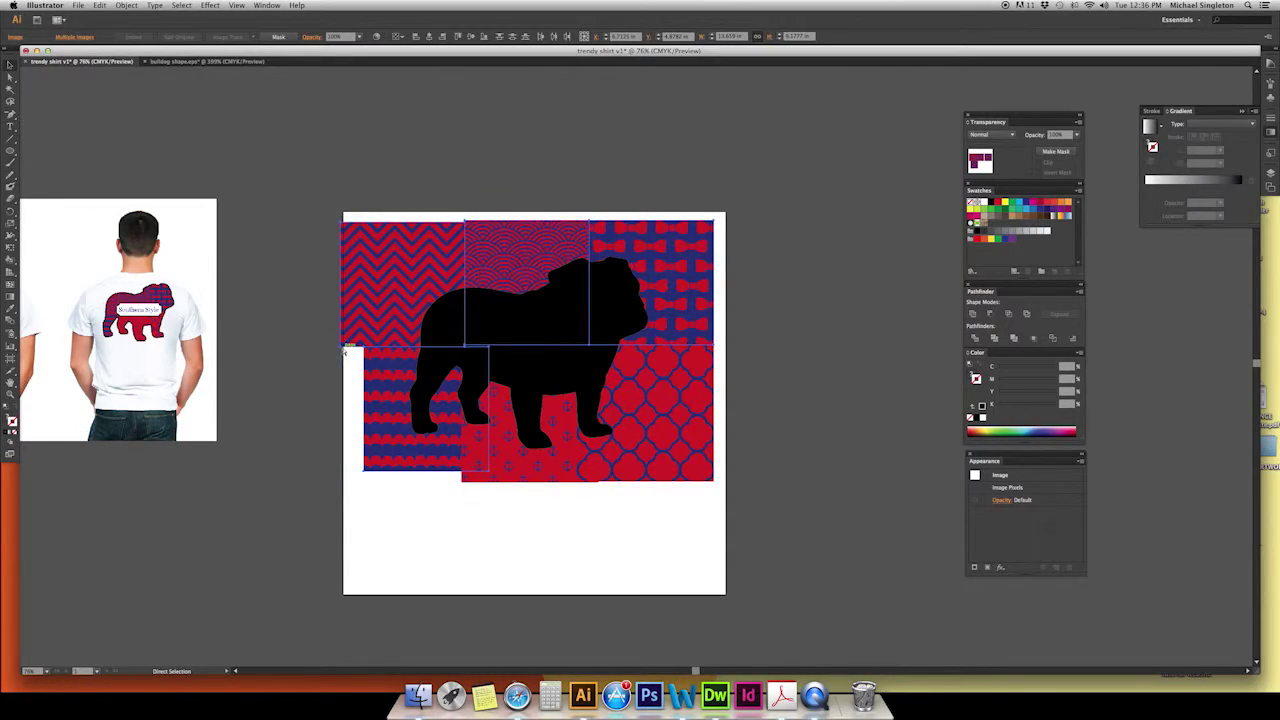
{"action": "key", "text": "super+z"}
{"action": "left_click", "coordinate": [502, 451], "text": "shift"}
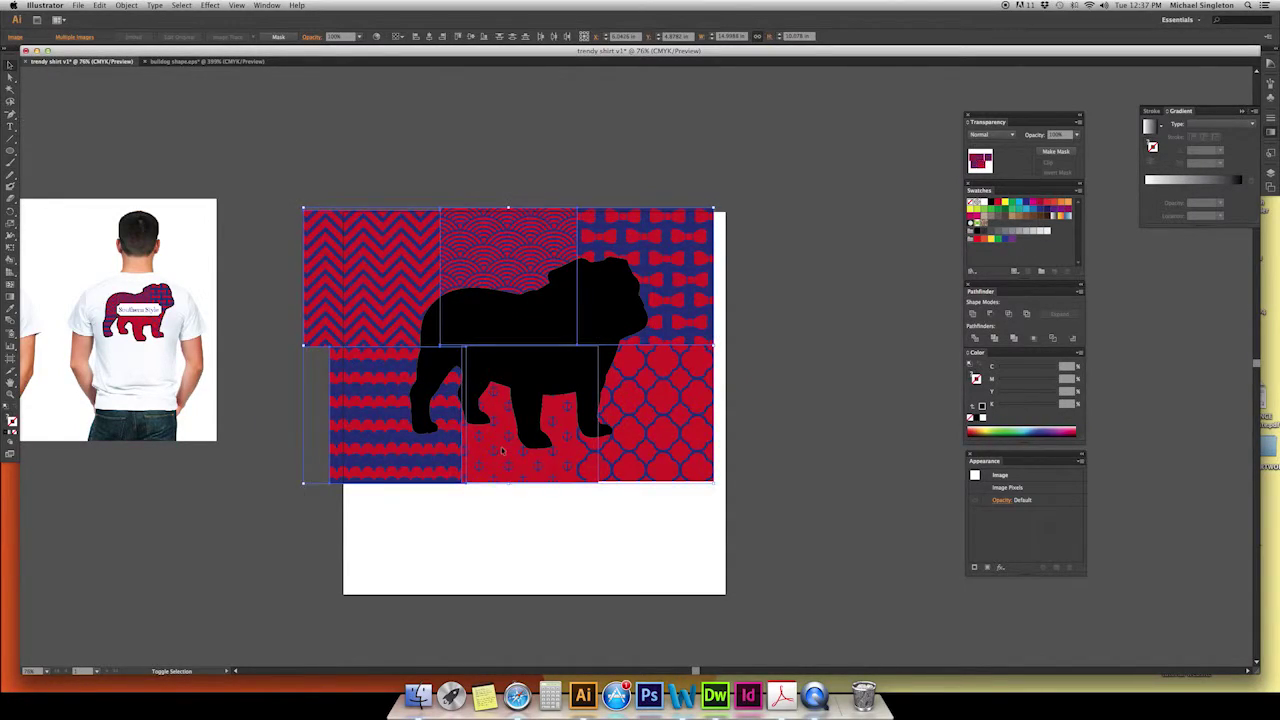
{"action": "left_click", "coordinate": [655, 474], "text": "shift"}
{"action": "left_click_drag", "start_coordinate": [308, 209], "coordinate": [357, 232]}
{"action": "left_click_drag", "start_coordinate": [404, 448], "coordinate": [385, 448]}
{"action": "key", "text": "ctrl+z"}
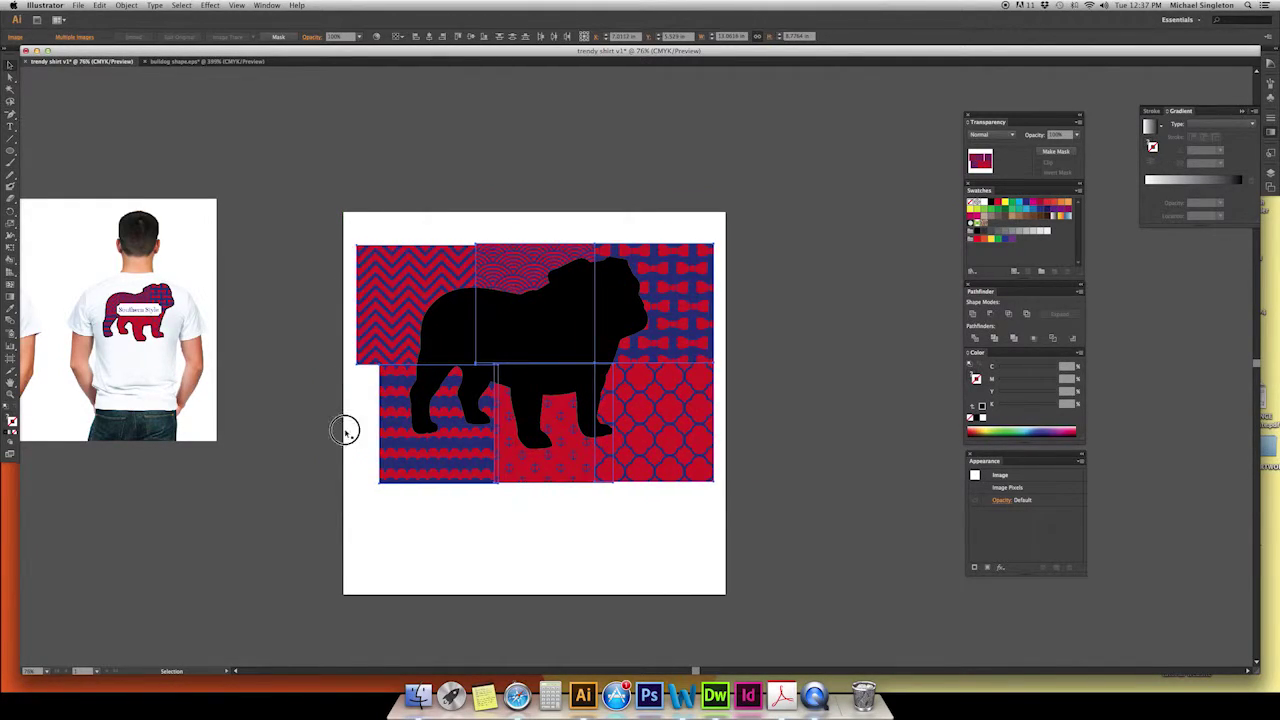
{"action": "left_click", "coordinate": [340, 424]}
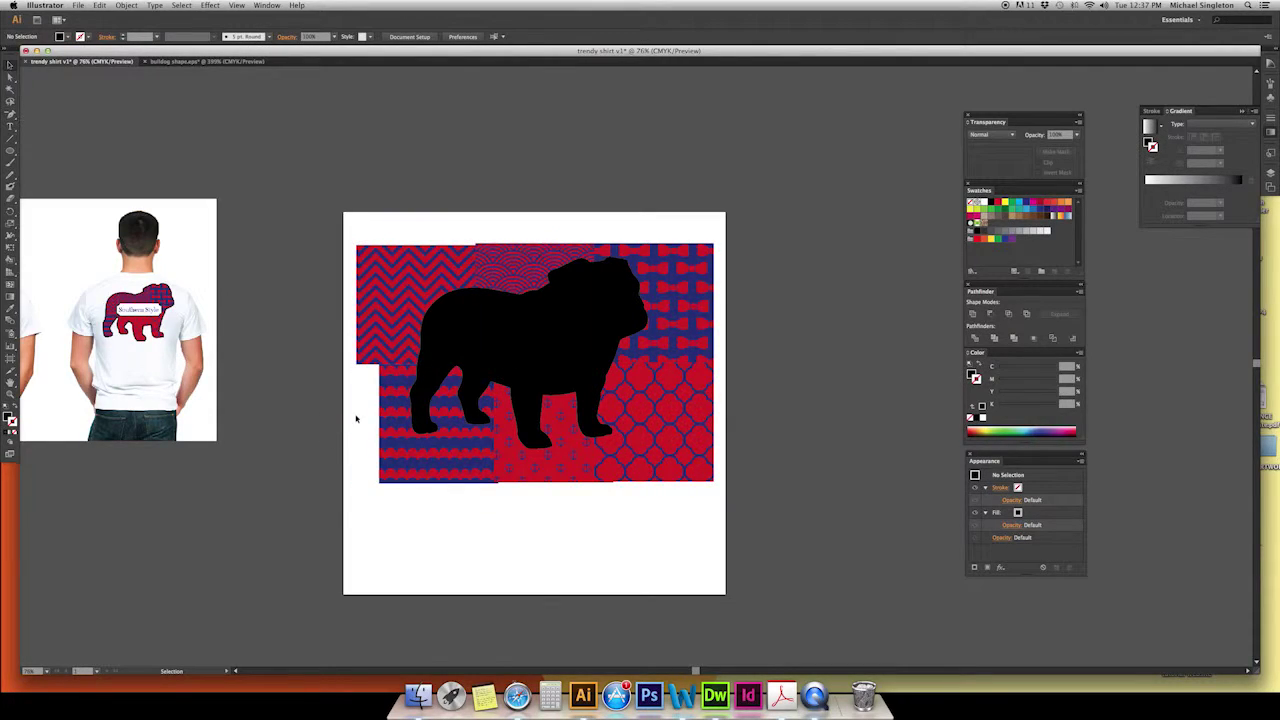
Step: Align the scalloped stripe pattern under the chevron pattern and shift the anchor pattern left so it overlaps the stripes' edge
{"action": "scroll", "coordinate": [393, 424], "scroll_direction": "down", "scroll_amount": 1}
{"action": "left_click_drag", "start_coordinate": [391, 424], "coordinate": [366, 423]}
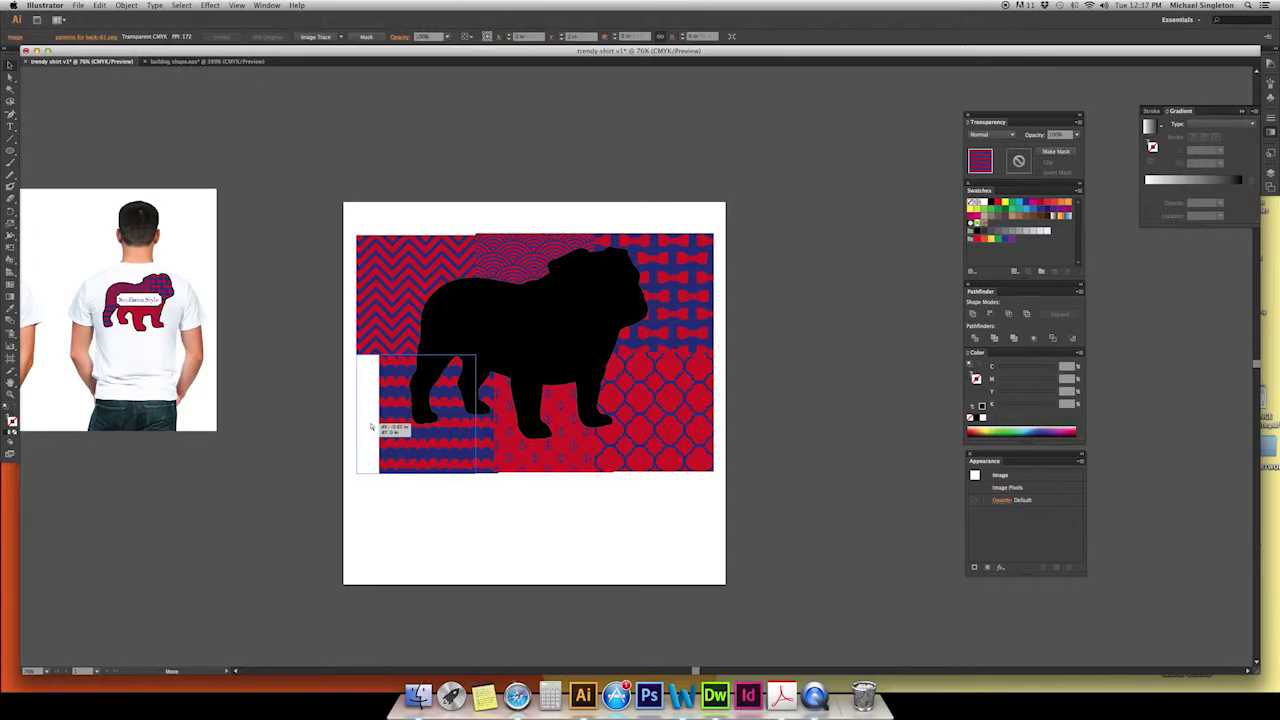
{"action": "left_click_drag", "start_coordinate": [517, 440], "coordinate": [490, 447]}
{"action": "key", "text": "v"}
{"action": "left_click", "coordinate": [466, 440], "text": "shift"}
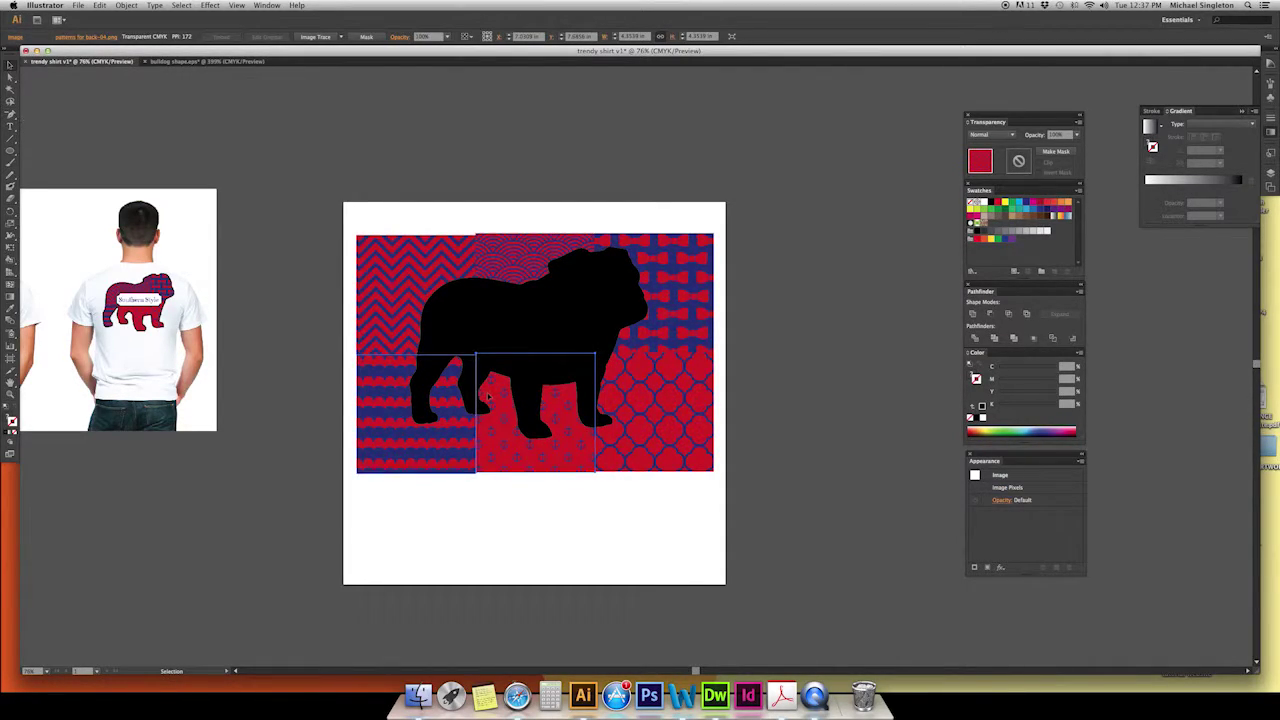
{"action": "left_click", "coordinate": [481, 400]}
{"action": "mouse_move", "coordinate": [494, 423]}
{"action": "left_mouse_down"}
{"action": "mouse_move", "coordinate": [469, 423]}
{"action": "mouse_move", "coordinate": [481, 423]}
{"action": "left_mouse_up"}
Step: Select every pattern except the wave one and move them up together slightly, then deselect them
{"action": "left_click", "coordinate": [400, 324]}
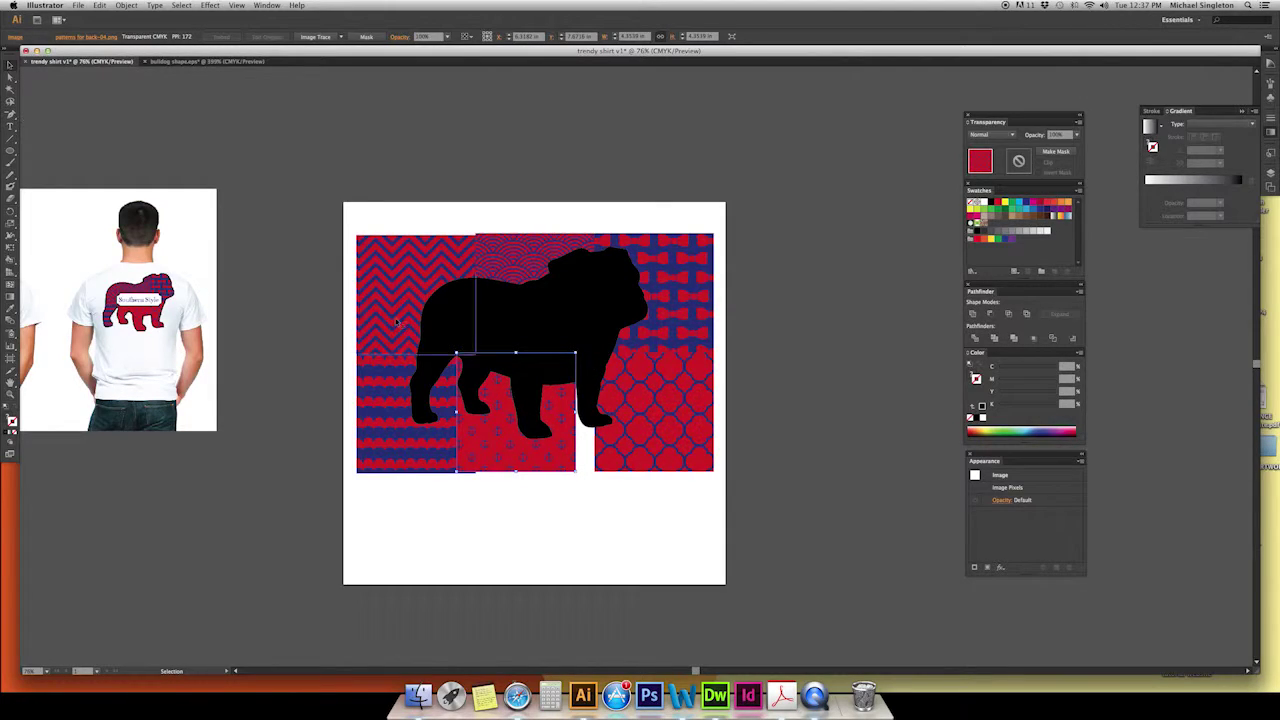
{"action": "key", "text": "super+z"}
{"action": "left_click", "coordinate": [490, 440], "text": "shift"}
{"action": "key", "text": "super+shift+z"}
{"action": "key", "text": "super+z"}
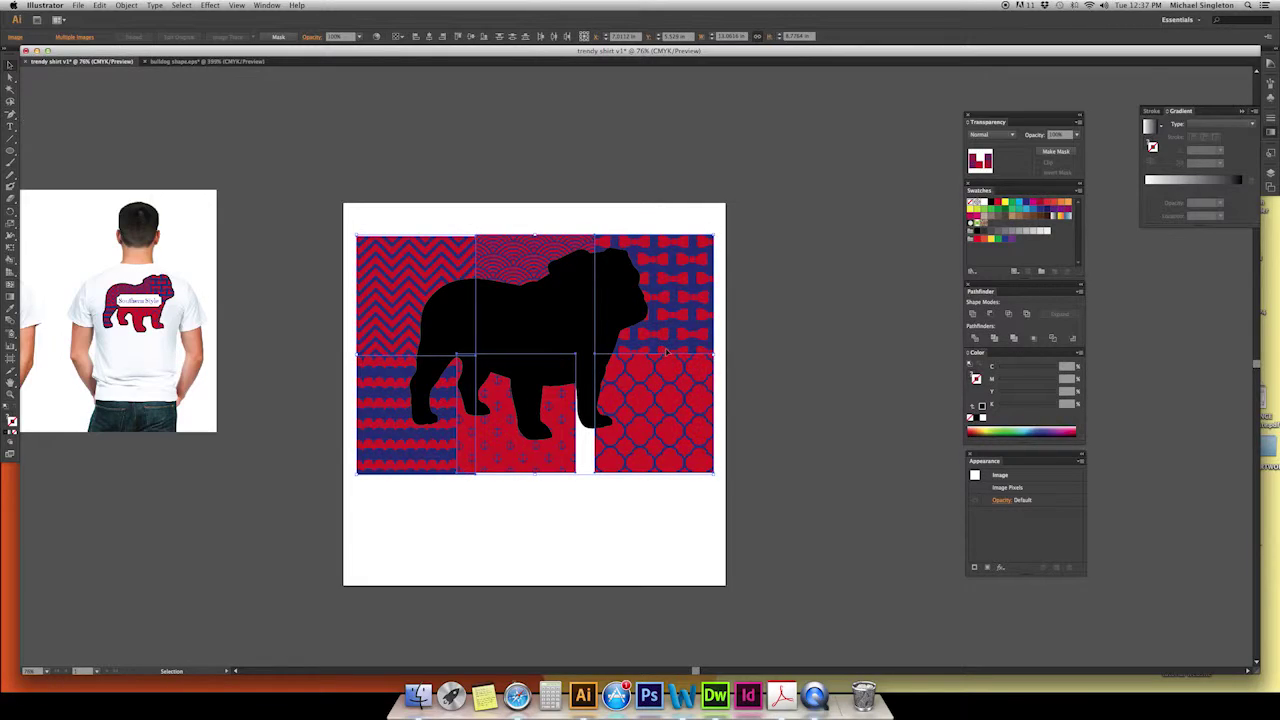
{"action": "left_click_drag", "start_coordinate": [623, 340], "coordinate": [631, 326]}
{"action": "left_click", "coordinate": [589, 460]}
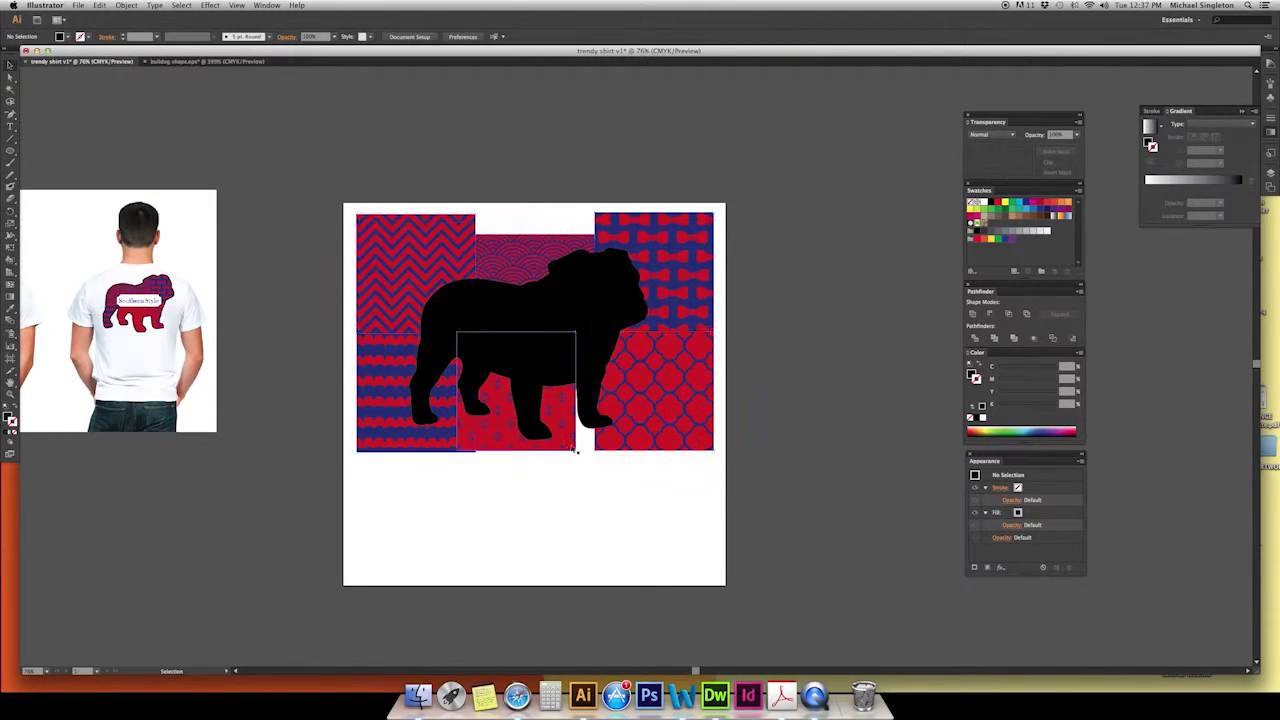
Step: Move the quatrefoil pattern left against the anchor pattern to close the gap at the bulldog's front leg
{"action": "left_click_drag", "start_coordinate": [643, 443], "coordinate": [618, 440]}
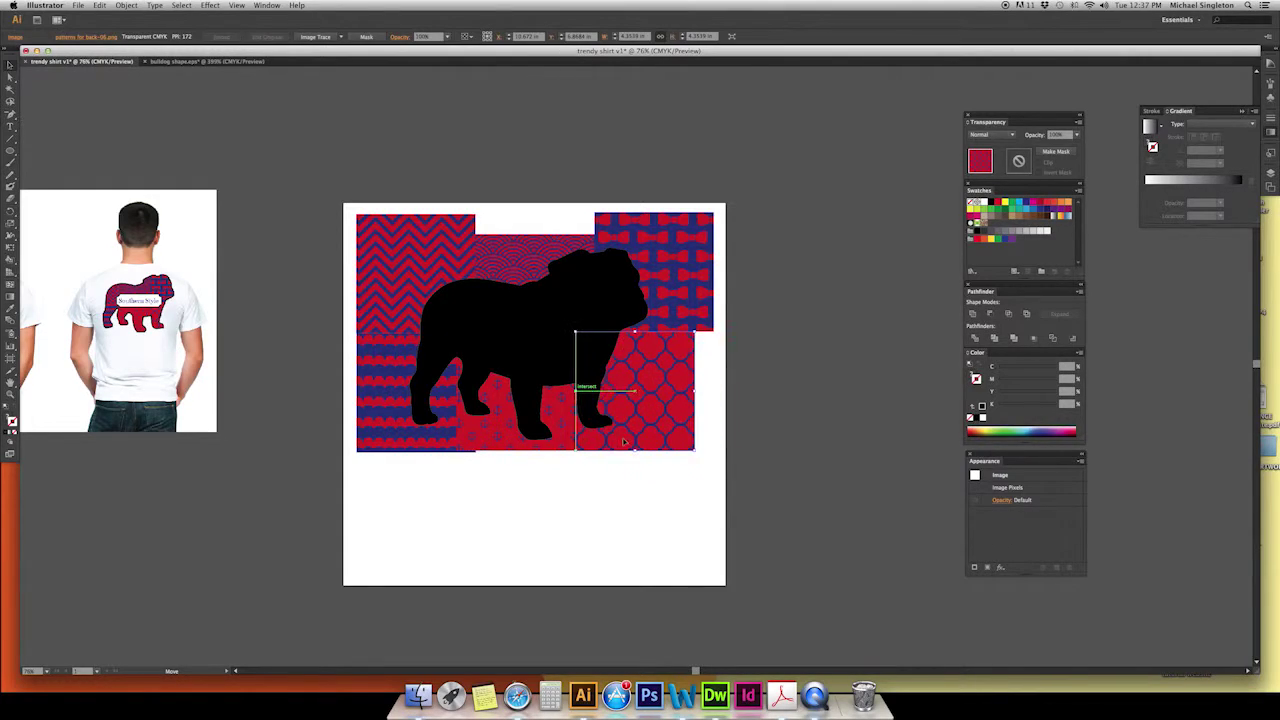
{"action": "left_click", "coordinate": [666, 474]}
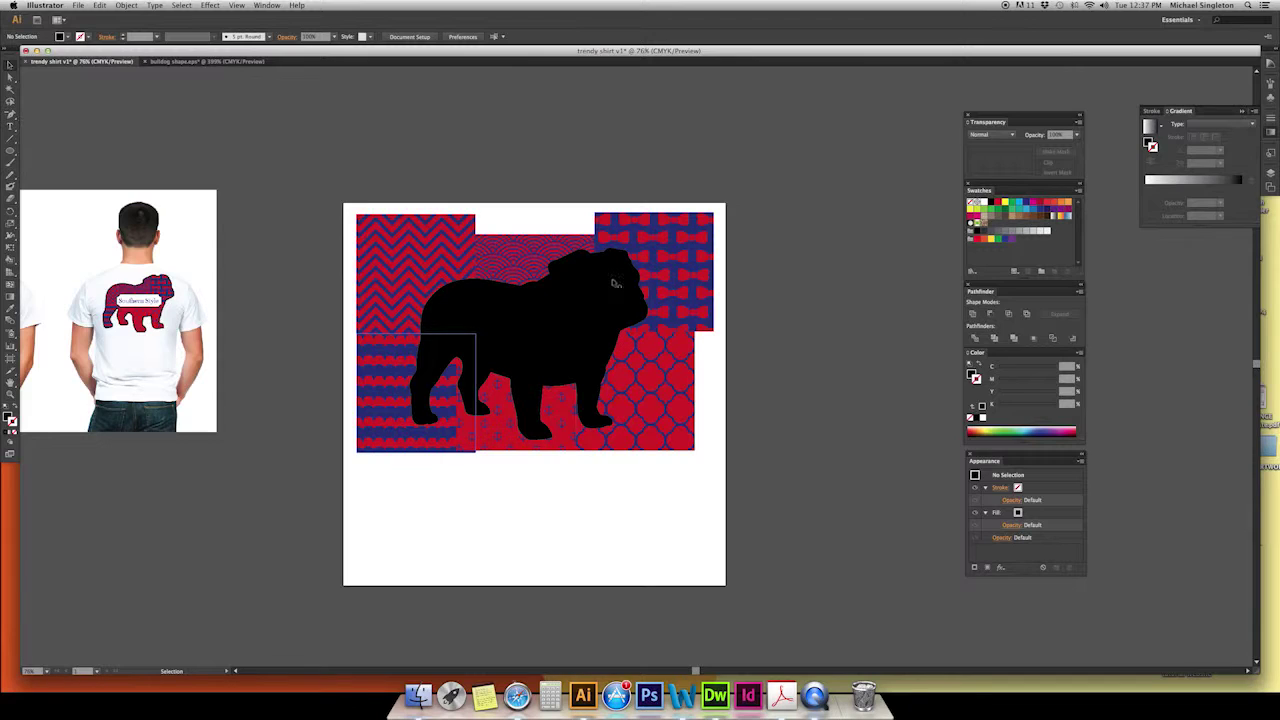
Step: Group all six patterns behind the bulldog into one object, then check the grouping and deselect it
{"action": "left_click", "coordinate": [682, 270]}
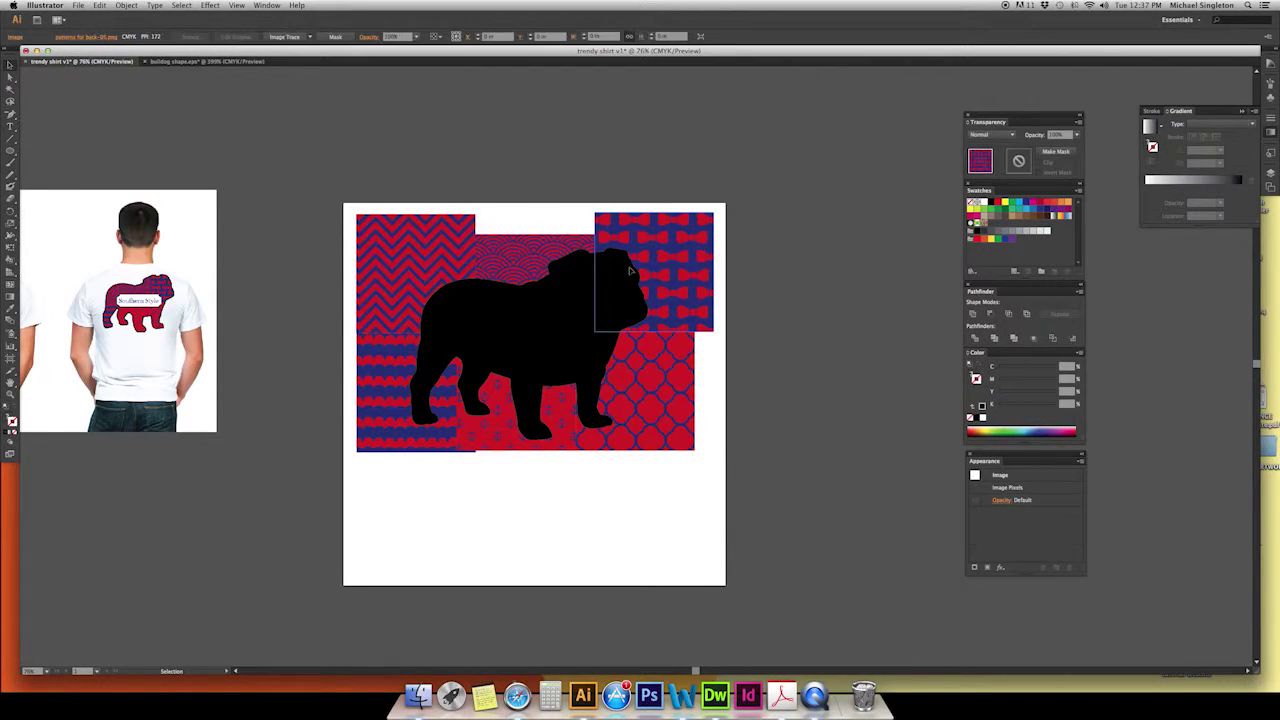
{"action": "left_click", "coordinate": [503, 260], "text": "shift"}
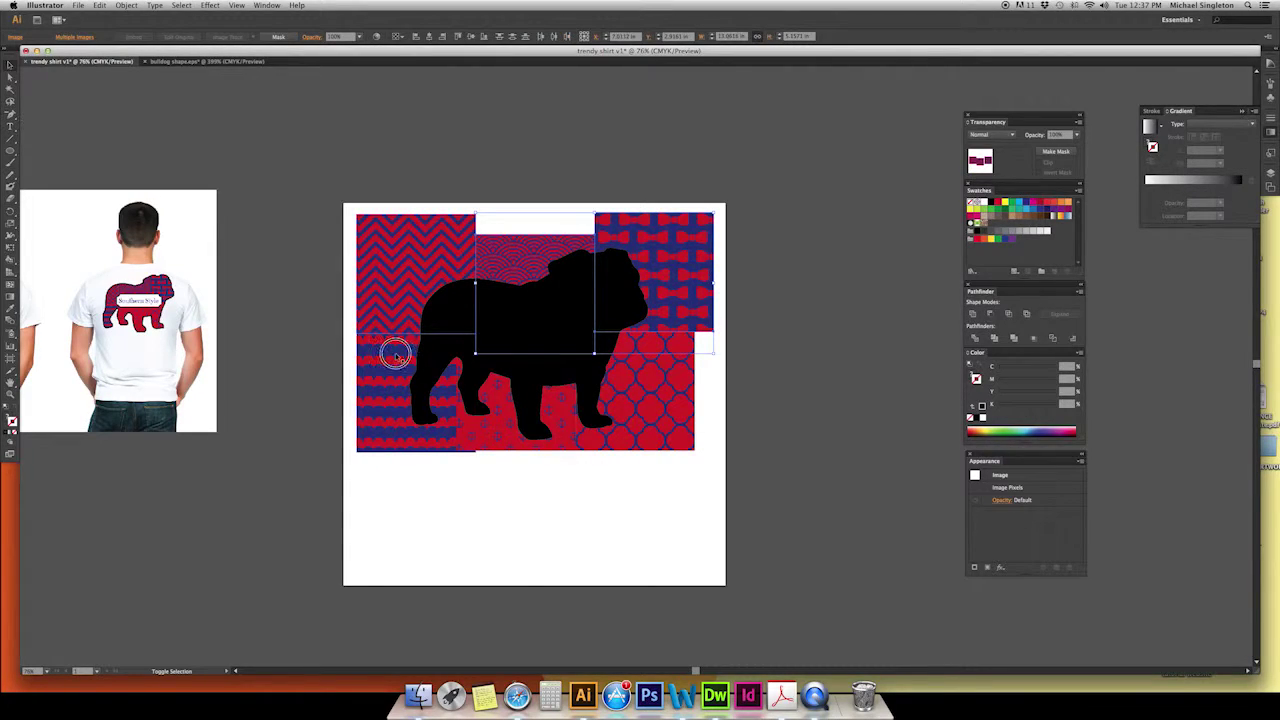
{"action": "left_click", "coordinate": [493, 448], "text": "shift"}
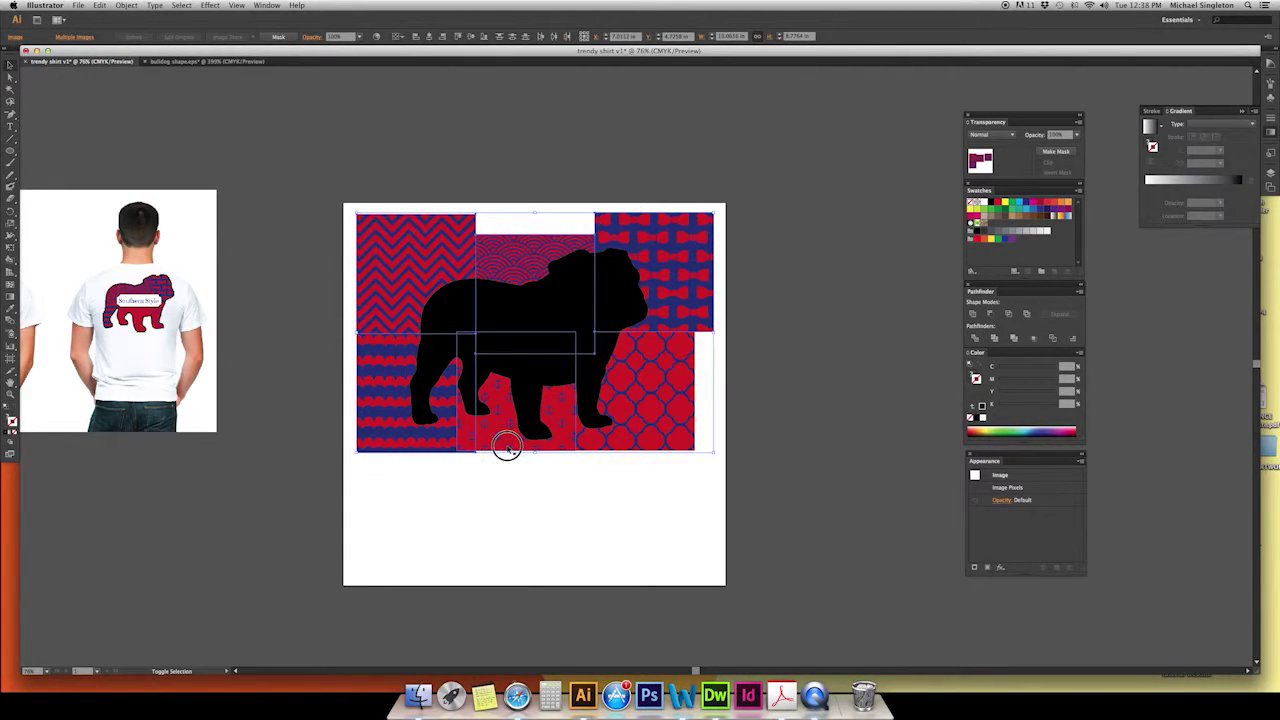
{"action": "left_click", "coordinate": [675, 442], "text": "shift"}
{"action": "left_click", "coordinate": [592, 510]}
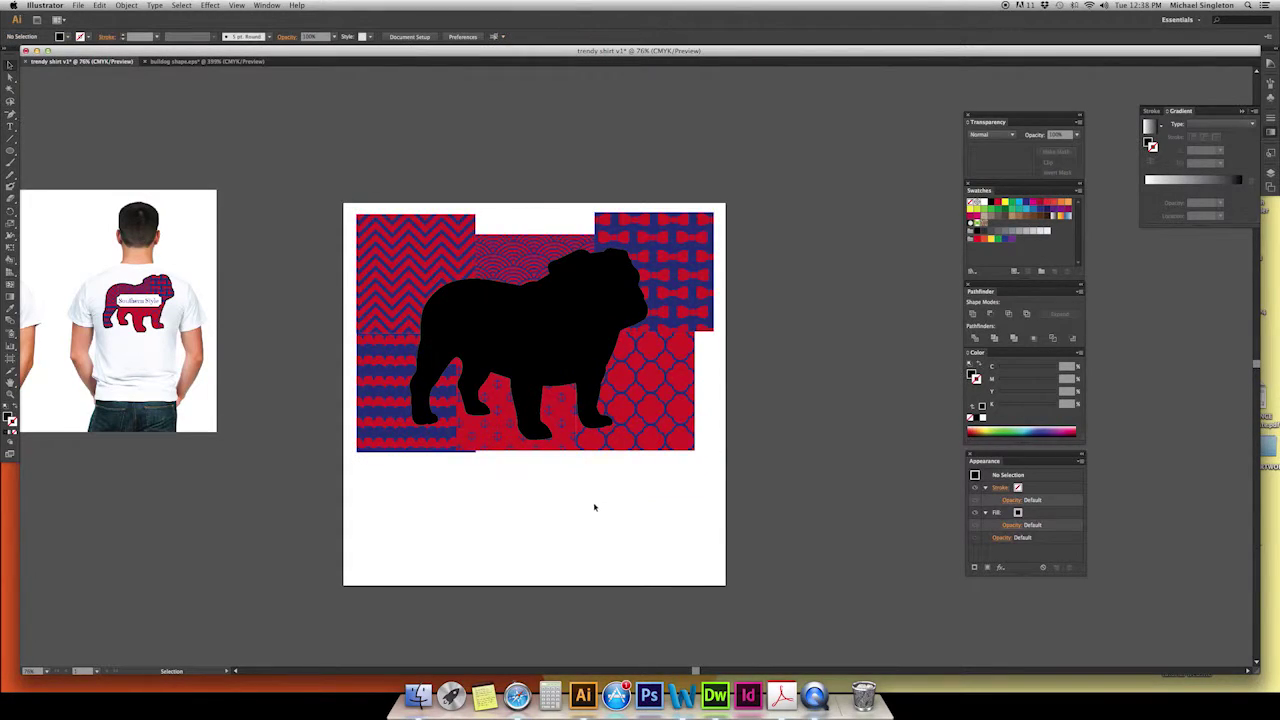
{"action": "left_click", "coordinate": [640, 440]}
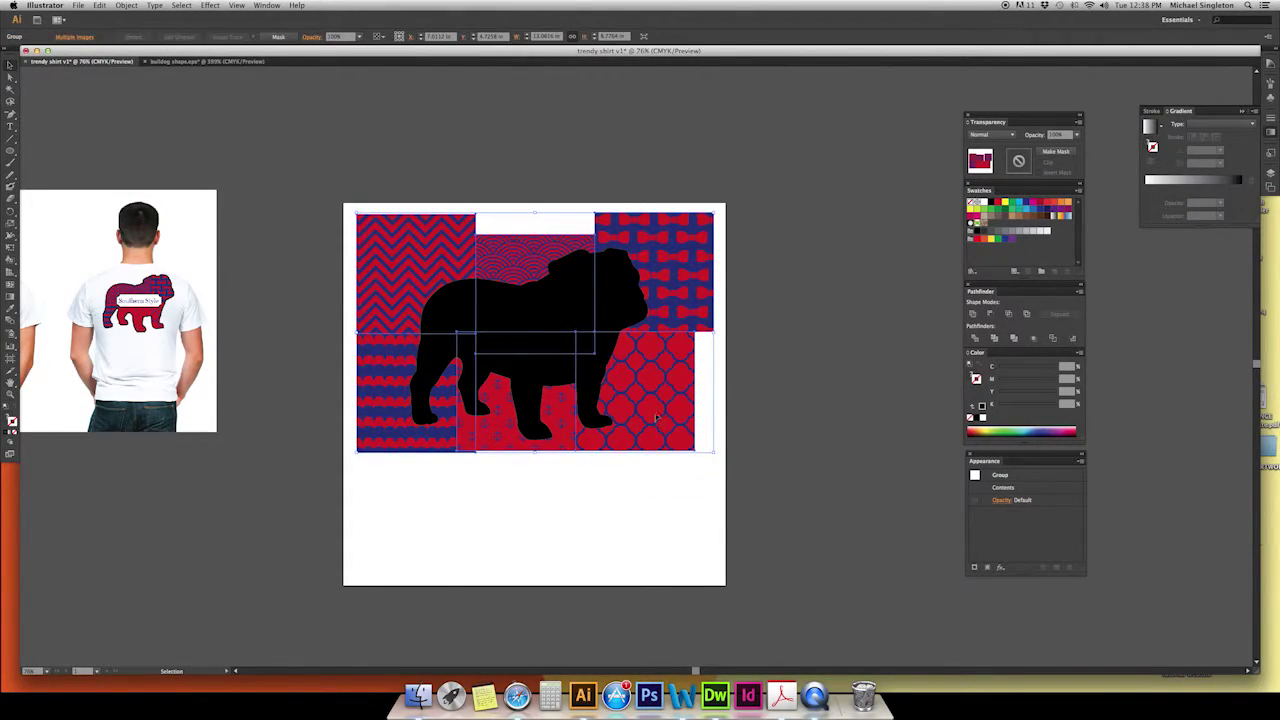
{"action": "left_click", "coordinate": [614, 480]}
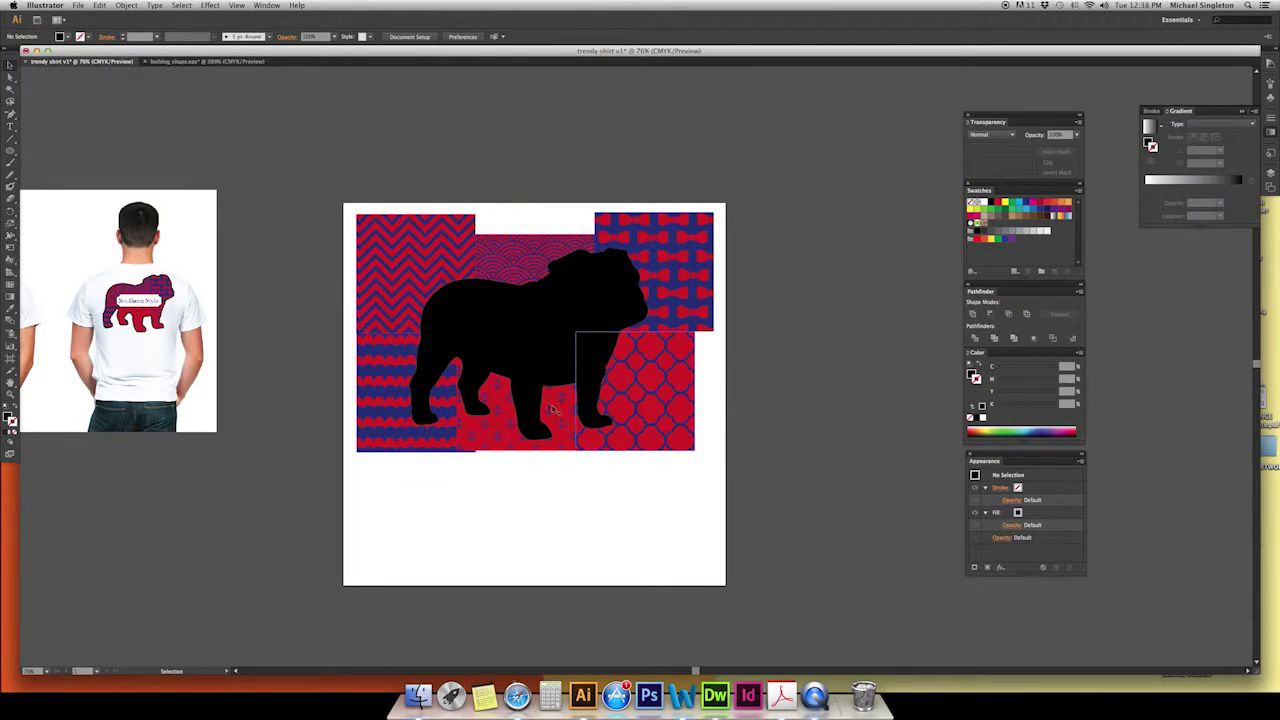
Step: Copy the bulldog silhouette and paste the duplicate in front, exactly over the original
{"action": "left_click", "coordinate": [530, 361]}
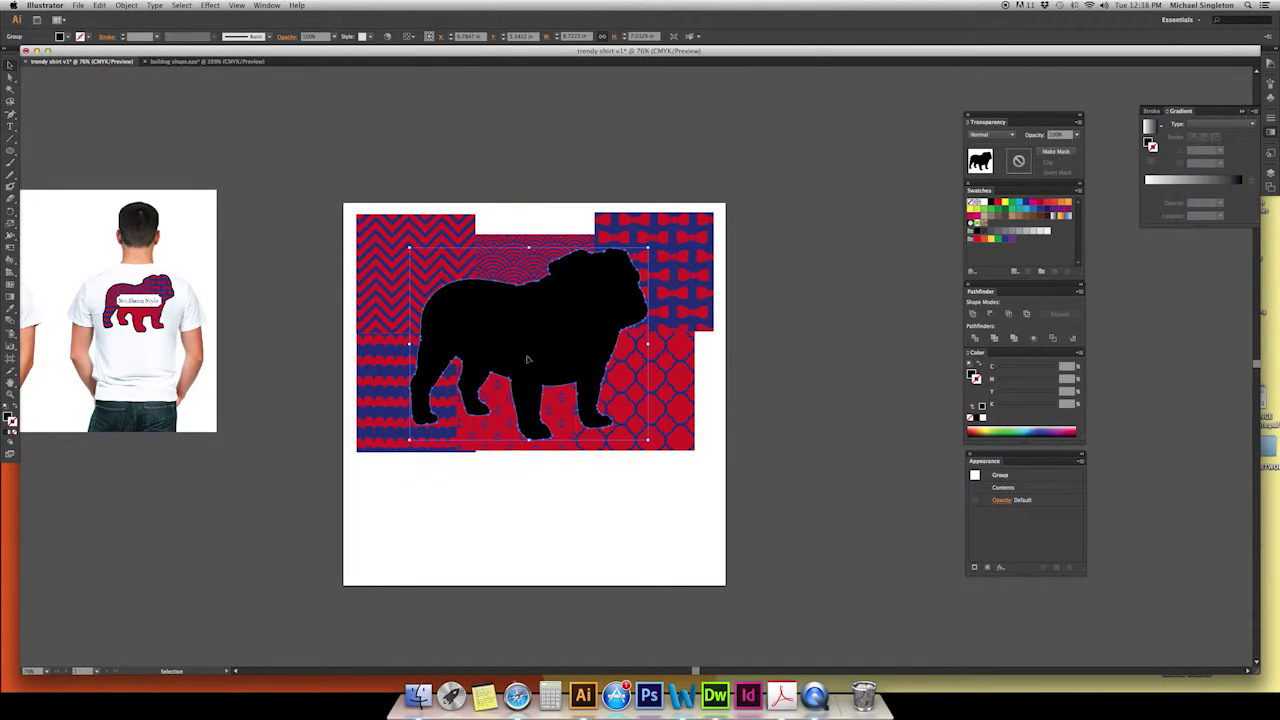
{"action": "key", "text": "super+shift+b"}
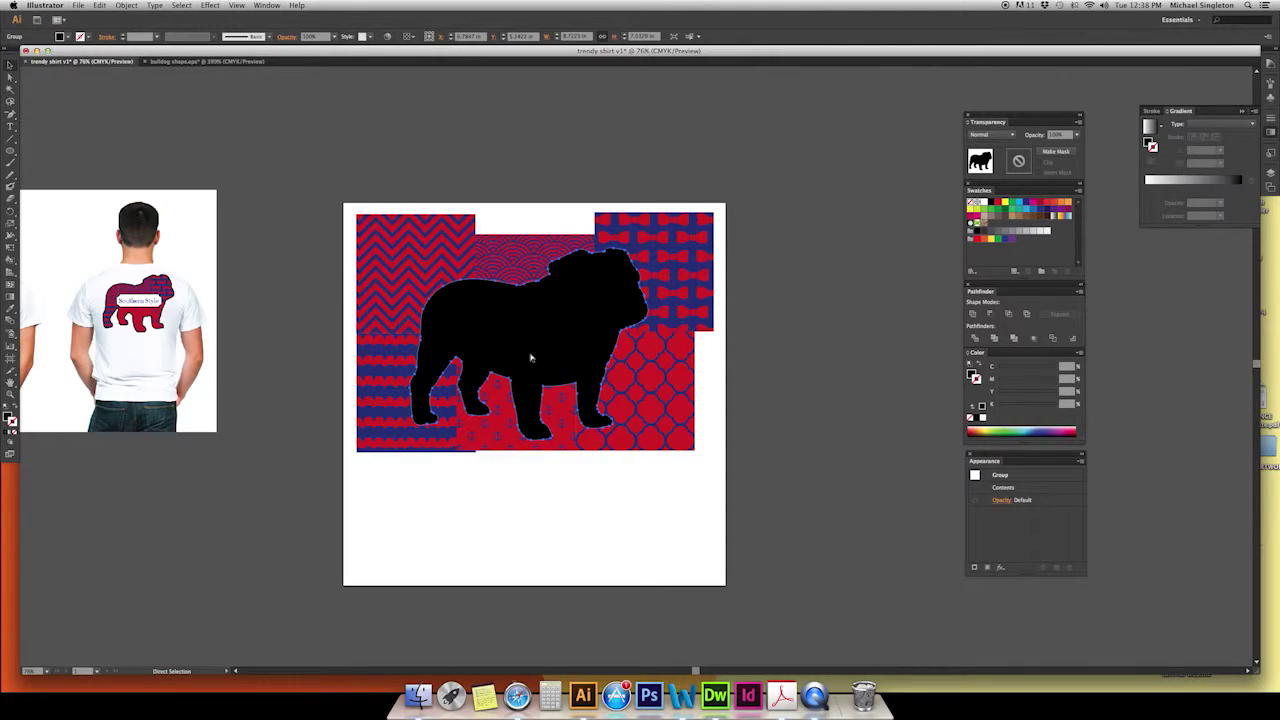
{"action": "key", "text": "v"}
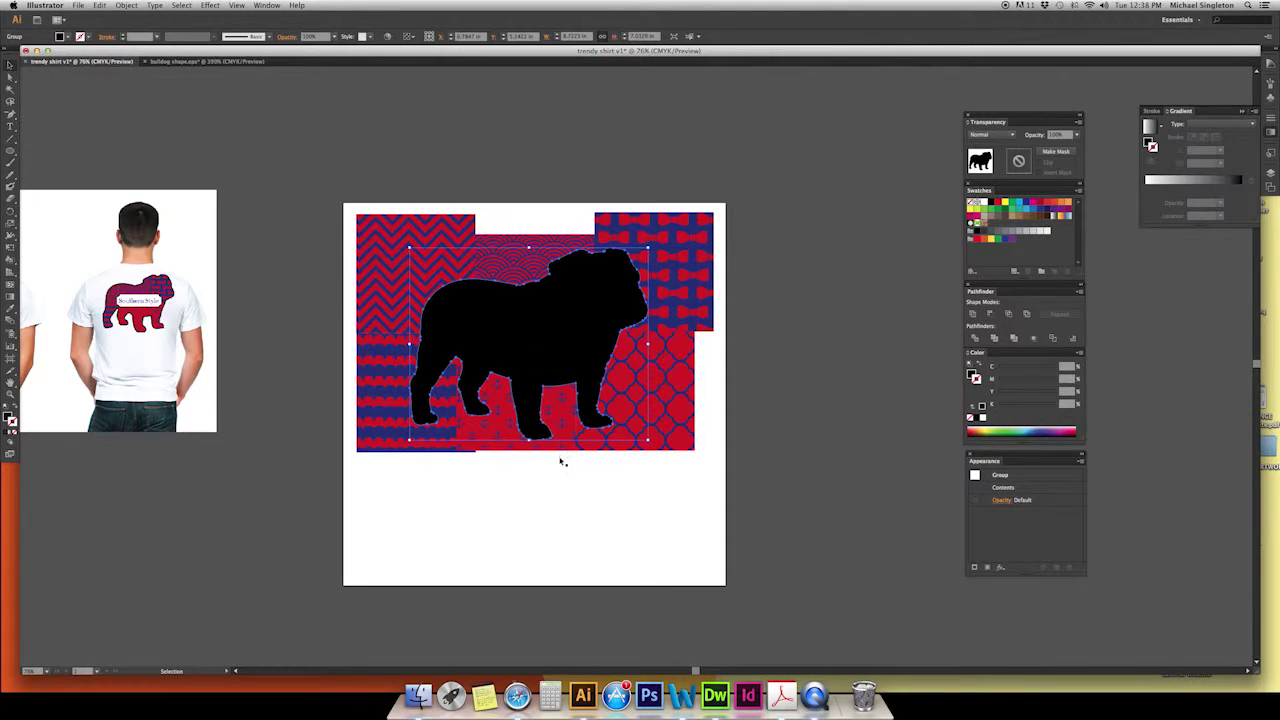
{"action": "left_click", "coordinate": [566, 490]}
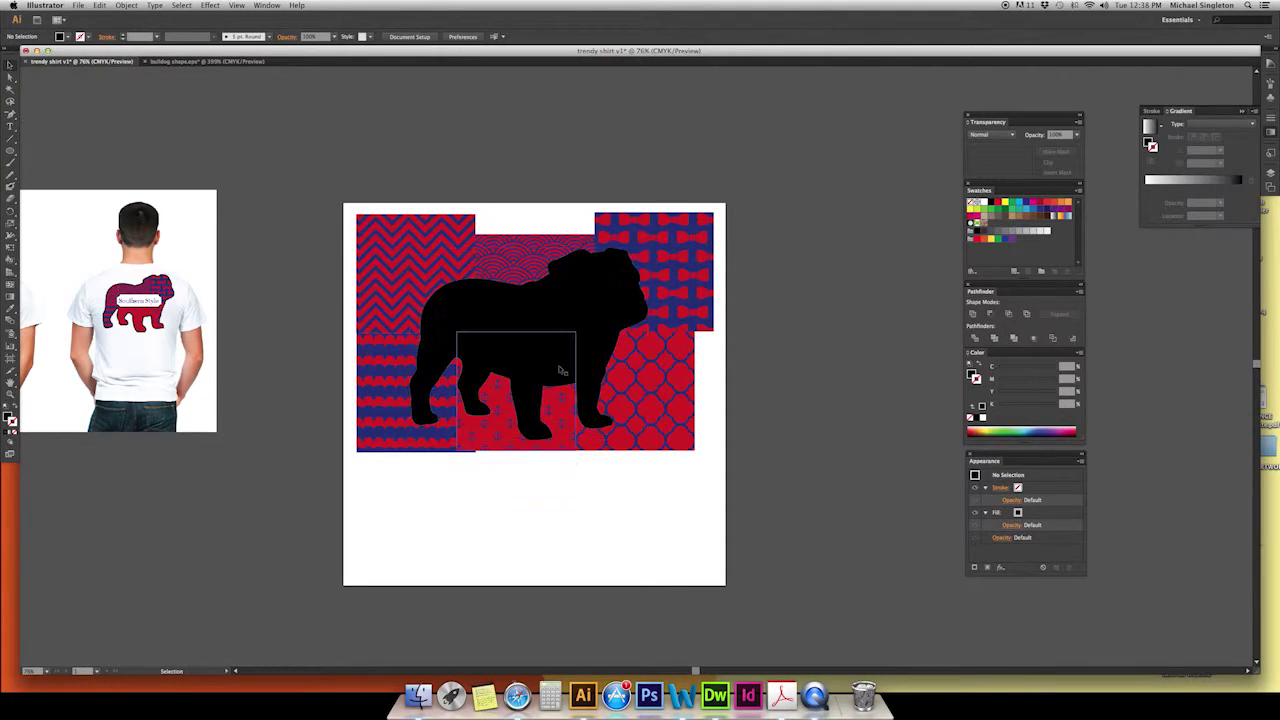
Step: Make a clipping mask from the front bulldog silhouette and the grouped patterns so the patterns fill the bulldog shape
{"action": "left_click", "coordinate": [576, 306]}
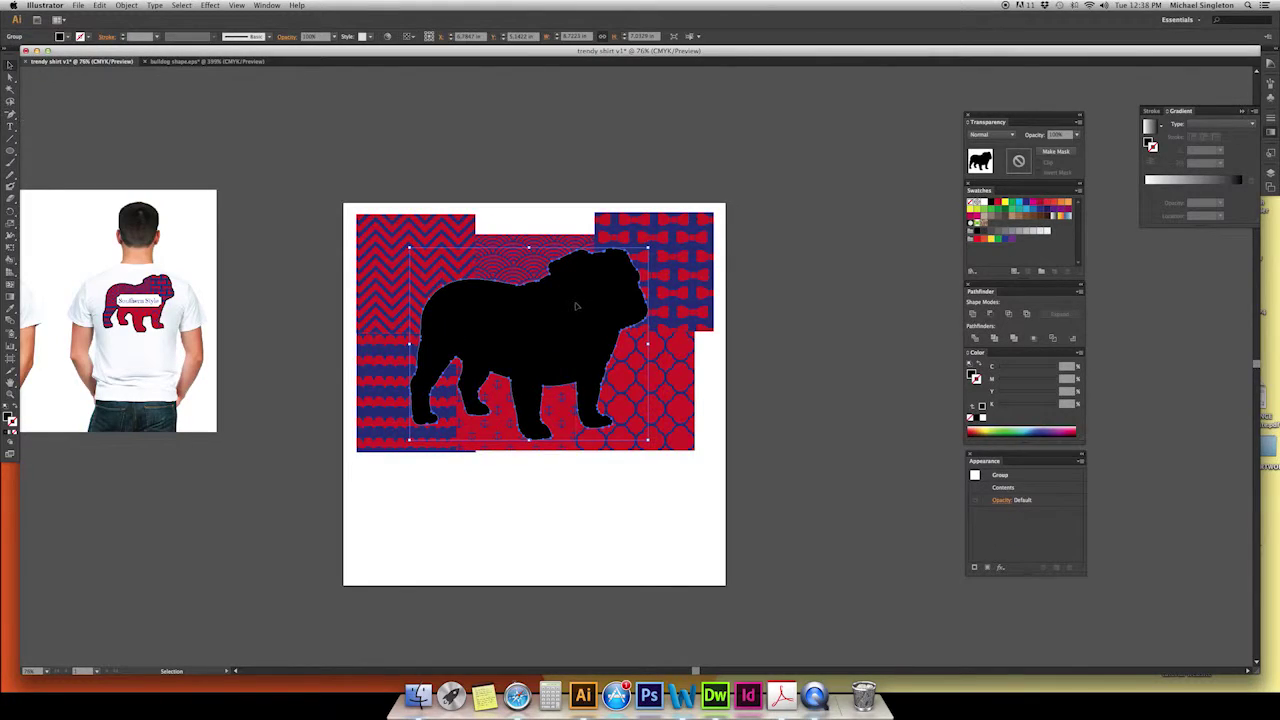
{"action": "left_click", "coordinate": [462, 254], "text": "shift"}
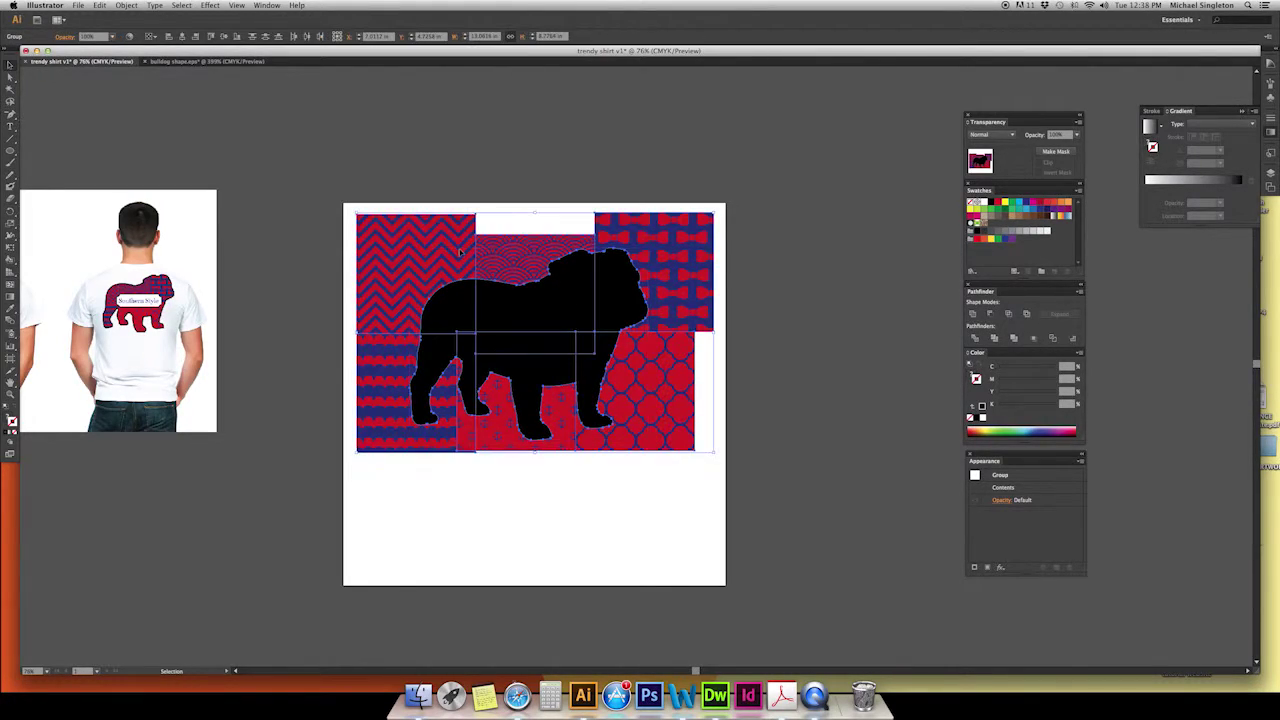
{"action": "right_click", "coordinate": [460, 252]}
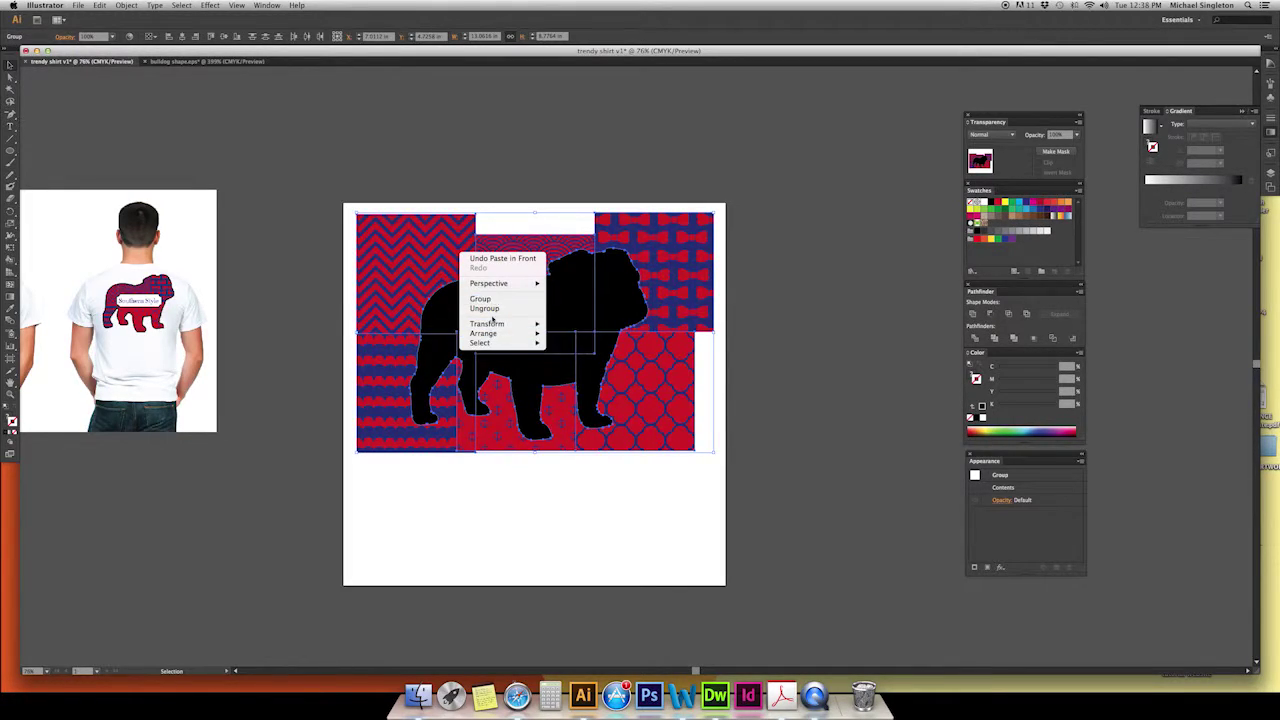
{"action": "left_click", "coordinate": [426, 197]}
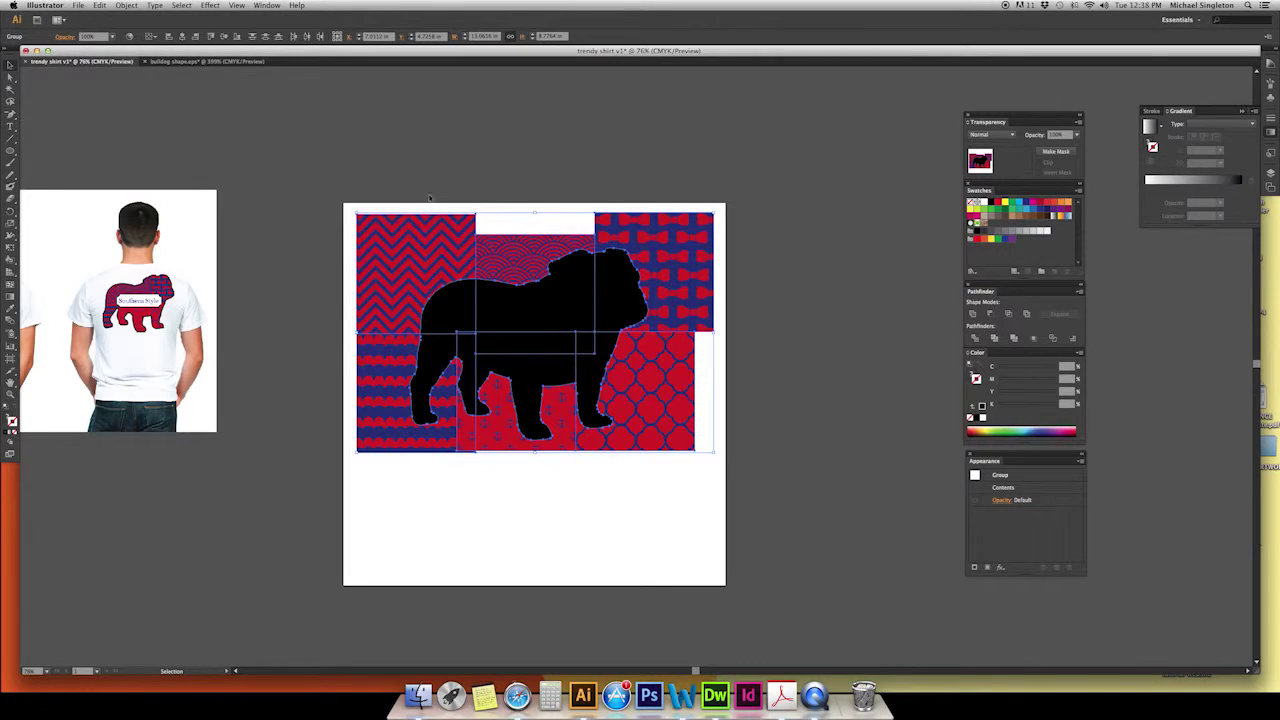
{"action": "left_click", "coordinate": [126, 5]}
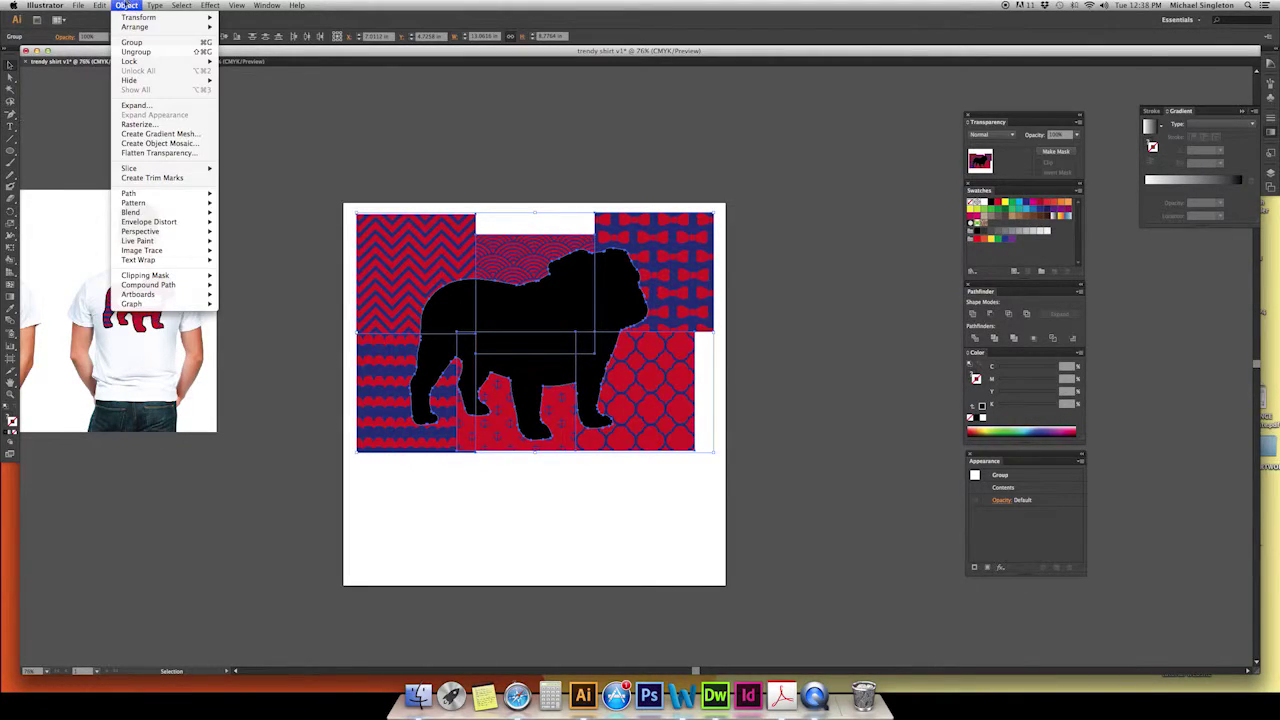
{"action": "left_click", "coordinate": [475, 189]}
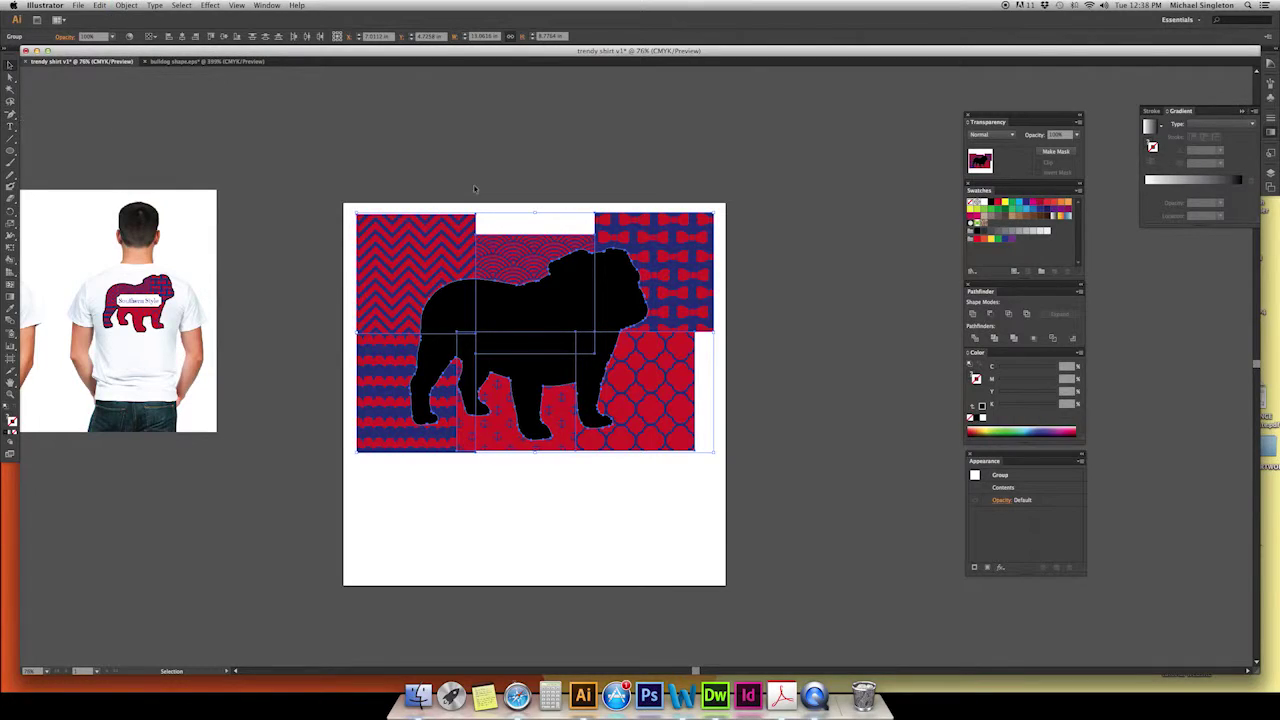
{"action": "right_click", "coordinate": [475, 189]}
{"action": "mouse_move", "coordinate": [529, 262]}
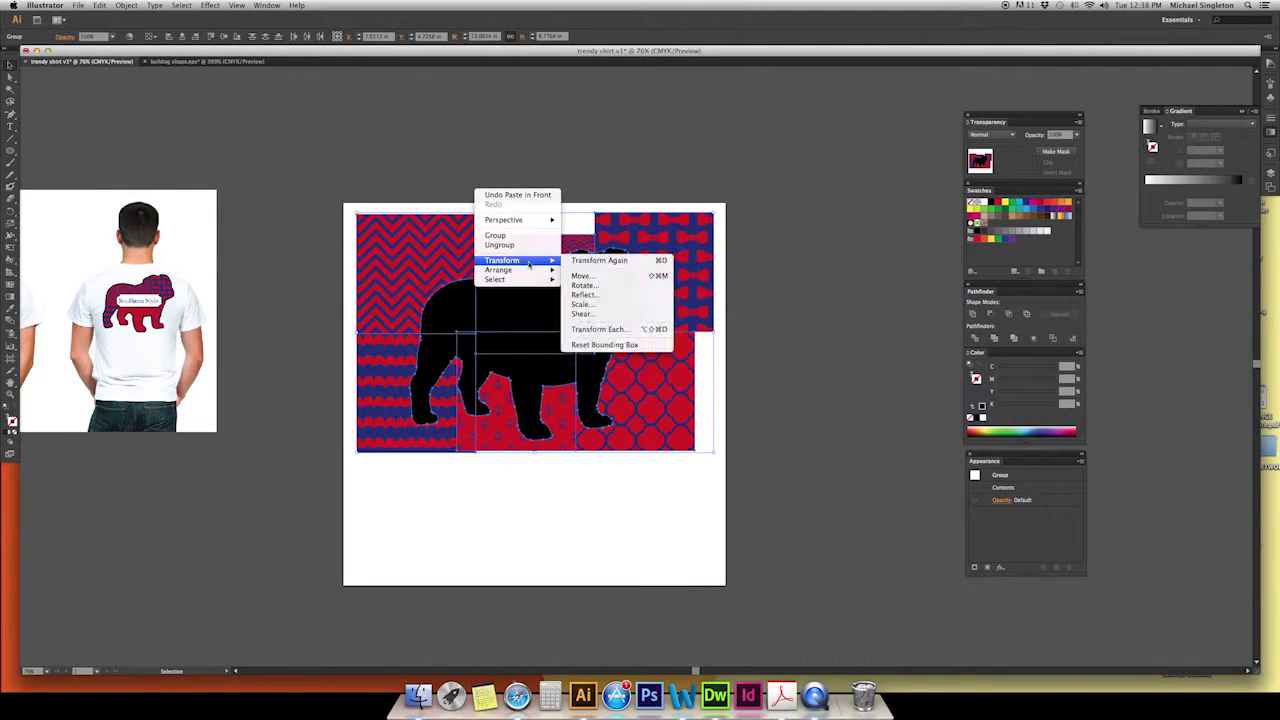
{"action": "left_click", "coordinate": [130, 5]}
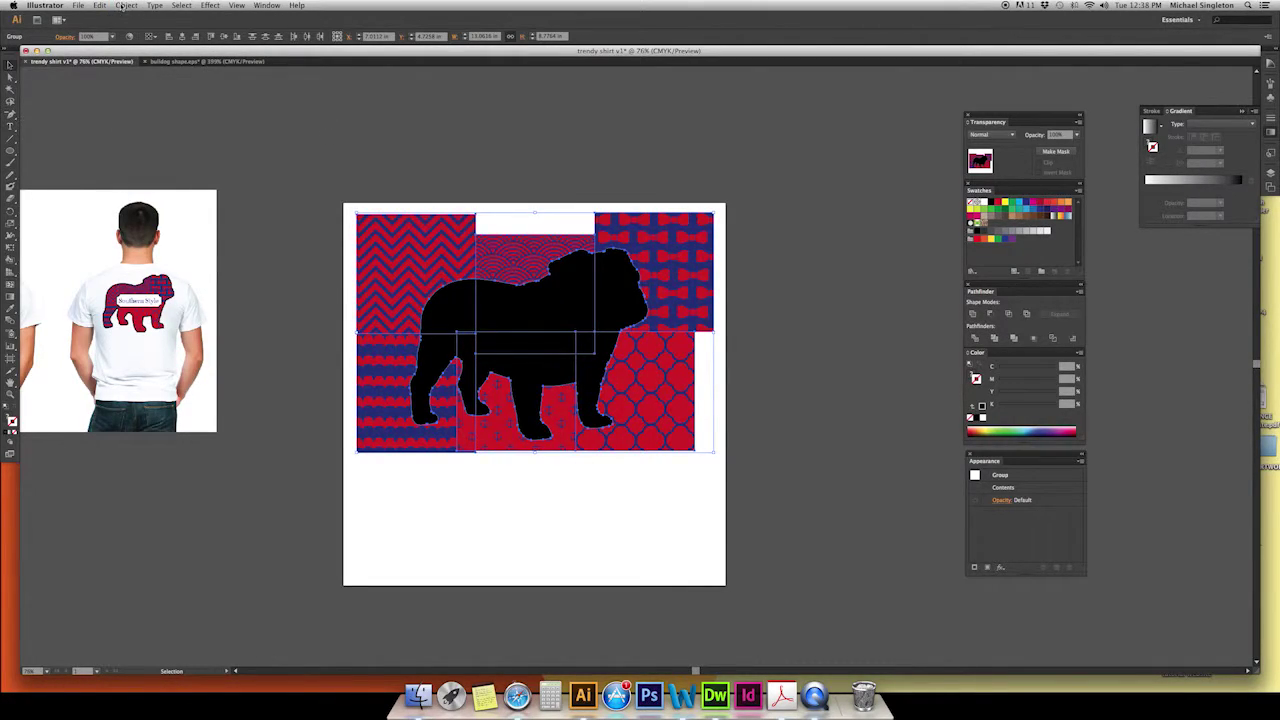
{"action": "left_click", "coordinate": [124, 6]}
{"action": "mouse_move", "coordinate": [198, 277]}
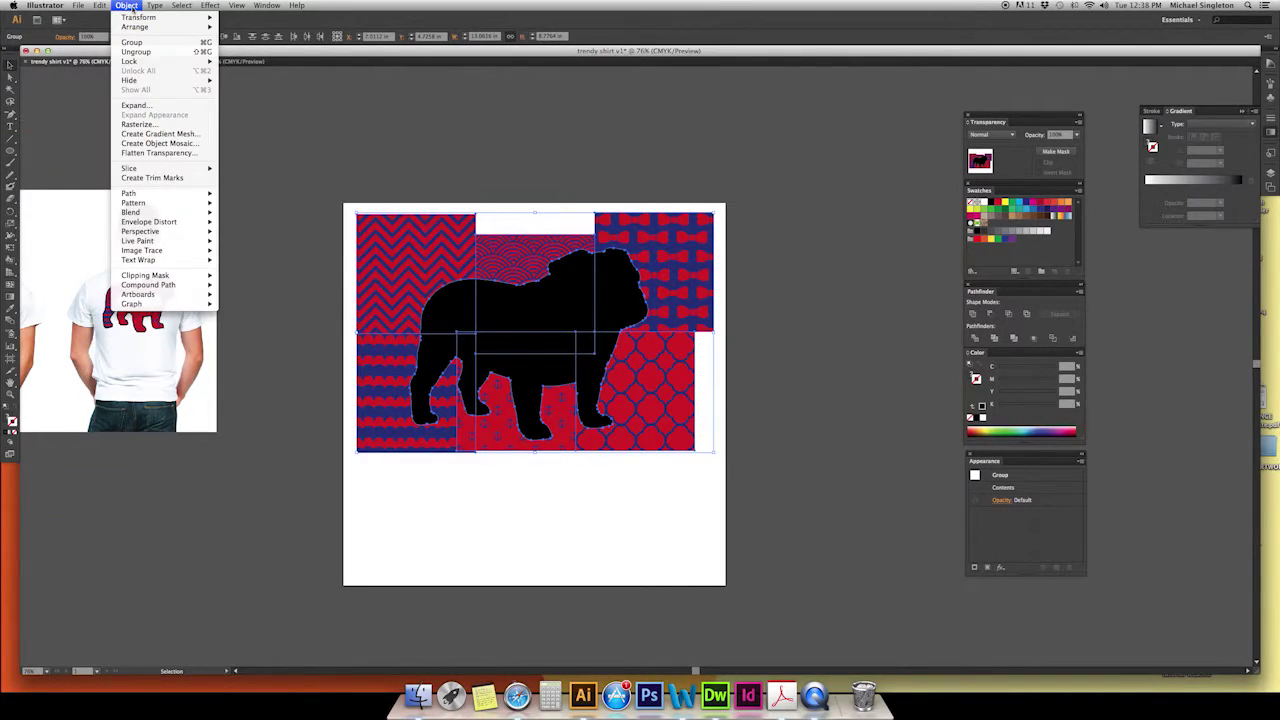
{"action": "left_click", "coordinate": [240, 279]}
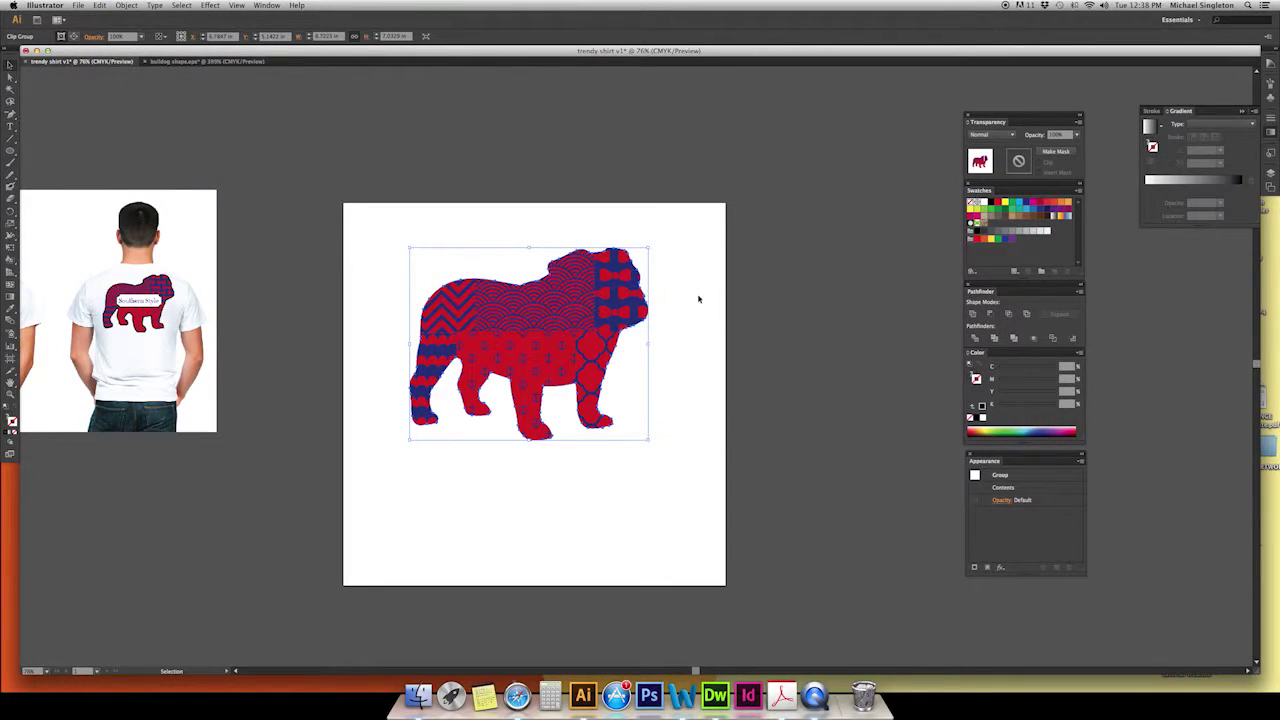
{"action": "left_click", "coordinate": [699, 299]}
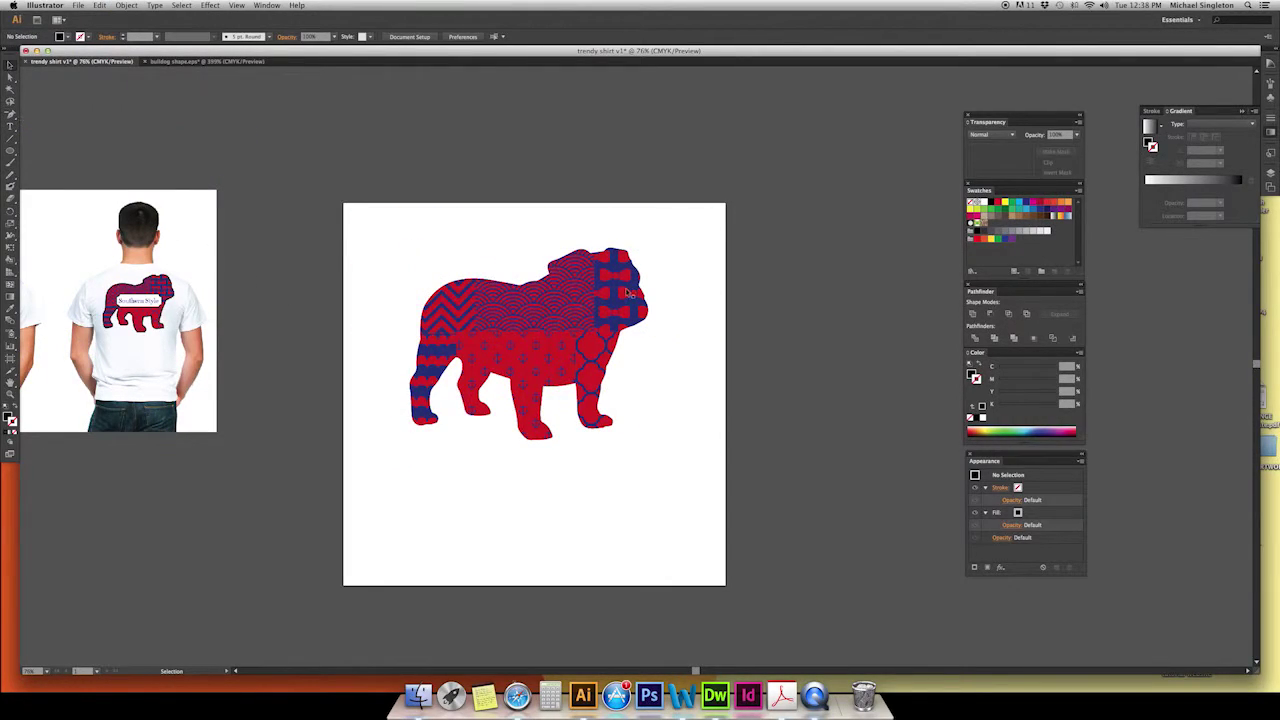
Step: Send the pattern-filled bulldog clip group to the back, behind the remaining black silhouette, and deselect it
{"action": "left_click", "coordinate": [526, 338]}
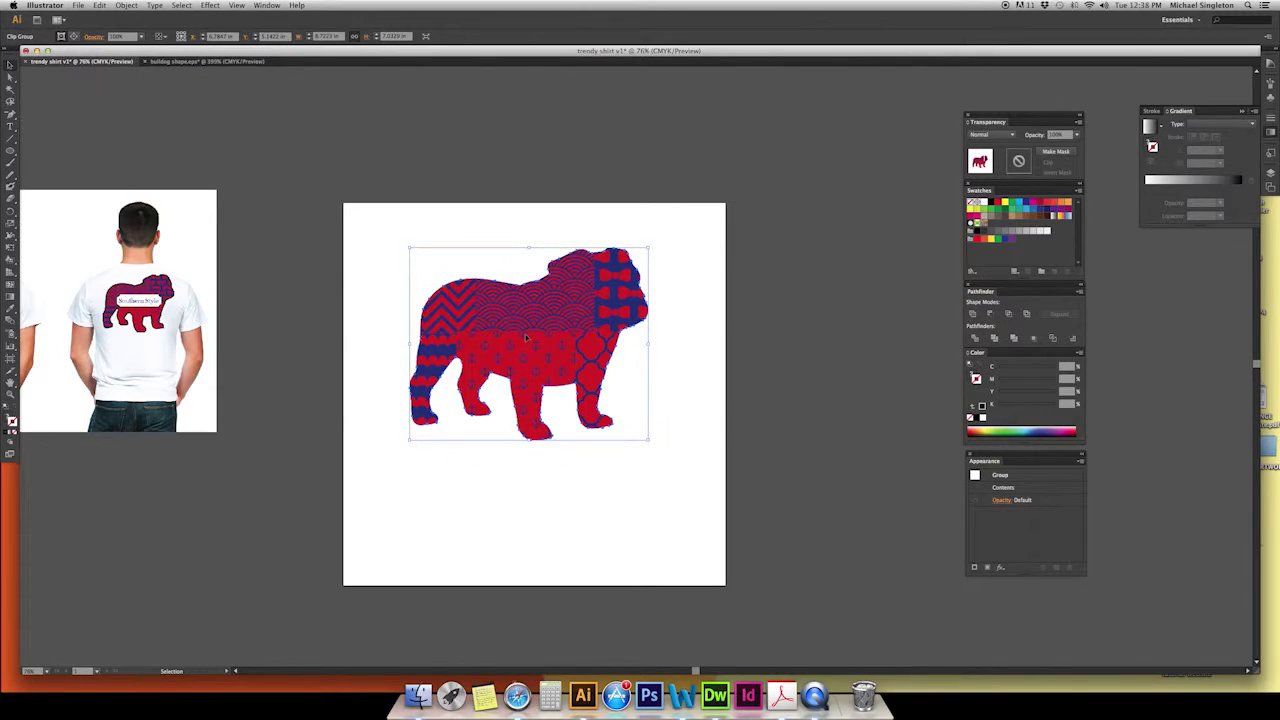
{"action": "right_click", "coordinate": [526, 338]}
{"action": "mouse_move", "coordinate": [610, 419]}
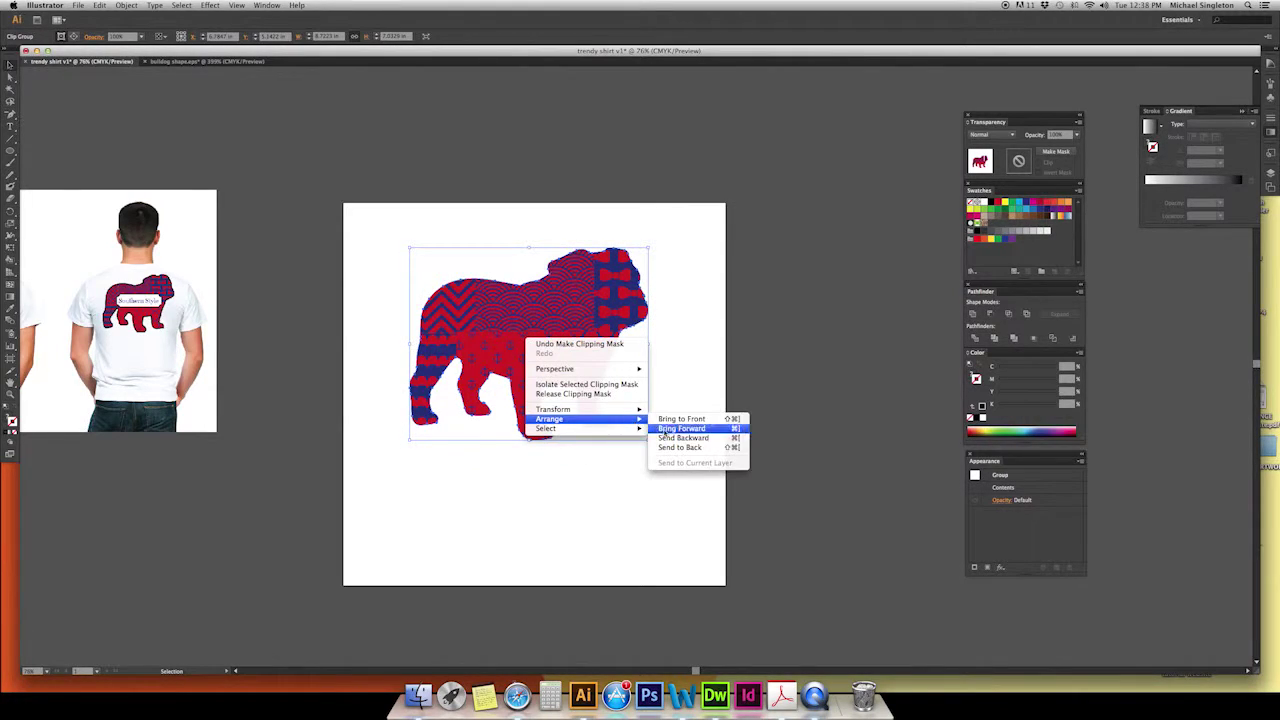
{"action": "left_click", "coordinate": [665, 448]}
{"action": "left_click", "coordinate": [666, 446]}
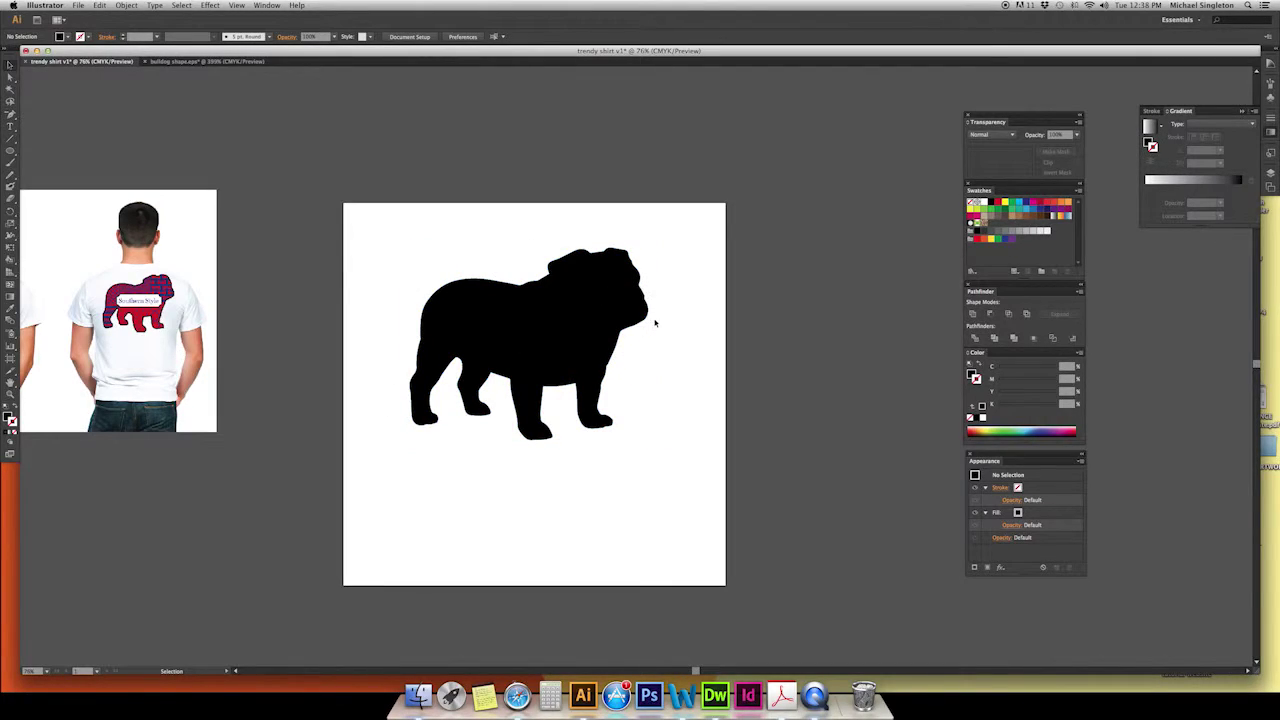
Step: Set the fill of the black bulldog silhouette to None
{"action": "left_click", "coordinate": [592, 316]}
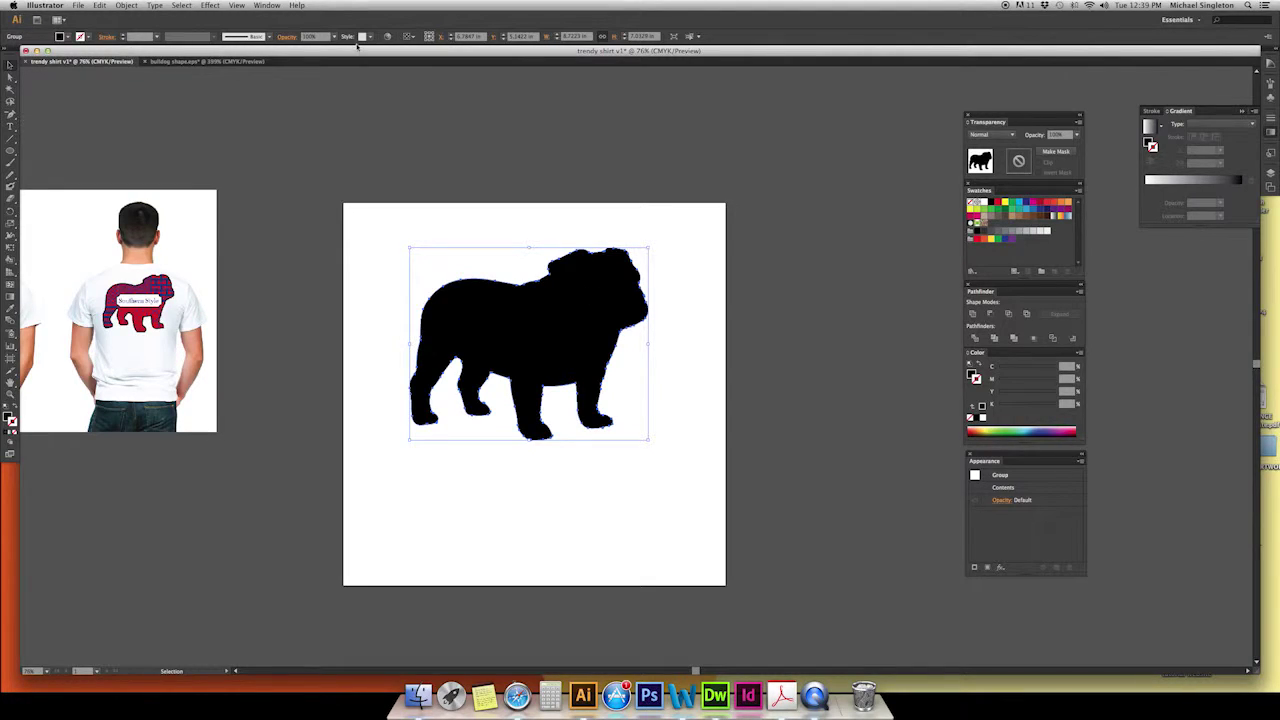
{"action": "left_click", "coordinate": [66, 37]}
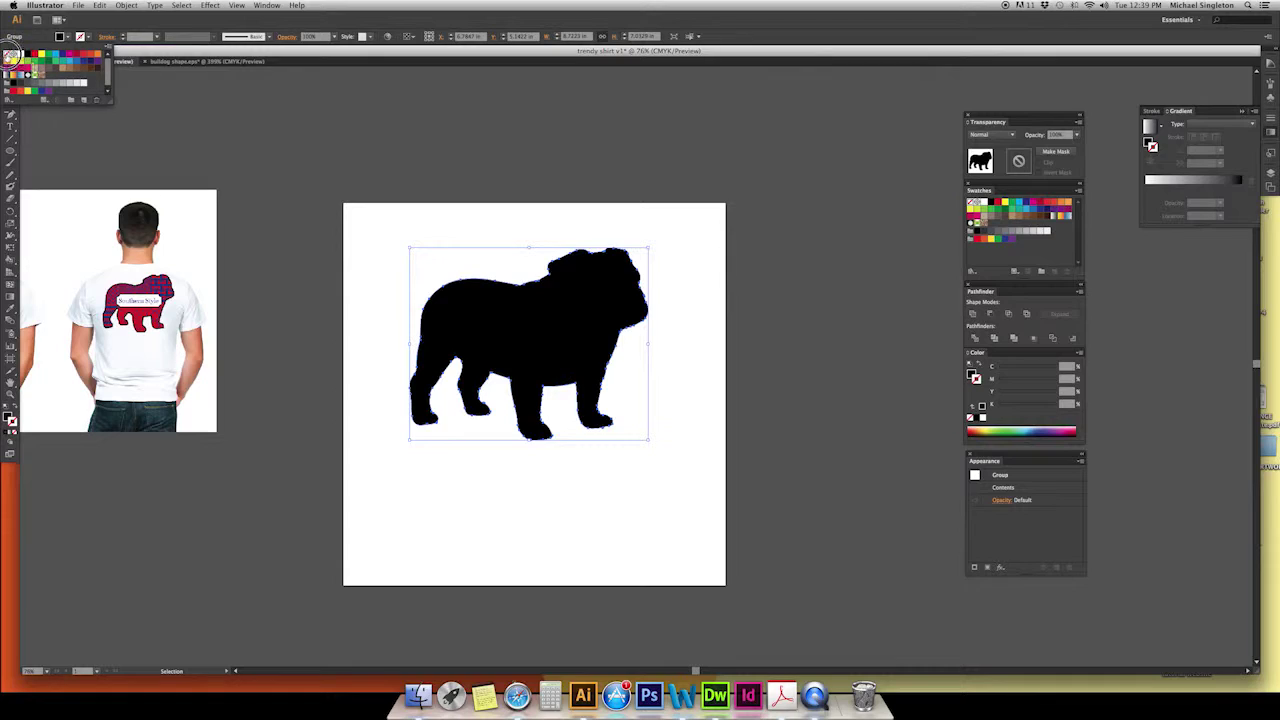
{"action": "left_click", "coordinate": [13, 56]}
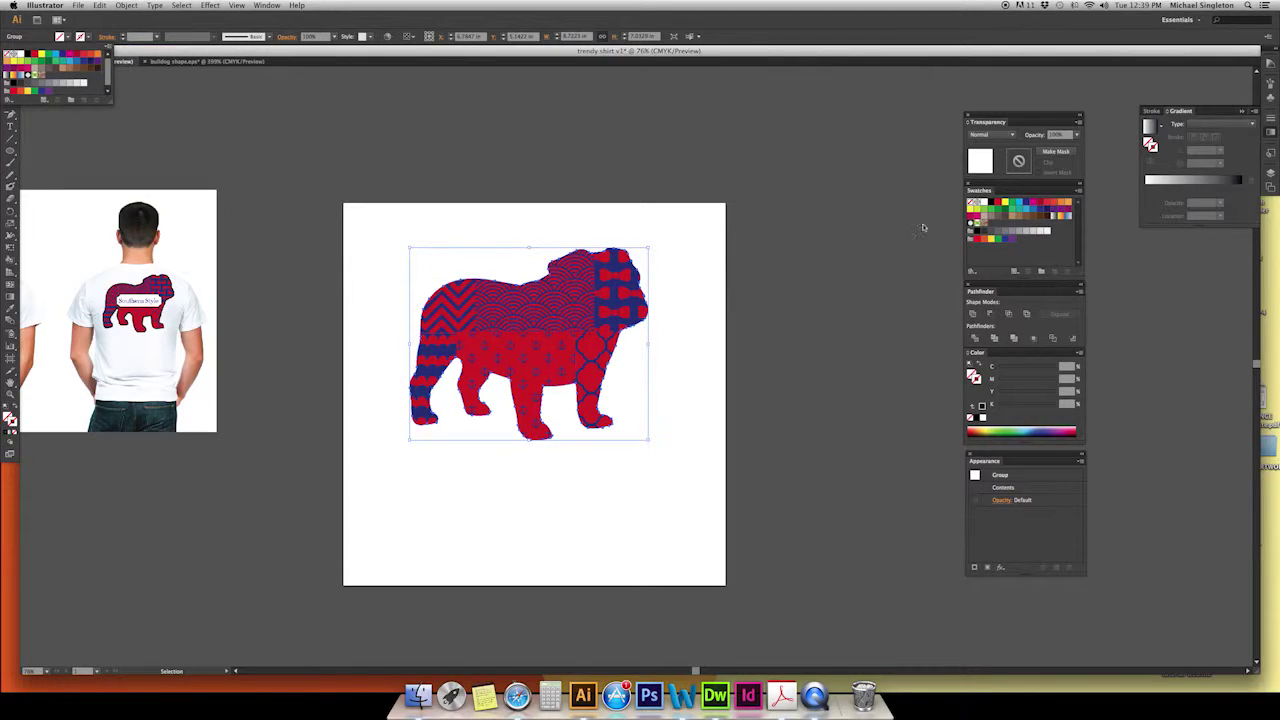
Step: Add a black 13 pt stroke to the unfilled bulldog group and move it below the fill in the appearance order
{"action": "left_click", "coordinate": [973, 569]}
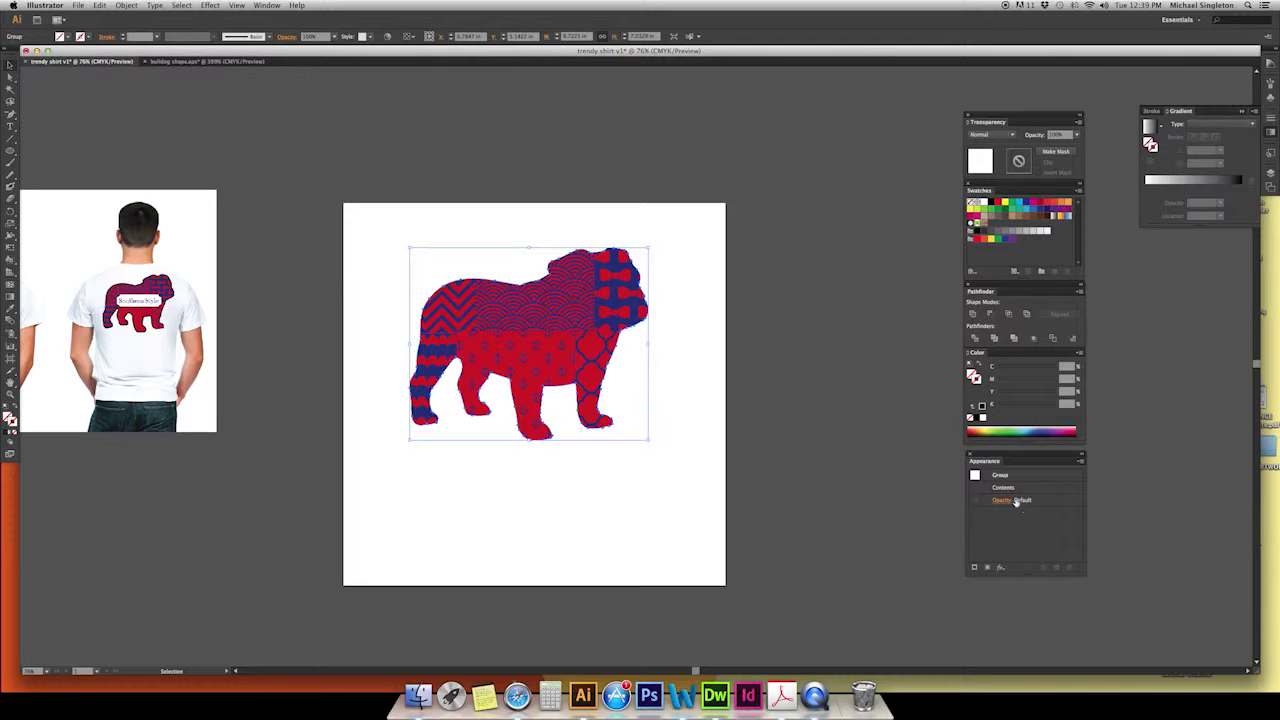
{"action": "left_click", "coordinate": [975, 568]}
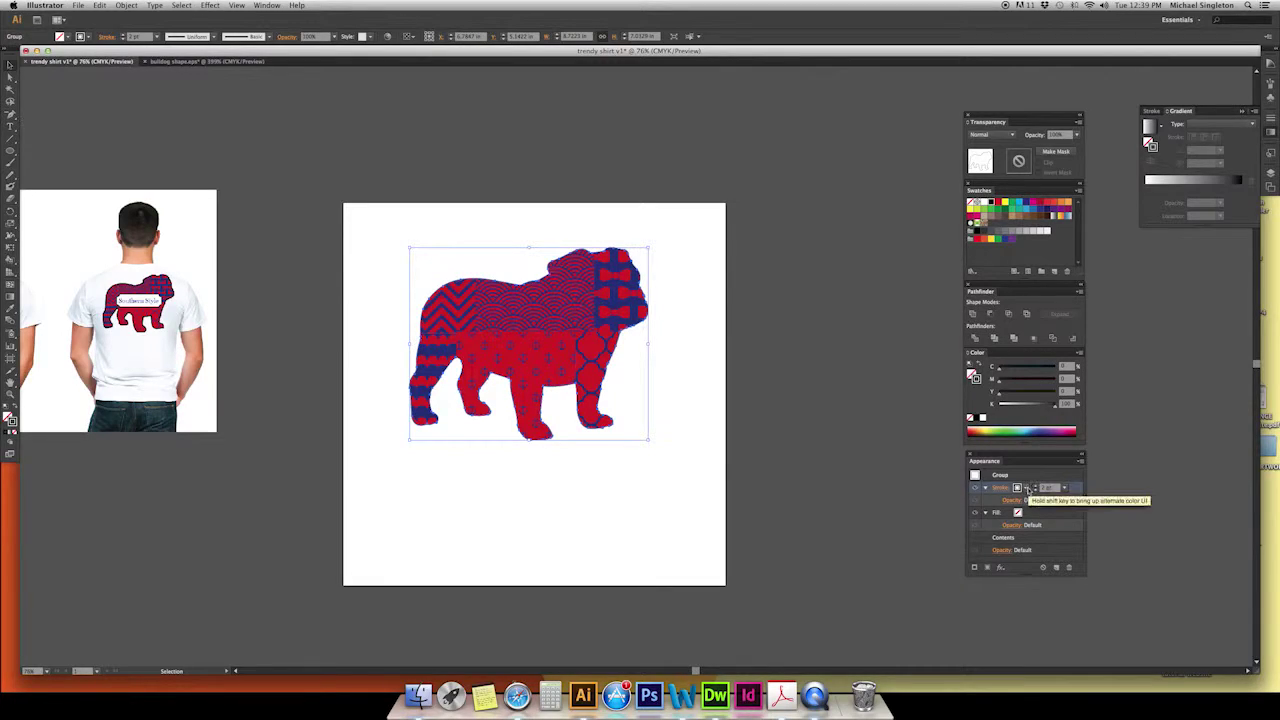
{"action": "left_click", "coordinate": [985, 513]}
{"action": "left_click", "coordinate": [985, 488]}
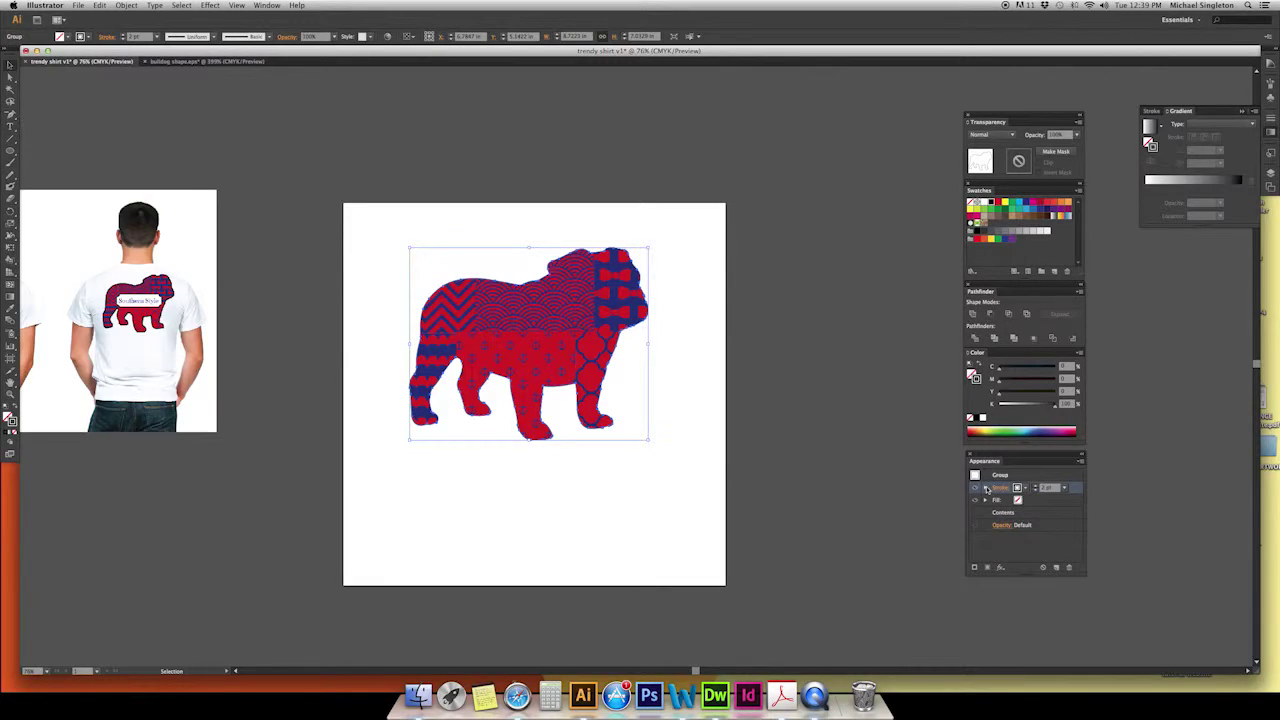
{"action": "left_click", "coordinate": [1036, 488]}
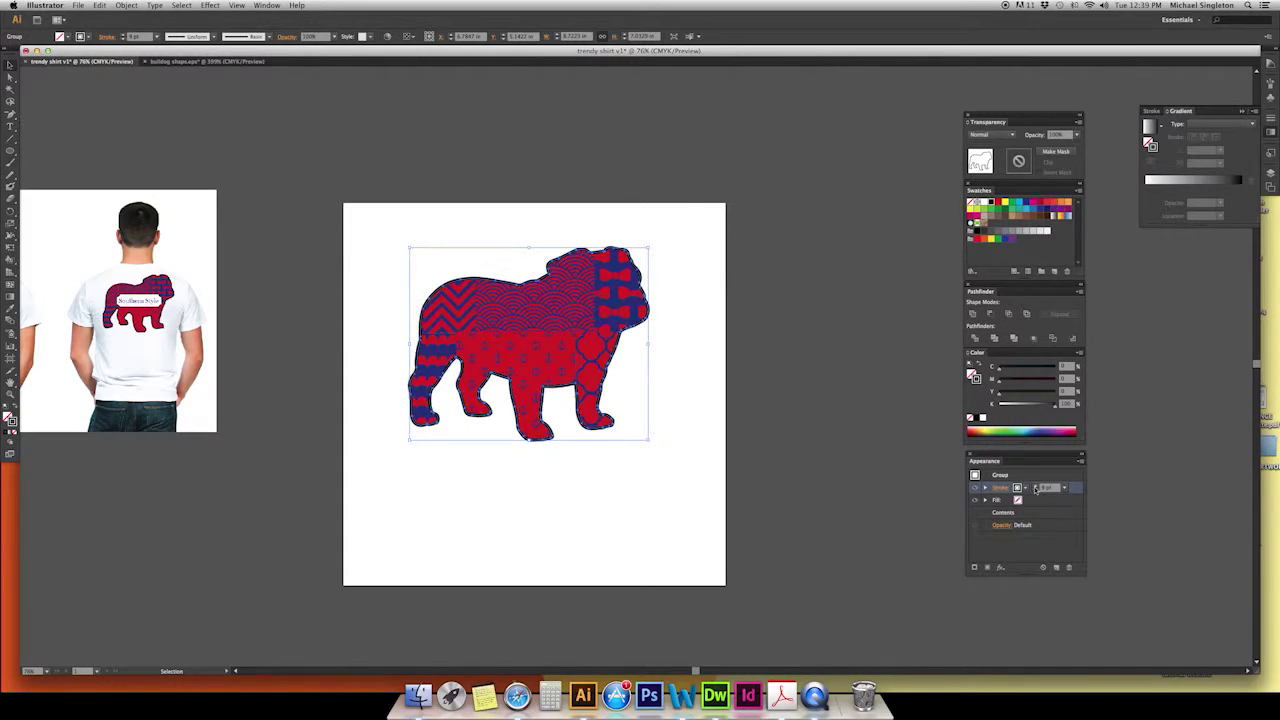
{"action": "left_click", "coordinate": [1036, 488]}
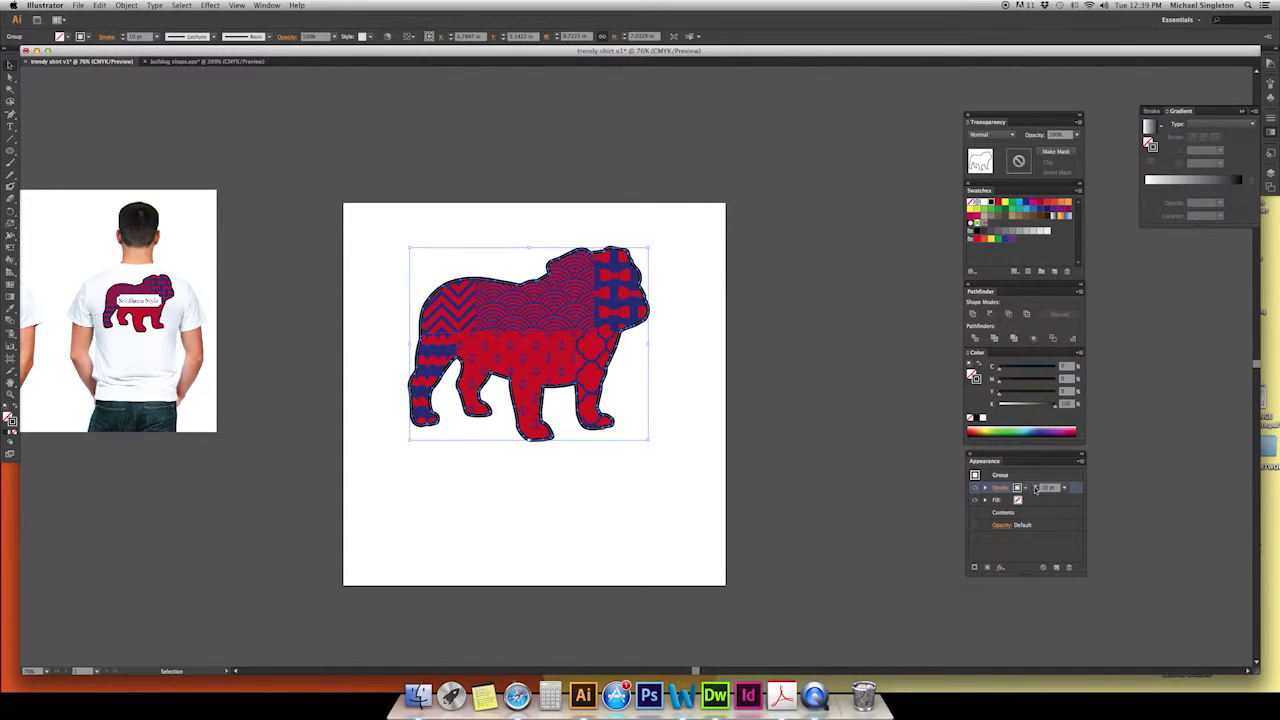
{"action": "left_click", "coordinate": [1036, 488]}
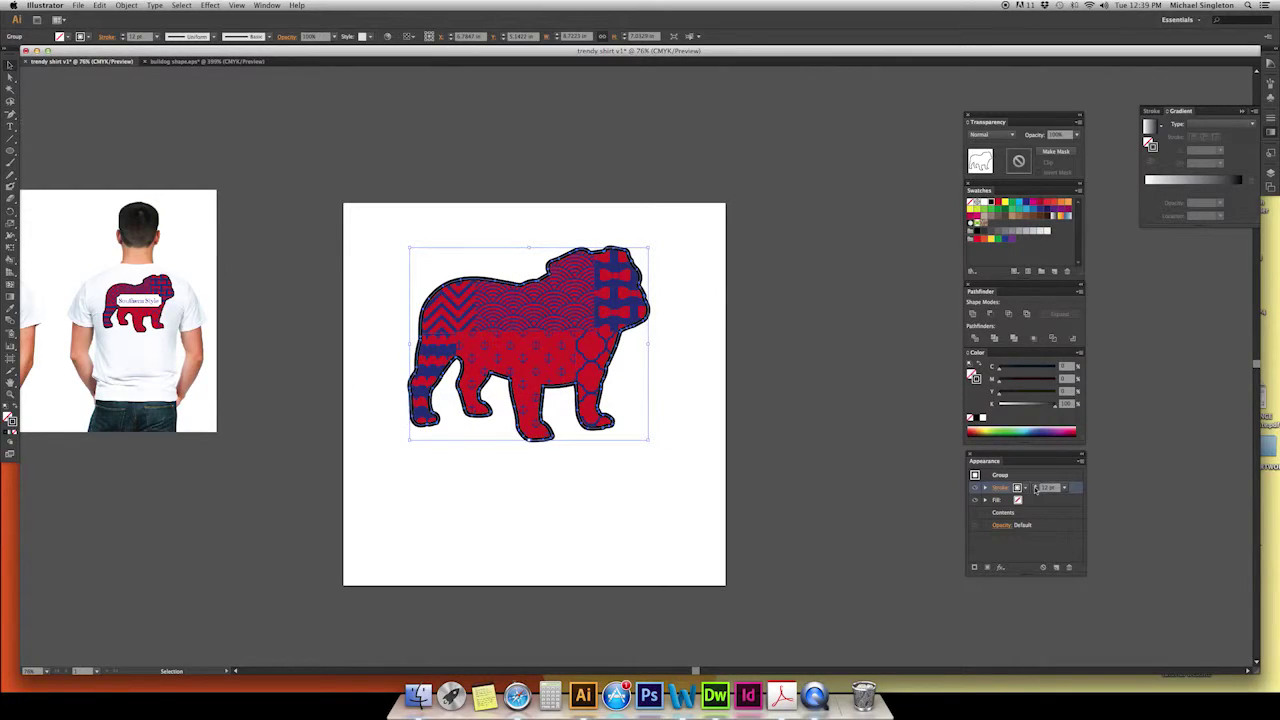
{"action": "left_click", "coordinate": [1073, 509]}
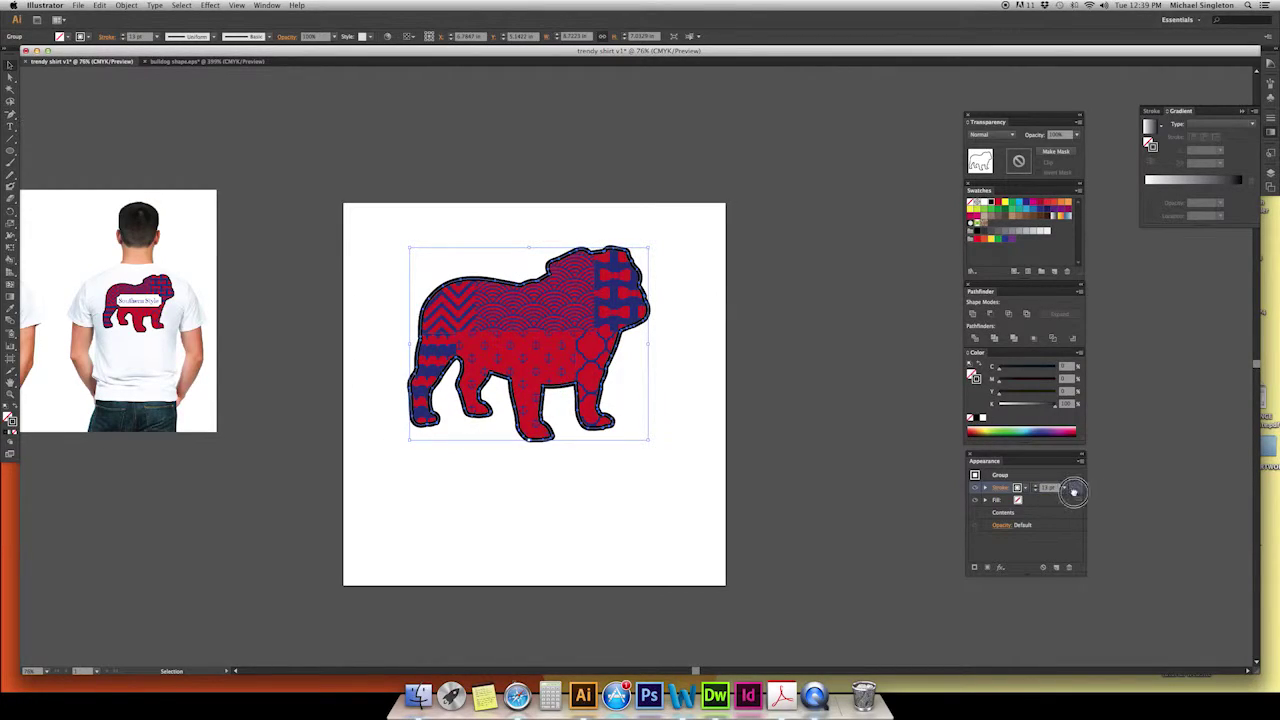
{"action": "left_click_drag", "start_coordinate": [1073, 509], "coordinate": [1073, 511]}
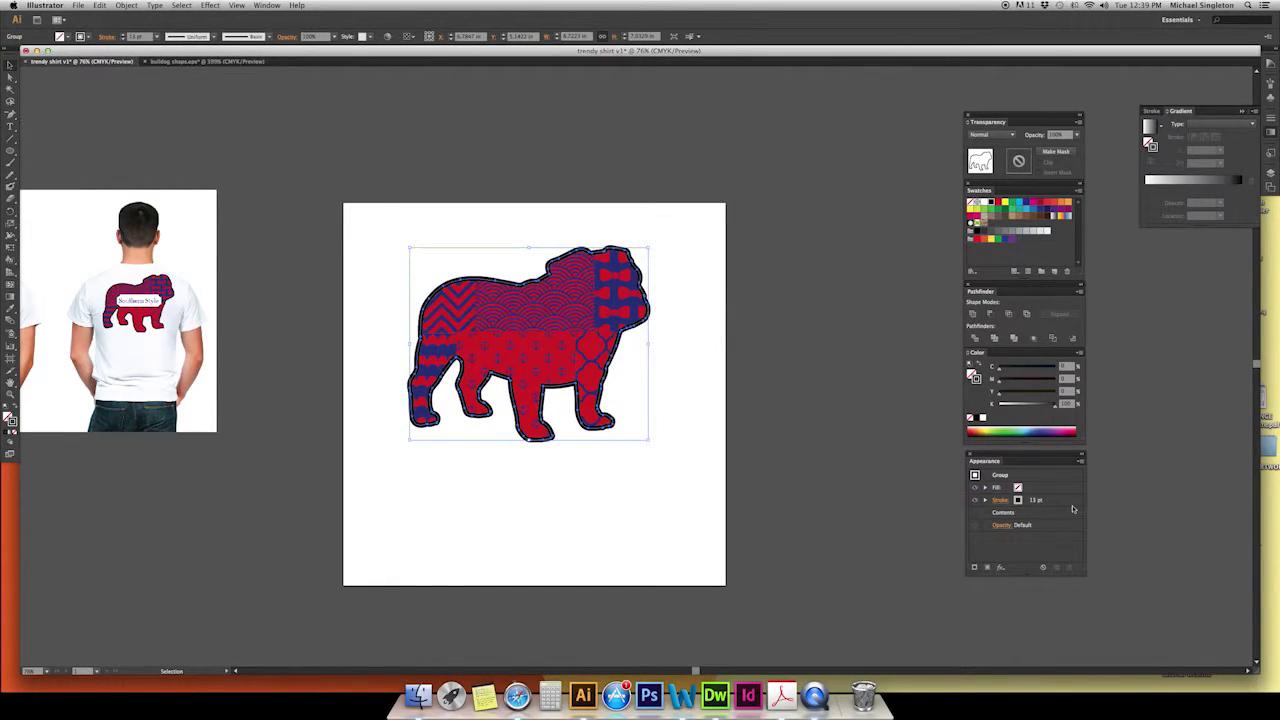
Step: Set the bulldog outline's stroke to 14 pt and send the outline group to the back, behind the patterns
{"action": "left_click", "coordinate": [1038, 499]}
{"action": "left_click", "coordinate": [1036, 499]}
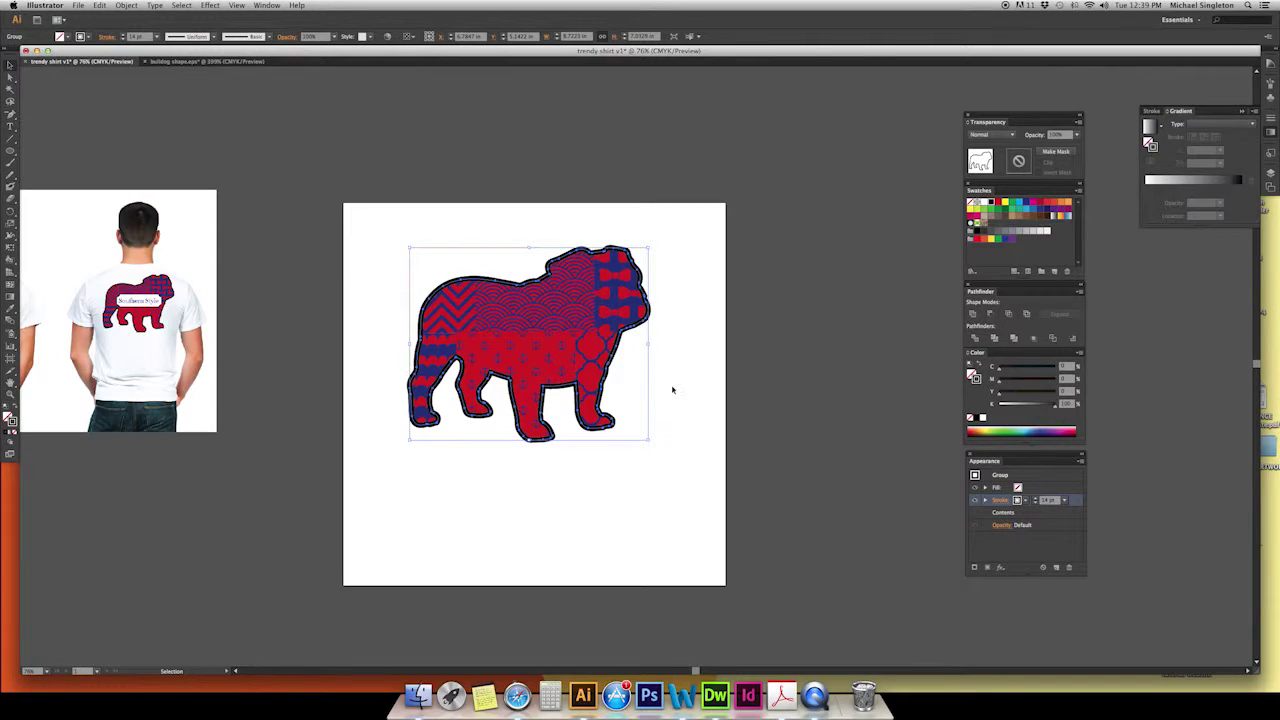
{"action": "right_click", "coordinate": [612, 357]}
{"action": "mouse_move", "coordinate": [660, 441]}
{"action": "left_click", "coordinate": [735, 469]}
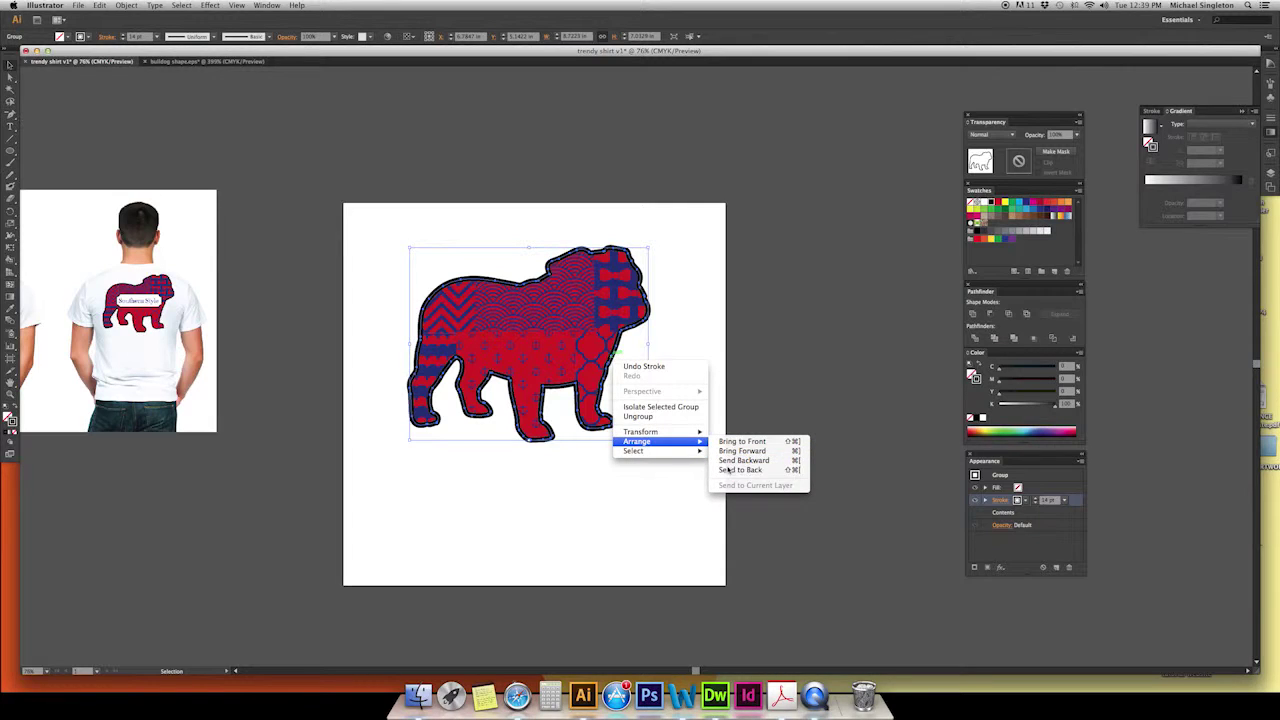
{"action": "left_click", "coordinate": [727, 467]}
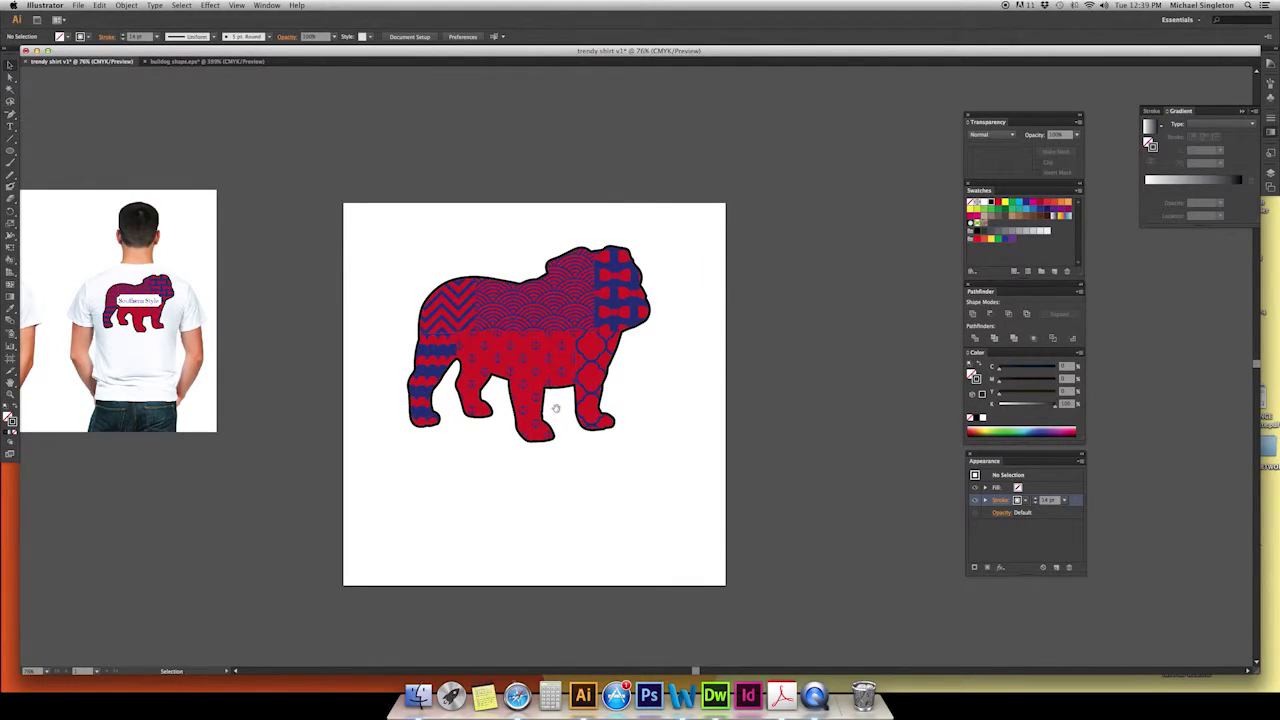
Step: Move the final product reference image close beside the artboard and deselect it
{"action": "scroll", "coordinate": [555, 410], "scroll_direction": "left", "scroll_amount": 4}
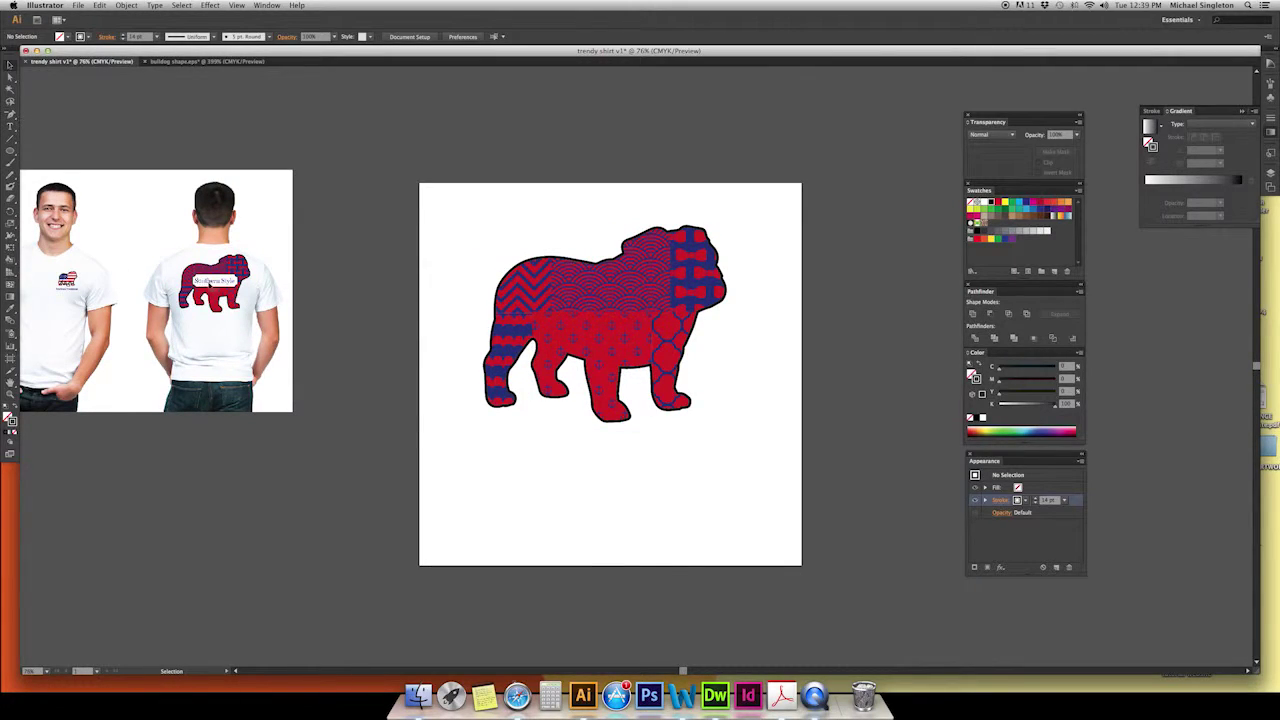
{"action": "left_click_drag", "start_coordinate": [245, 314], "coordinate": [385, 350]}
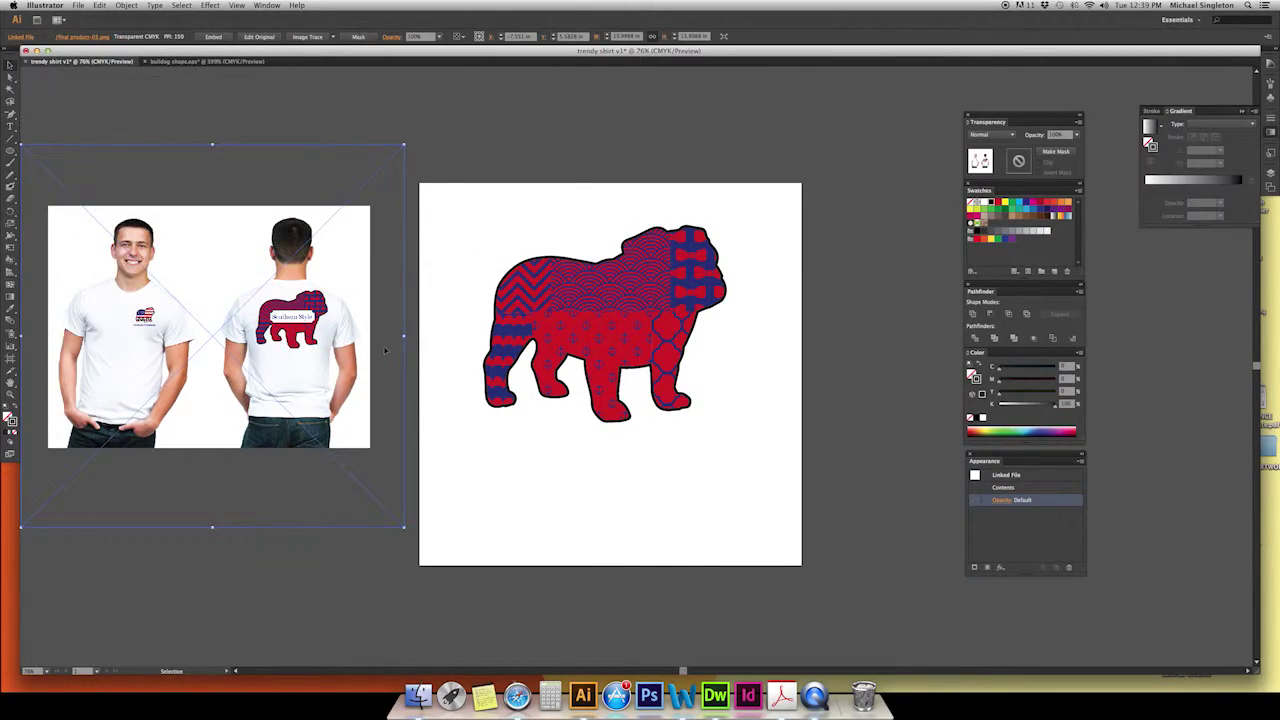
{"action": "left_click", "coordinate": [506, 477]}
Step: Draw a wide rectangle about 8.2 by 3.1 in in the empty area below the bulldog
{"action": "key", "text": "m"}
{"action": "mouse_move", "coordinate": [503, 457]}
{"action": "left_mouse_down"}
{"action": "mouse_move", "coordinate": [548, 491]}
{"action": "mouse_move", "coordinate": [728, 541]}
{"action": "left_mouse_up"}
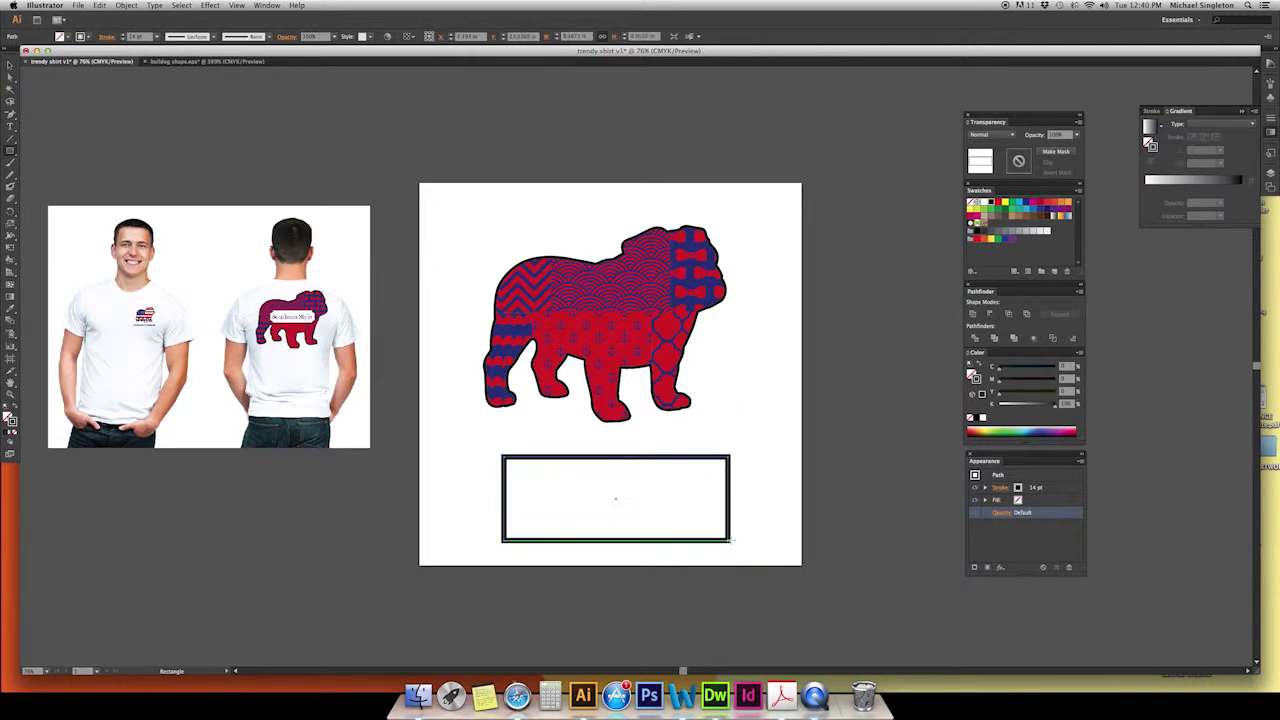
{"action": "key", "text": "v"}
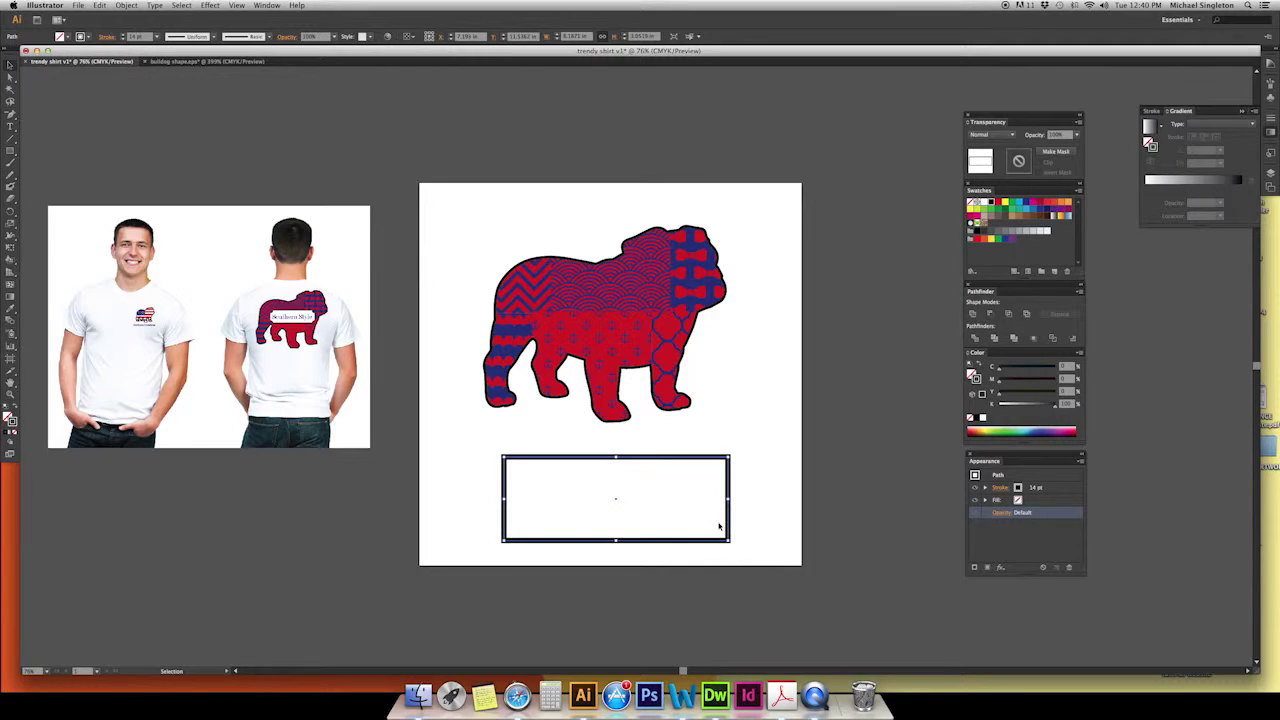
Step: Give the rectangle a solid black fill with no stroke and deselect it
{"action": "left_click", "coordinate": [156, 37]}
{"action": "left_click", "coordinate": [165, 47]}
{"action": "key", "text": "slash"}
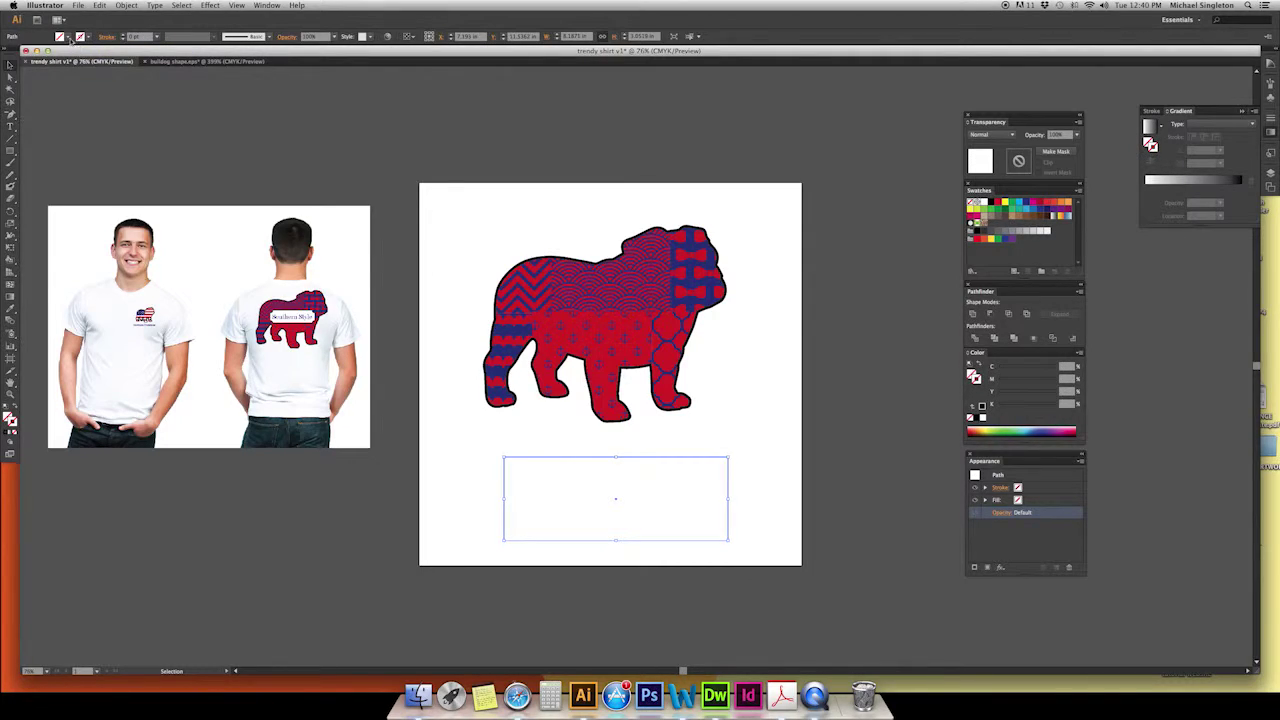
{"action": "left_click", "coordinate": [68, 38]}
{"action": "left_click", "coordinate": [999, 257]}
{"action": "left_click", "coordinate": [991, 205]}
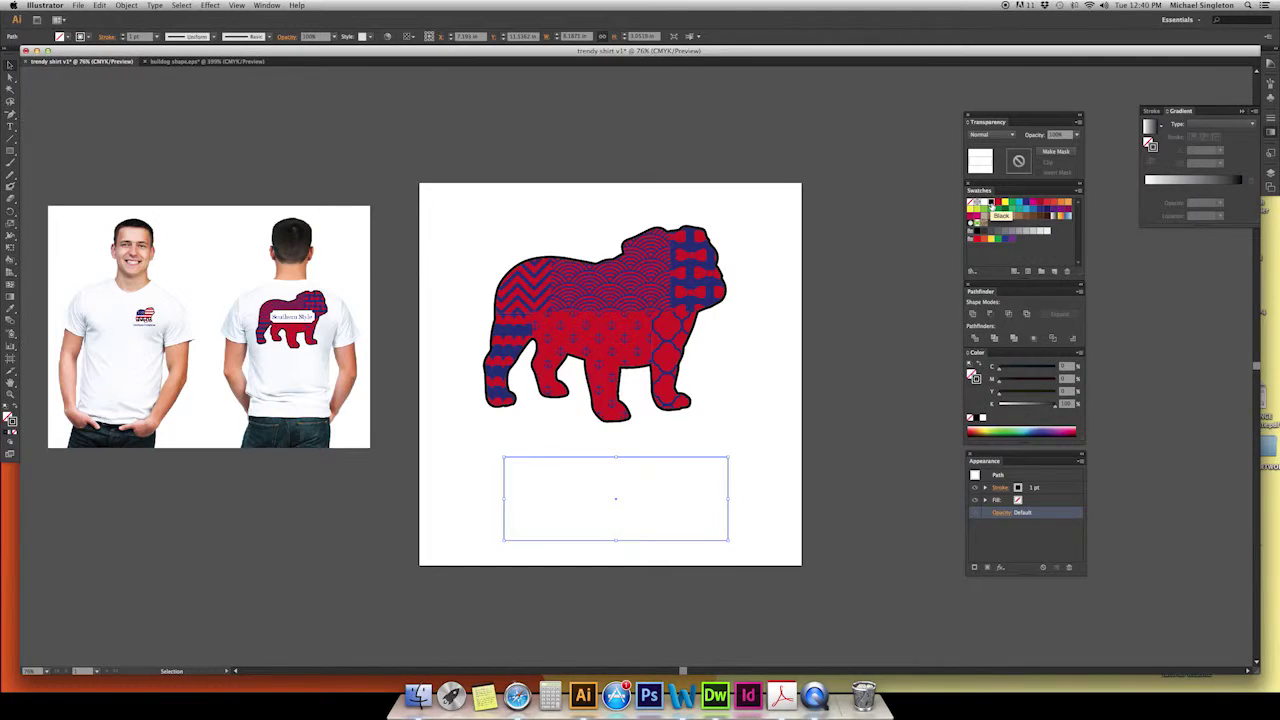
{"action": "left_click", "coordinate": [8, 418]}
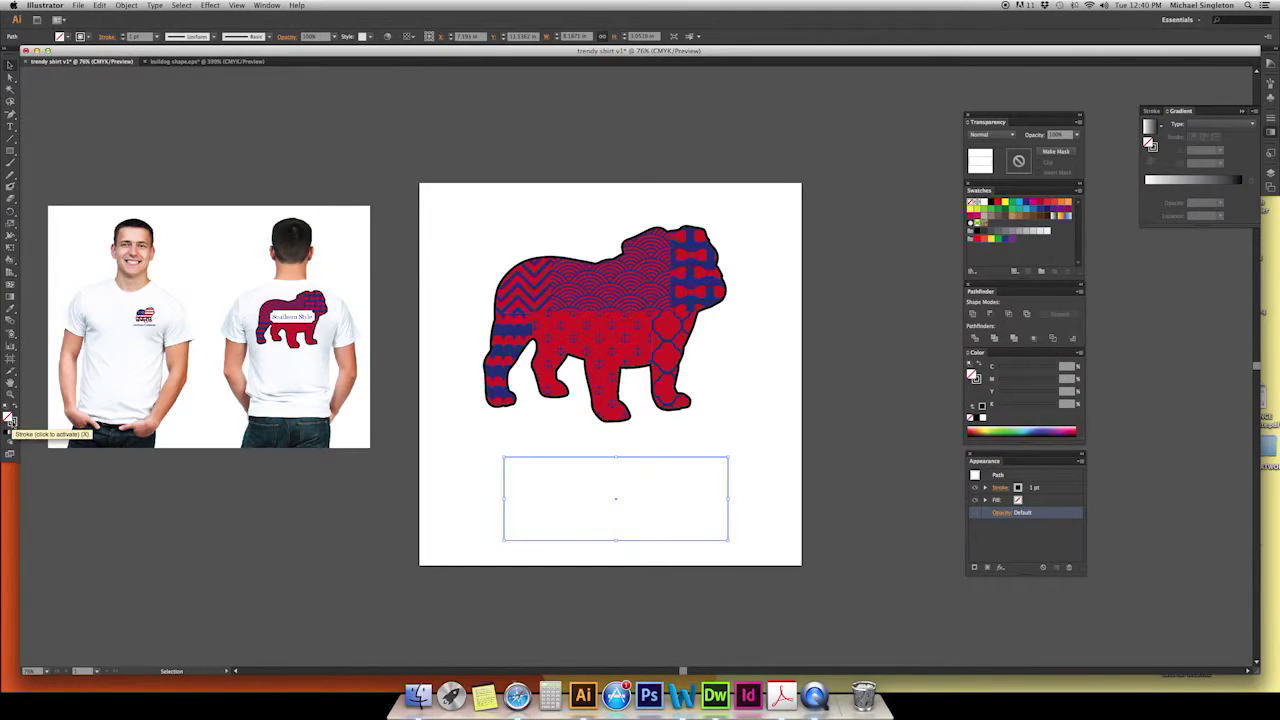
{"action": "left_click_drag", "start_coordinate": [8, 418], "coordinate": [6, 413]}
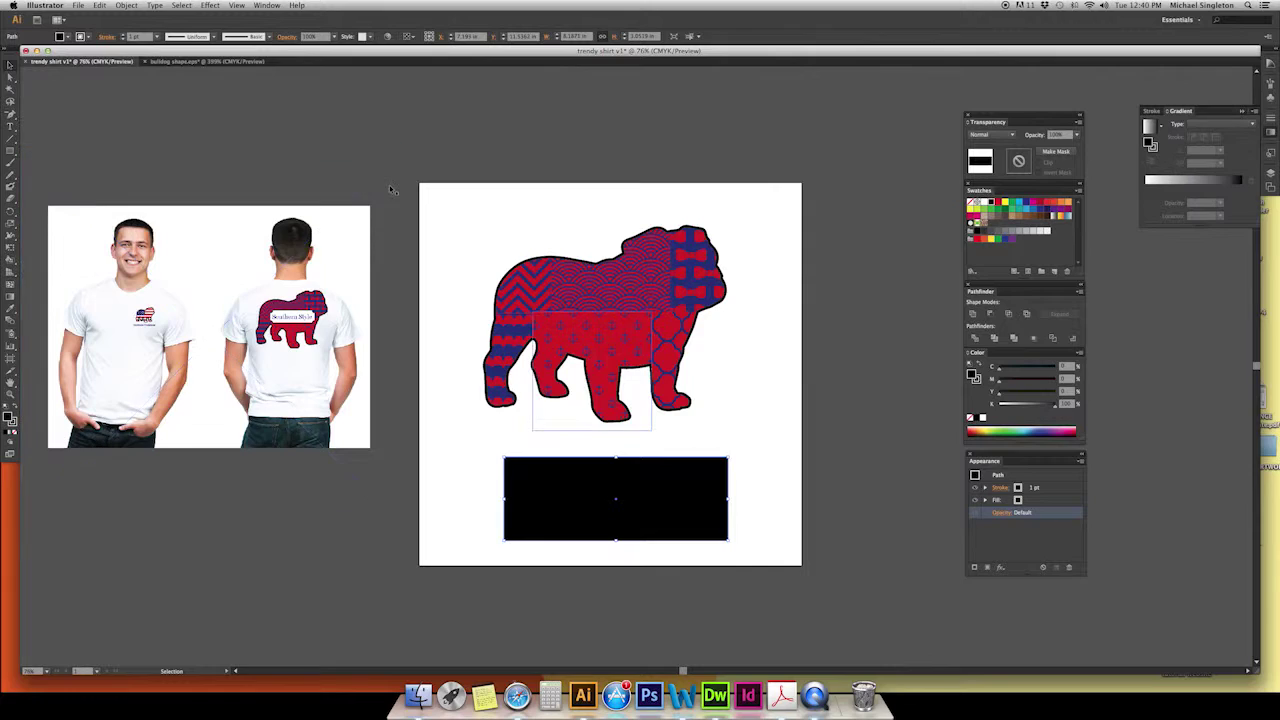
{"action": "key", "text": "slash"}
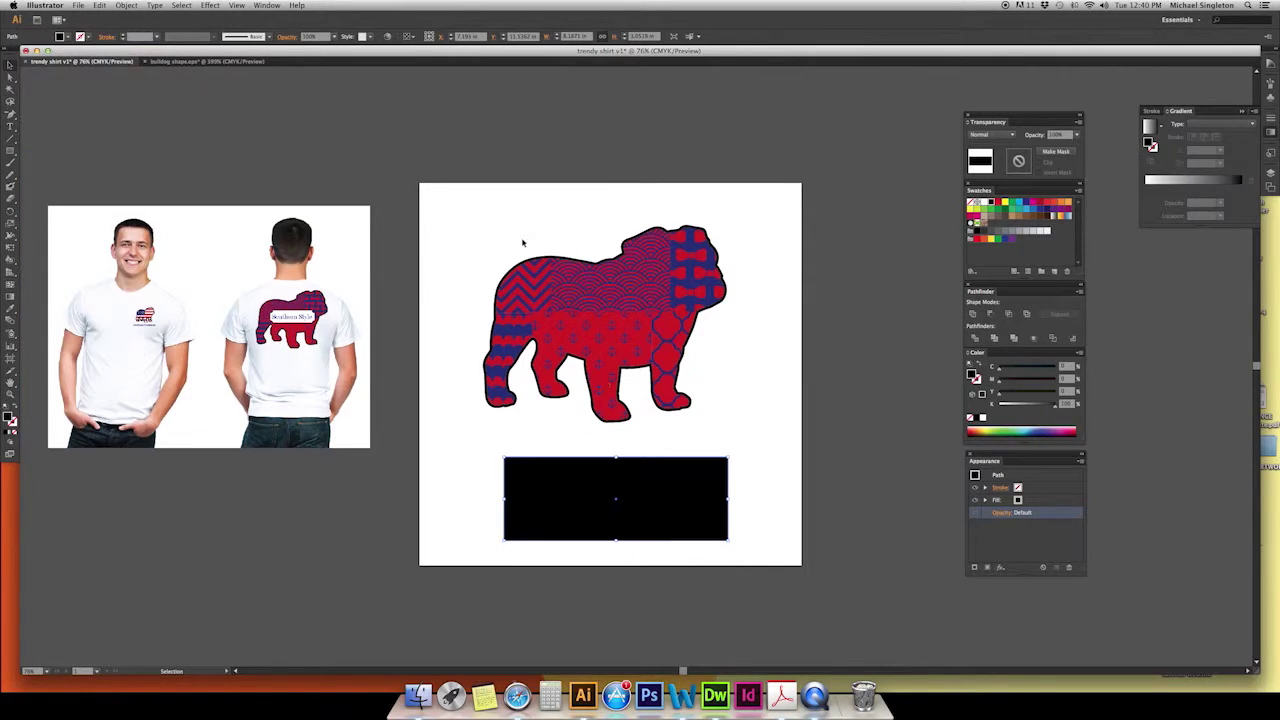
{"action": "left_click", "coordinate": [777, 474]}
Step: Draw a black circle about 1.75 in across, centred on the rectangle's upper-right corner
{"action": "key", "text": "l"}
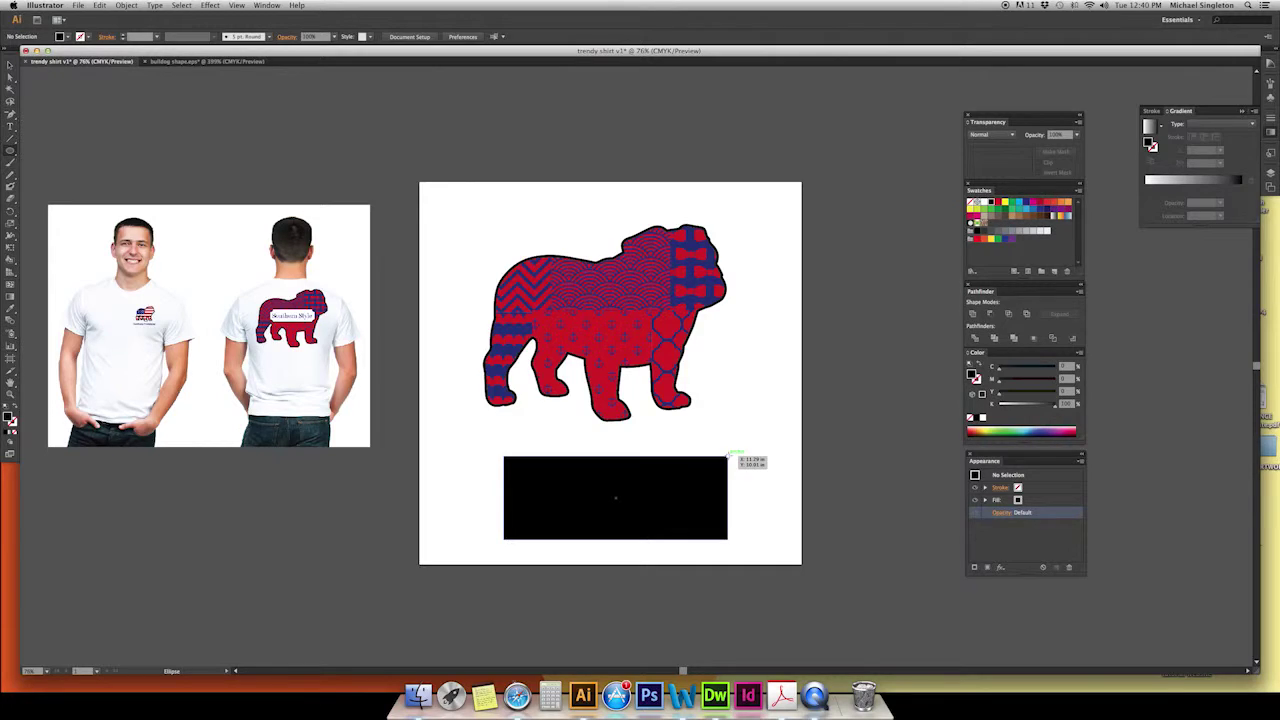
{"action": "left_click_drag", "start_coordinate": [727, 456], "coordinate": [754, 440]}
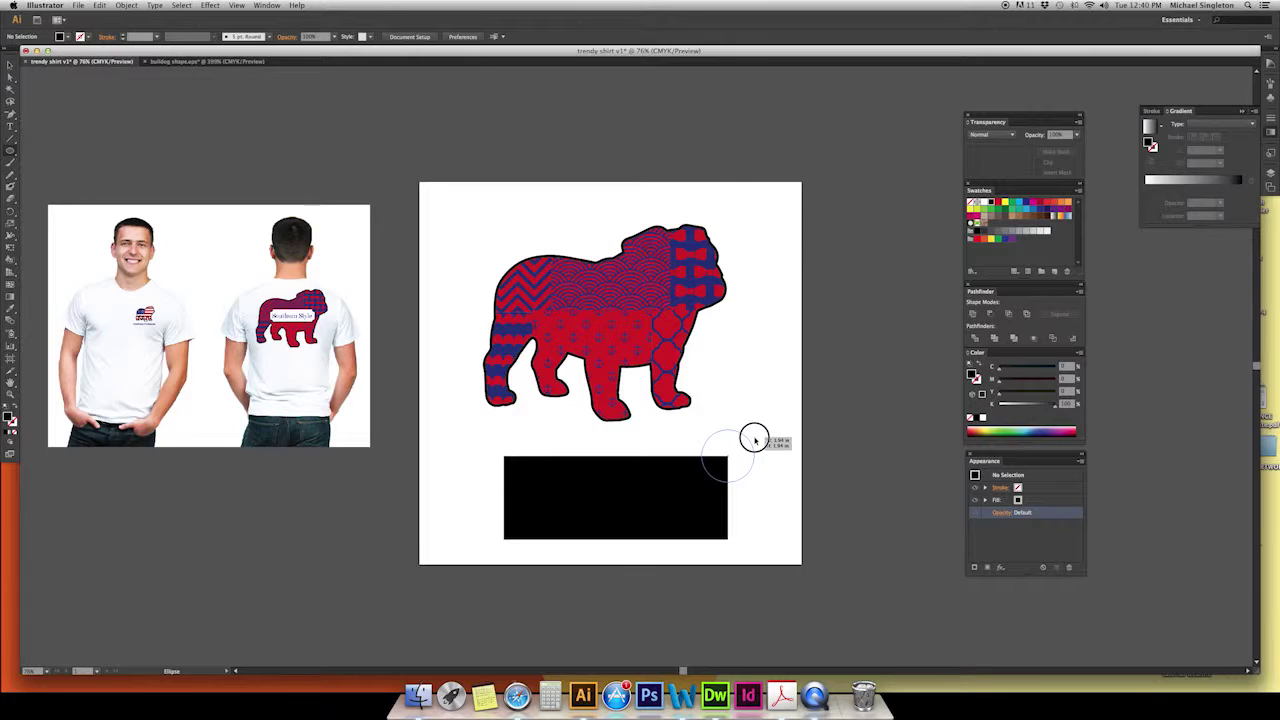
{"action": "left_click_drag", "start_coordinate": [754, 440], "coordinate": [752, 441]}
{"action": "key", "text": "v"}
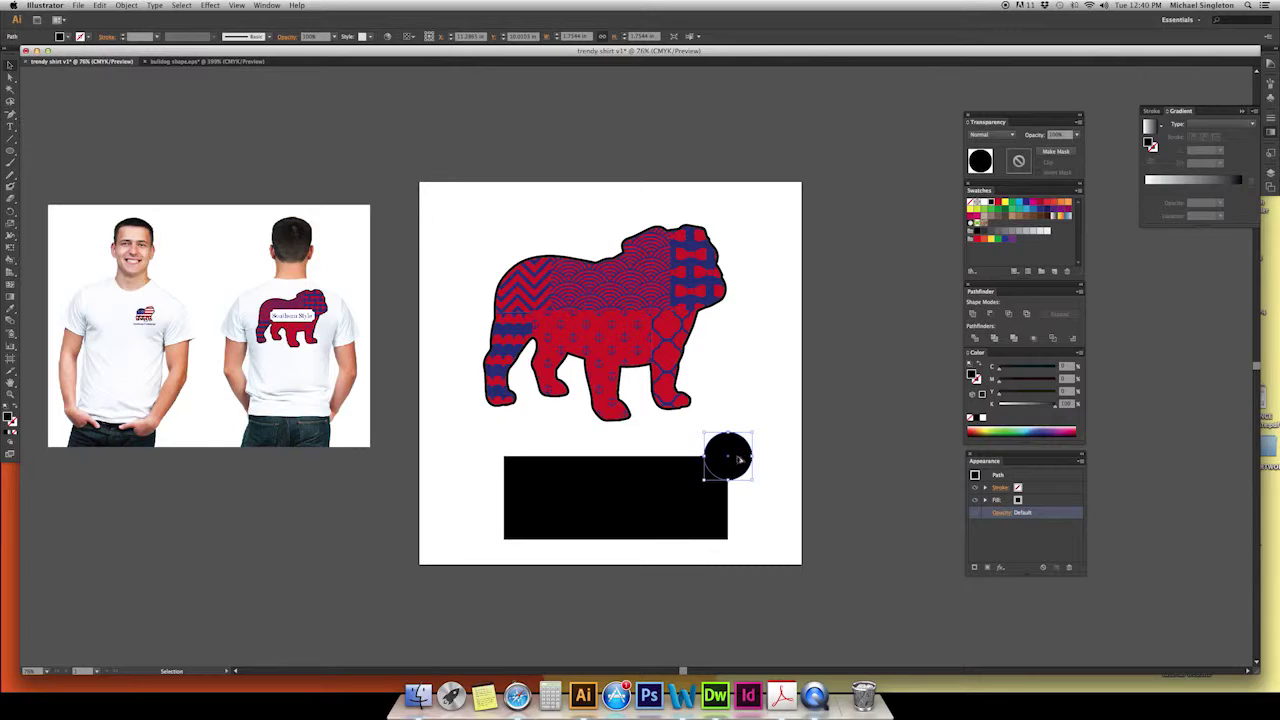
Step: Copy the circle onto the rectangle's other three corners, centring each copy on its corner
{"action": "left_click_drag", "start_coordinate": [738, 459], "coordinate": [513, 458]}
{"action": "key", "text": "super+equal"}
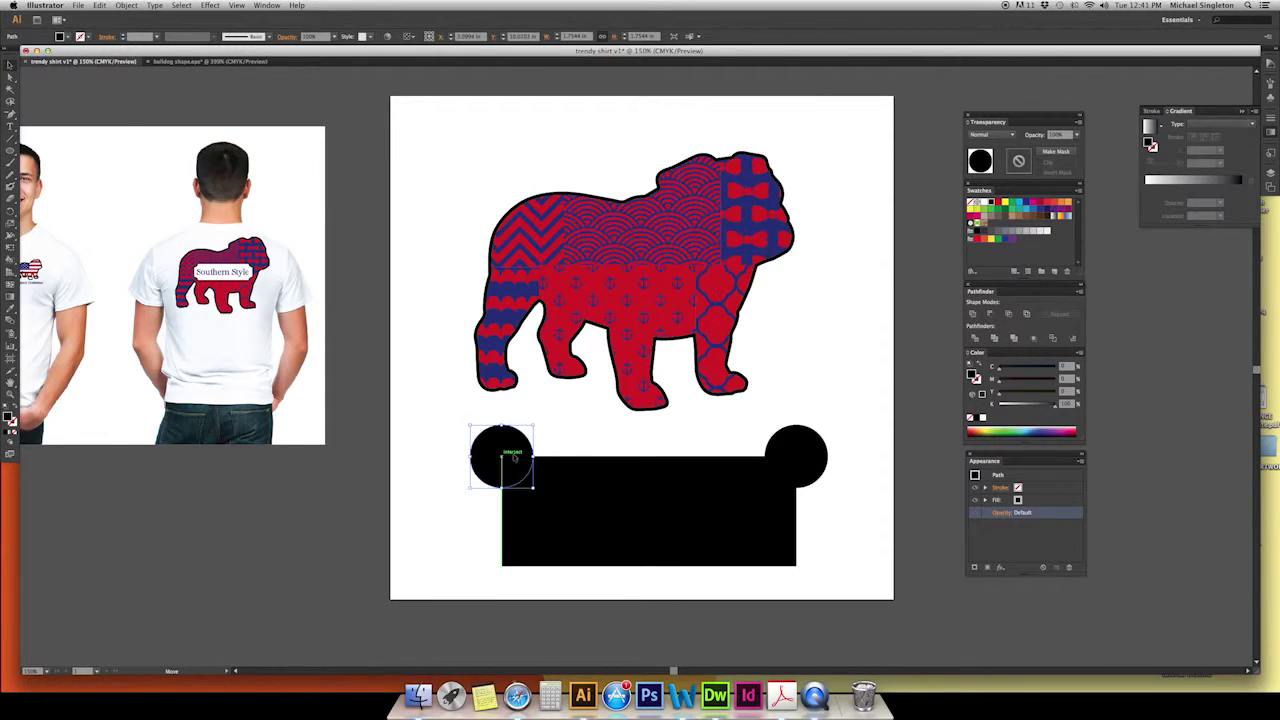
{"action": "key", "text": "super+equal"}
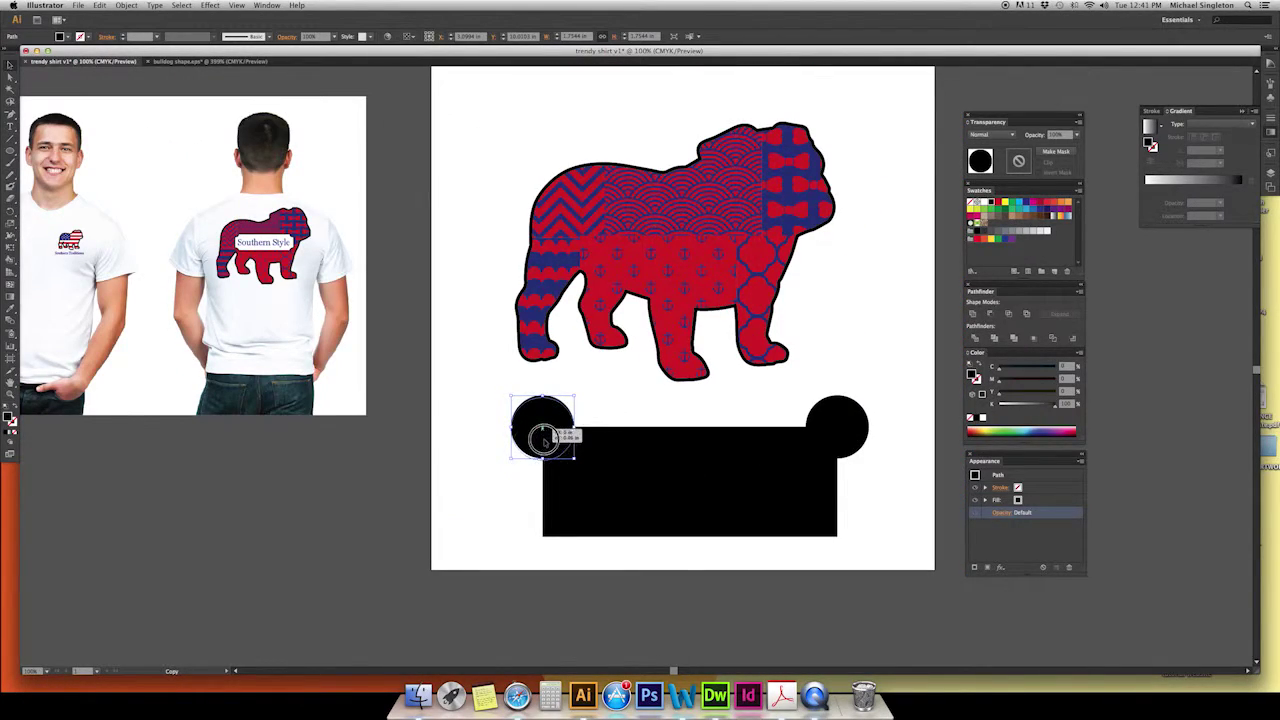
{"action": "left_click_drag", "start_coordinate": [543, 428], "coordinate": [832, 548]}
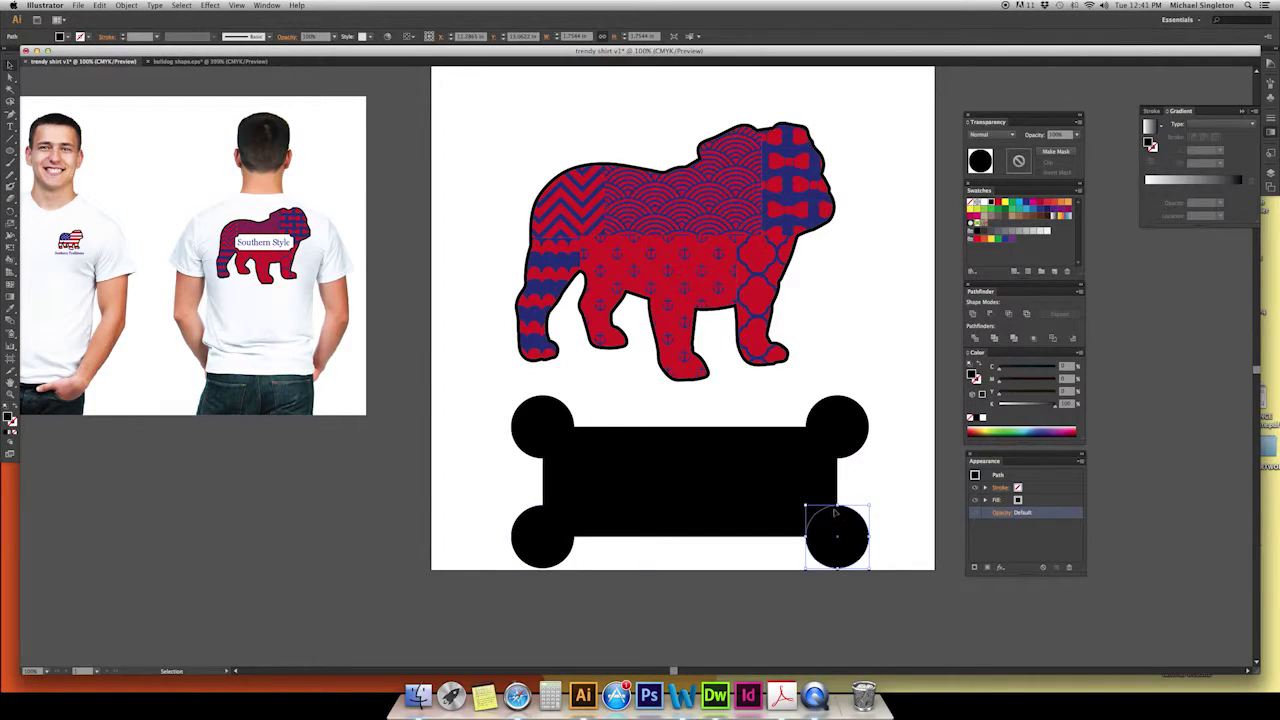
Step: Group the four corner circles and deselect the group
{"action": "left_click", "coordinate": [852, 436], "text": "shift"}
{"action": "left_click", "coordinate": [557, 420], "text": "shift"}
{"action": "left_click", "coordinate": [562, 540], "text": "shift"}
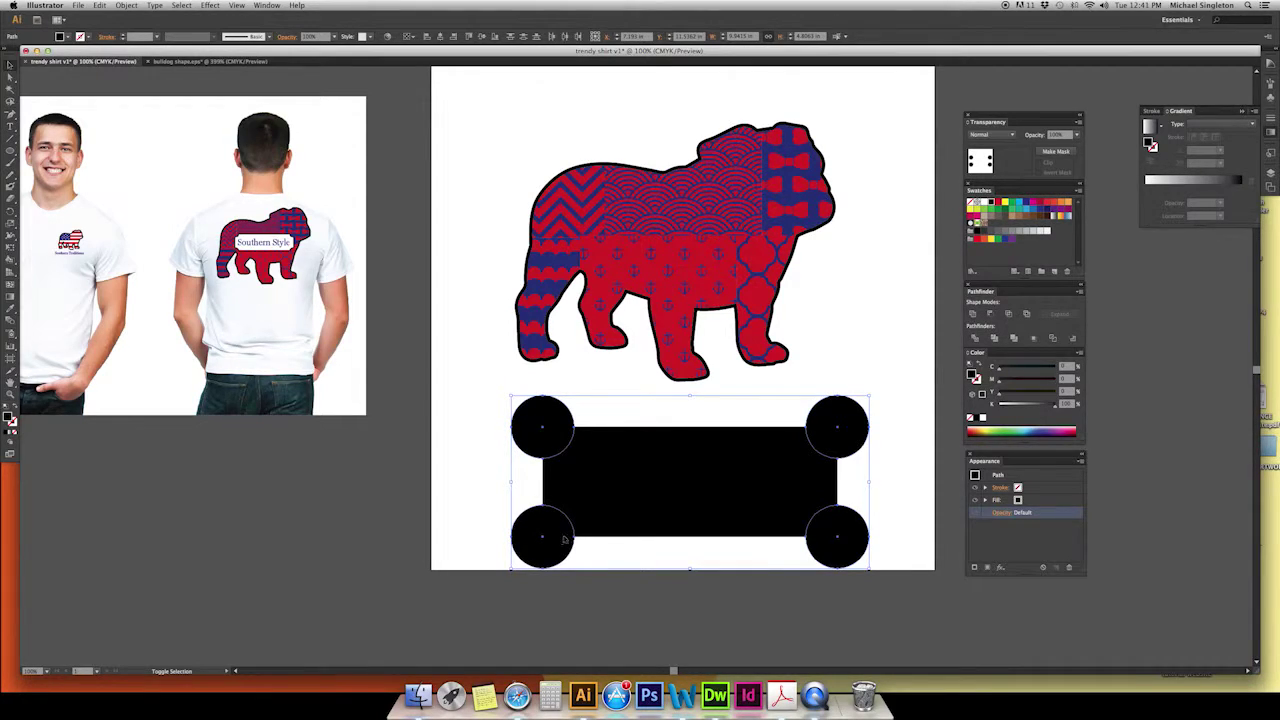
{"action": "key", "text": "super+g"}
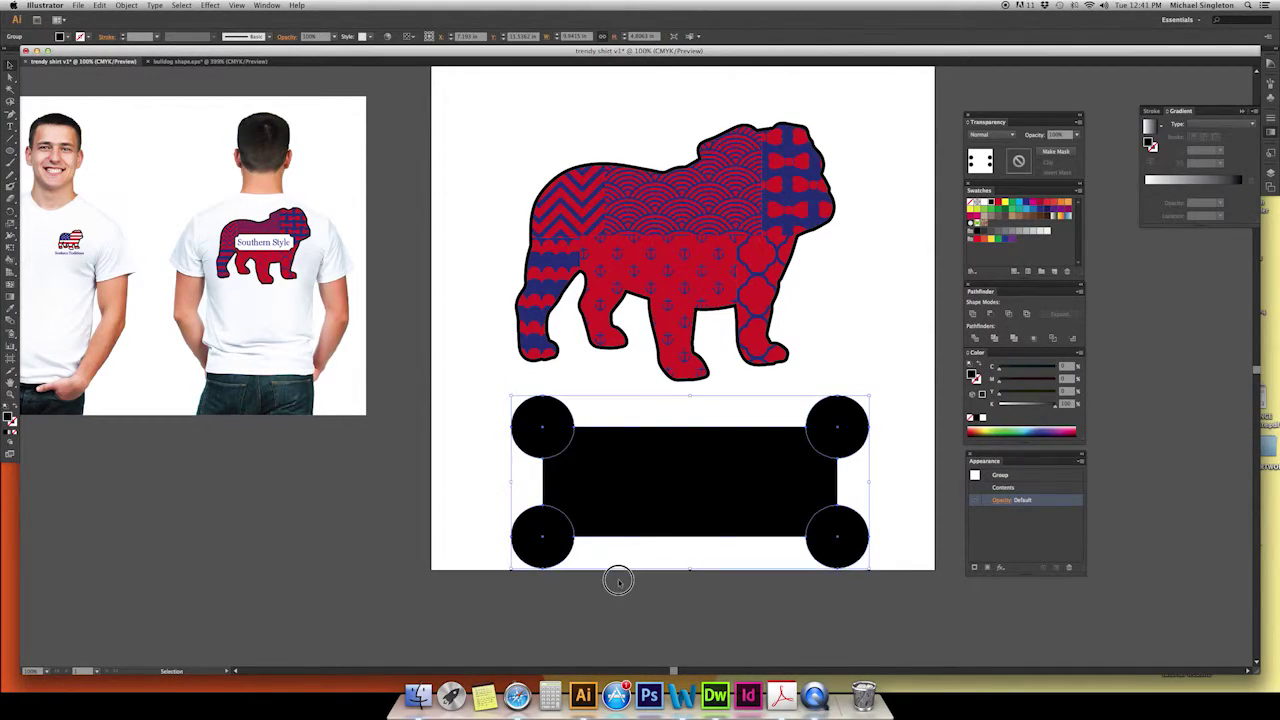
{"action": "left_click", "coordinate": [618, 581]}
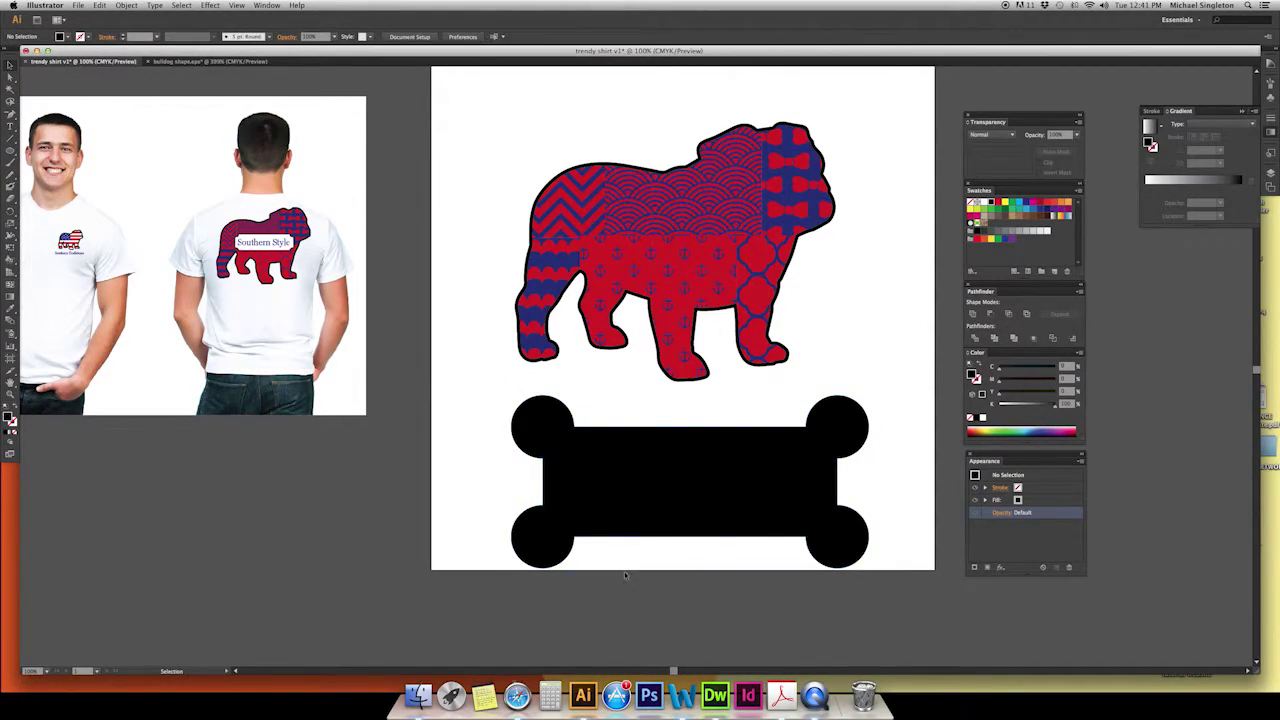
Step: Subtract the circle group from the rectangle with Minus Front to cut concave notches into its four corners
{"action": "left_click", "coordinate": [585, 514]}
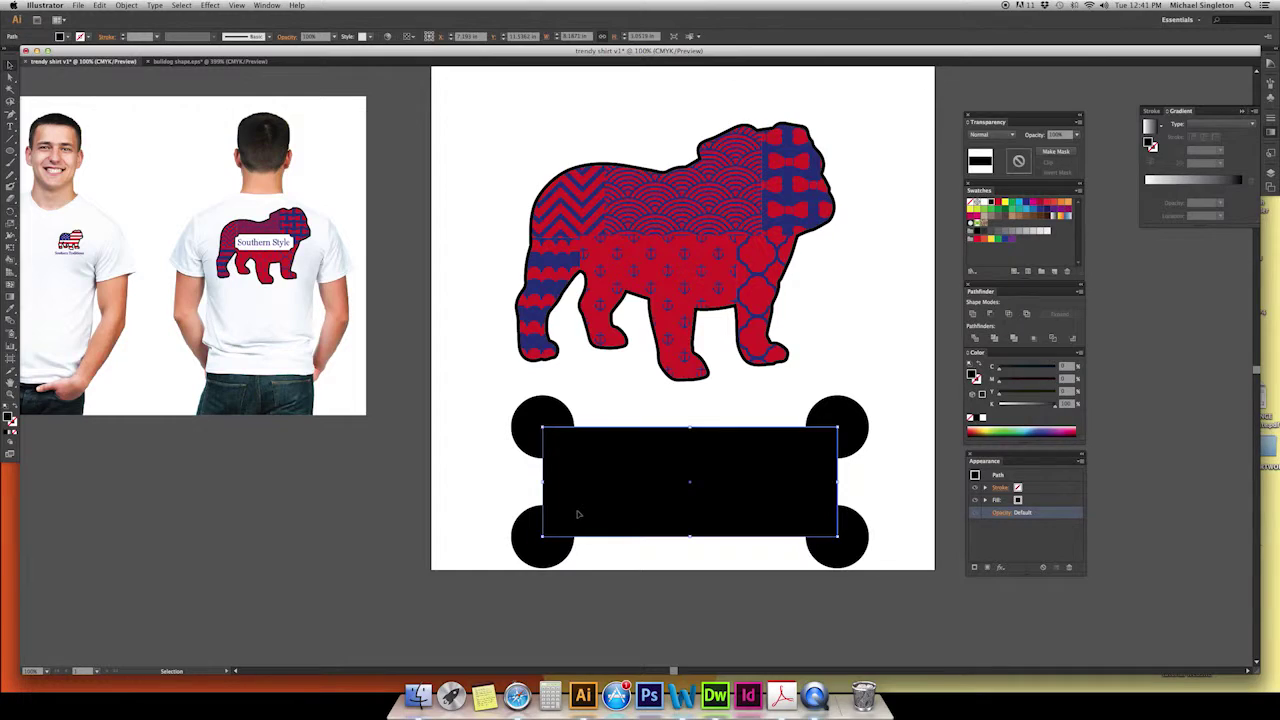
{"action": "left_click", "coordinate": [528, 433]}
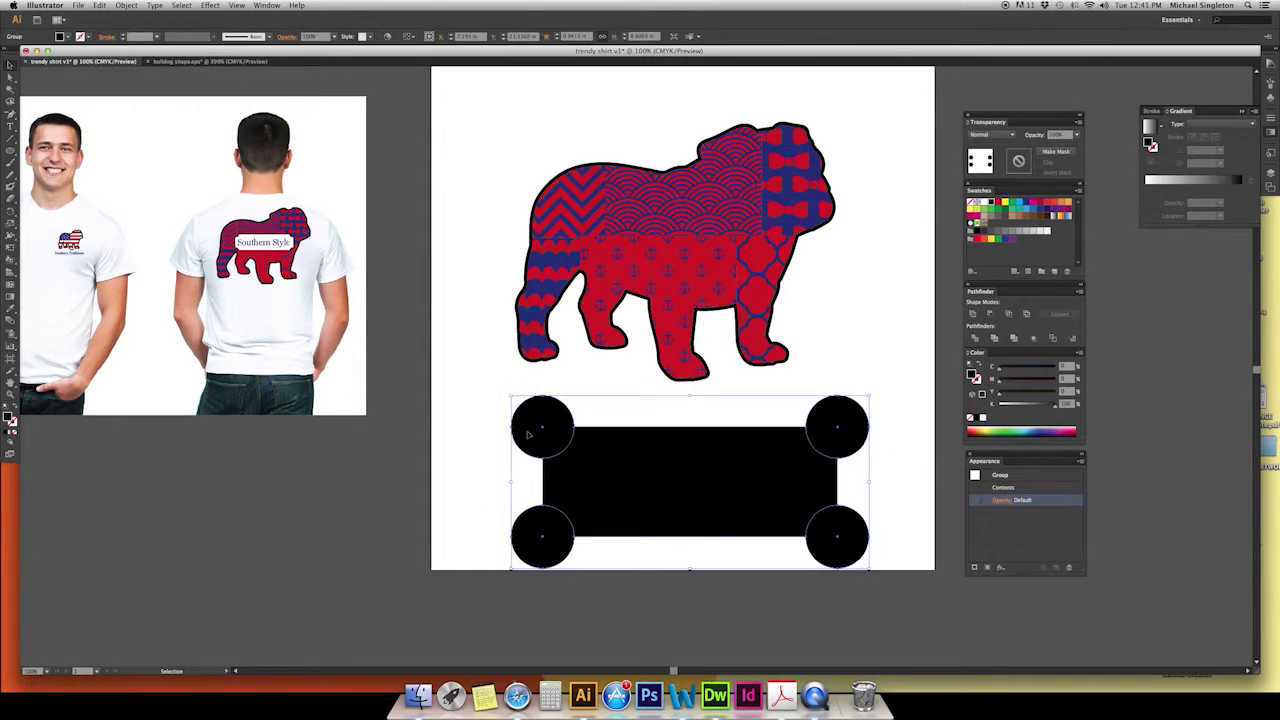
{"action": "left_click", "coordinate": [654, 498], "text": "shift"}
{"action": "scroll", "coordinate": [655, 500], "scroll_direction": "up", "scroll_amount": 1}
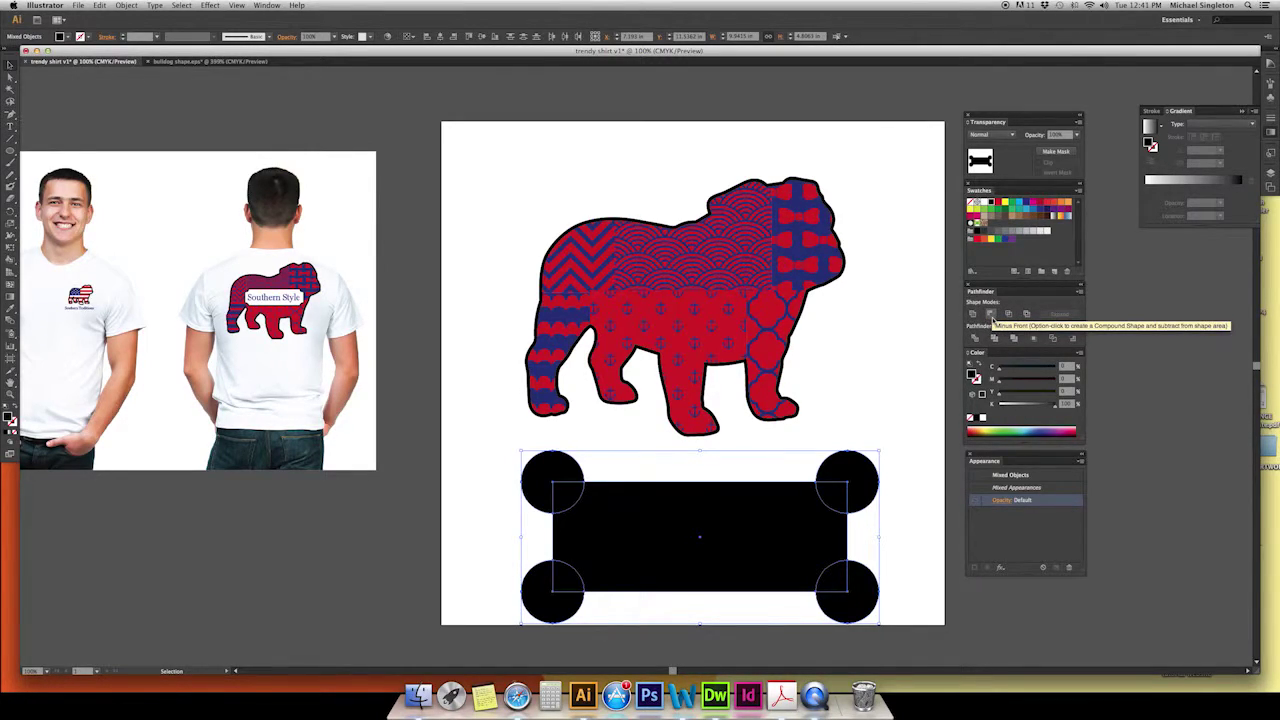
{"action": "left_click", "coordinate": [992, 318]}
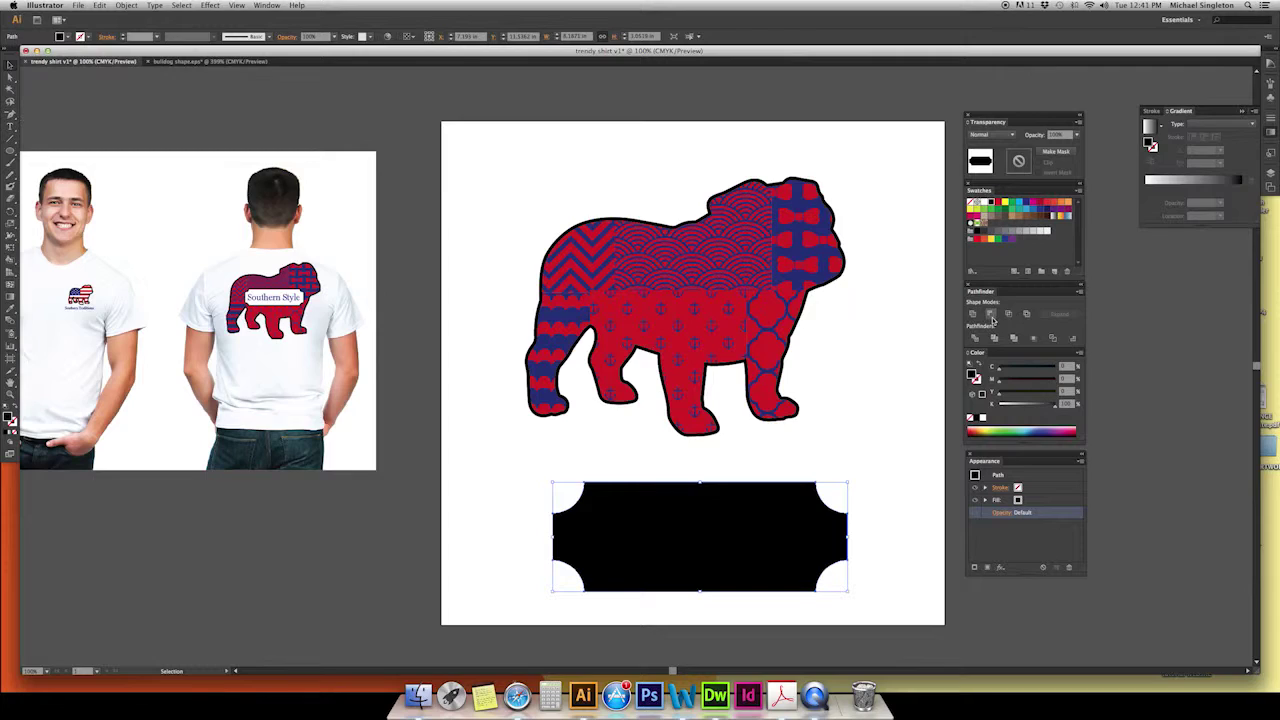
{"action": "left_click", "coordinate": [868, 508]}
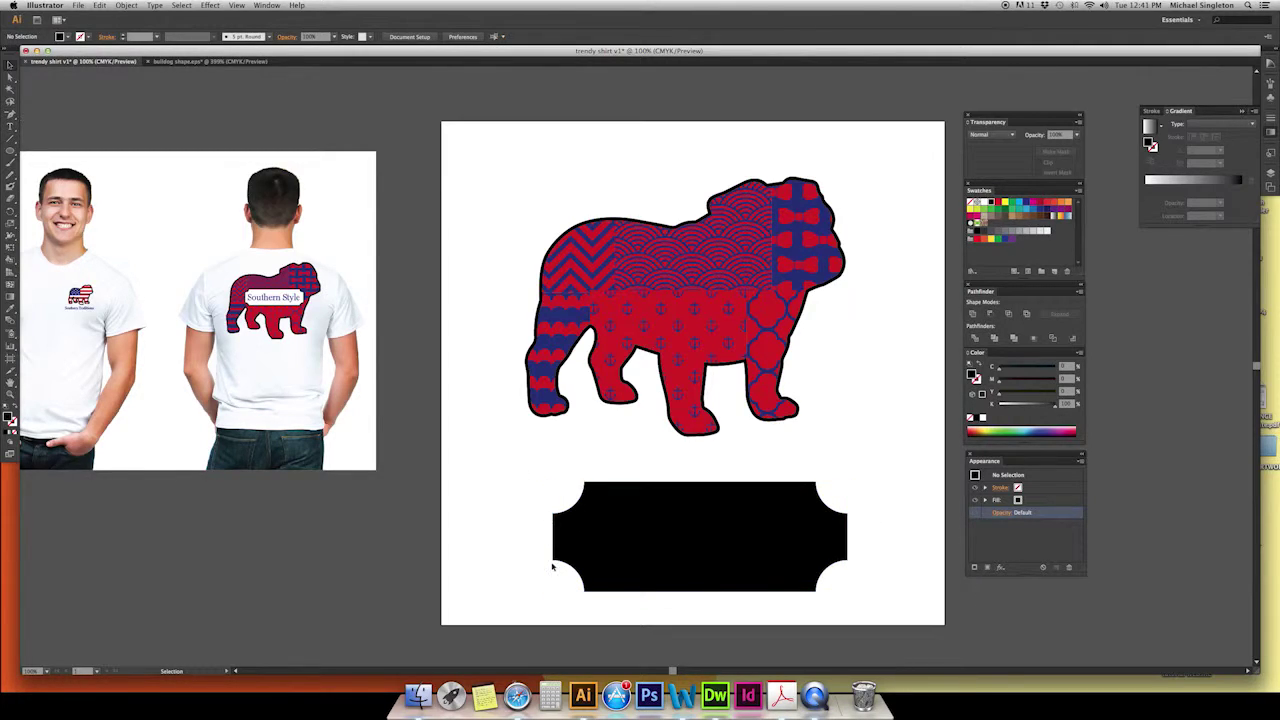
Step: Give the notched rectangle a white fill and a black 6 pt stroke
{"action": "left_click", "coordinate": [765, 525]}
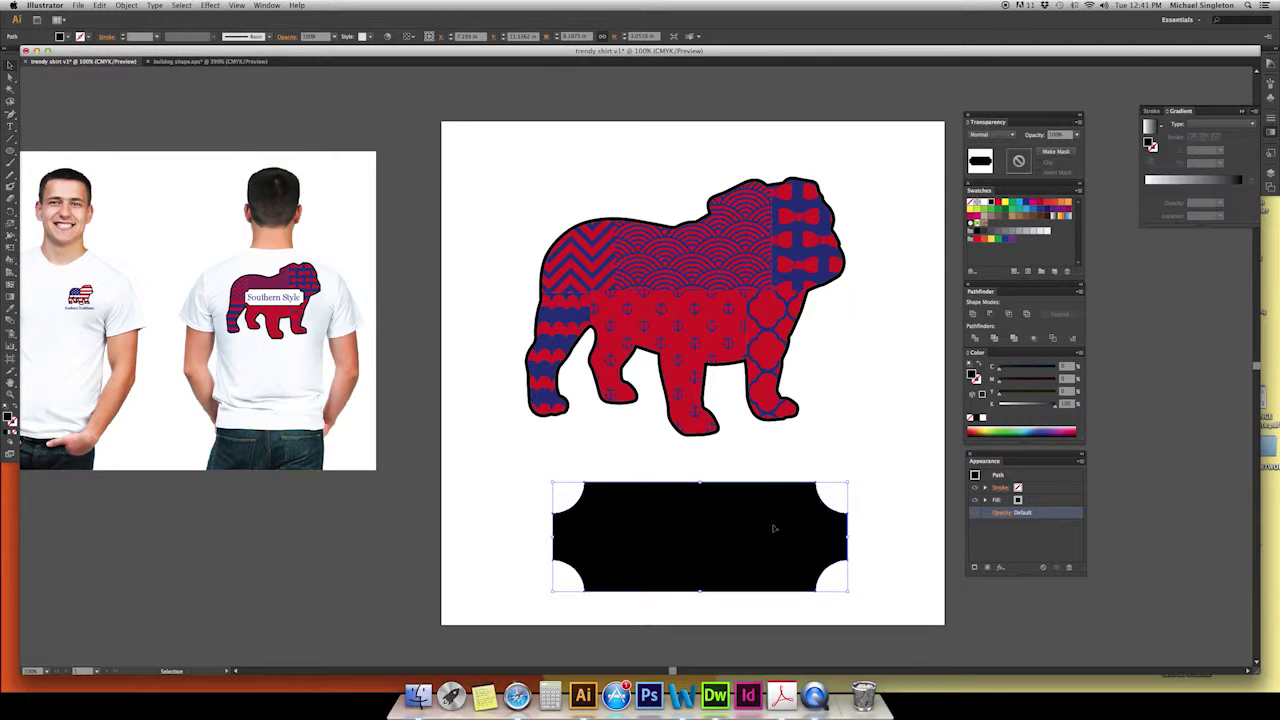
{"action": "left_click", "coordinate": [67, 37]}
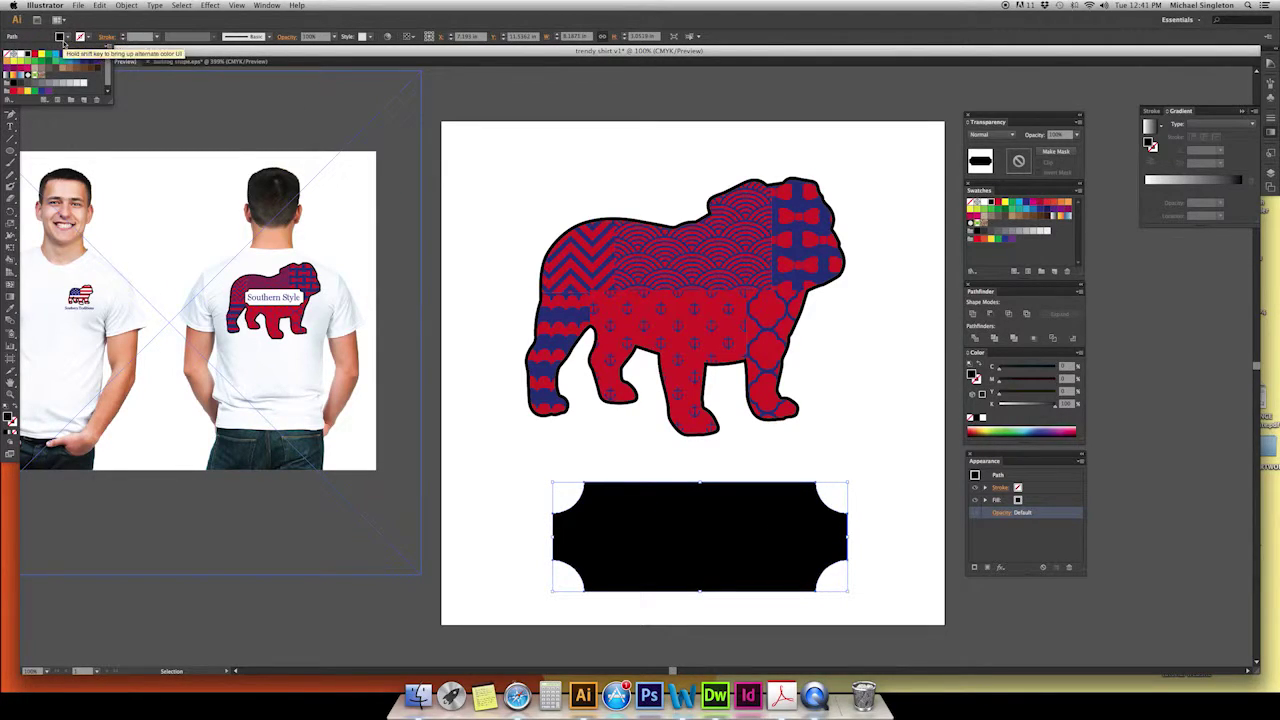
{"action": "left_click", "coordinate": [22, 61]}
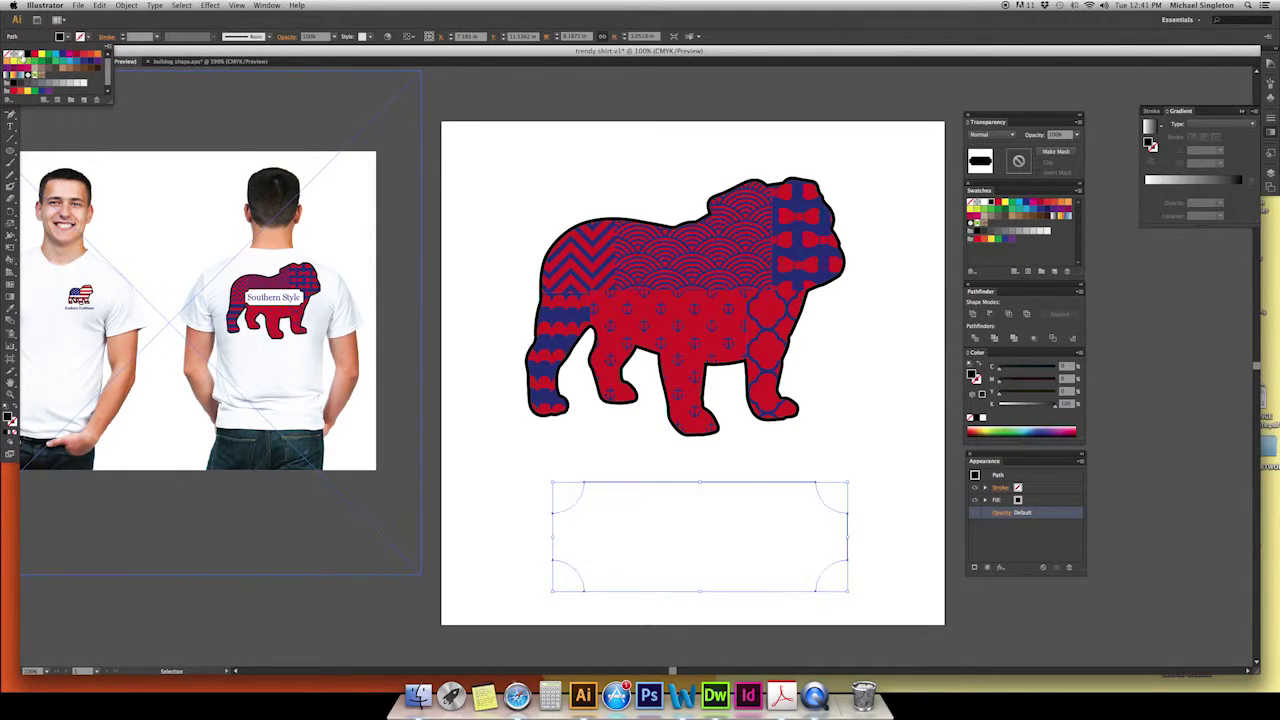
{"action": "left_click", "coordinate": [123, 35]}
{"action": "left_click", "coordinate": [123, 35]}
{"action": "left_click", "coordinate": [123, 35]}
{"action": "left_click", "coordinate": [123, 35]}
{"action": "left_click", "coordinate": [123, 35]}
{"action": "left_click", "coordinate": [123, 35]}
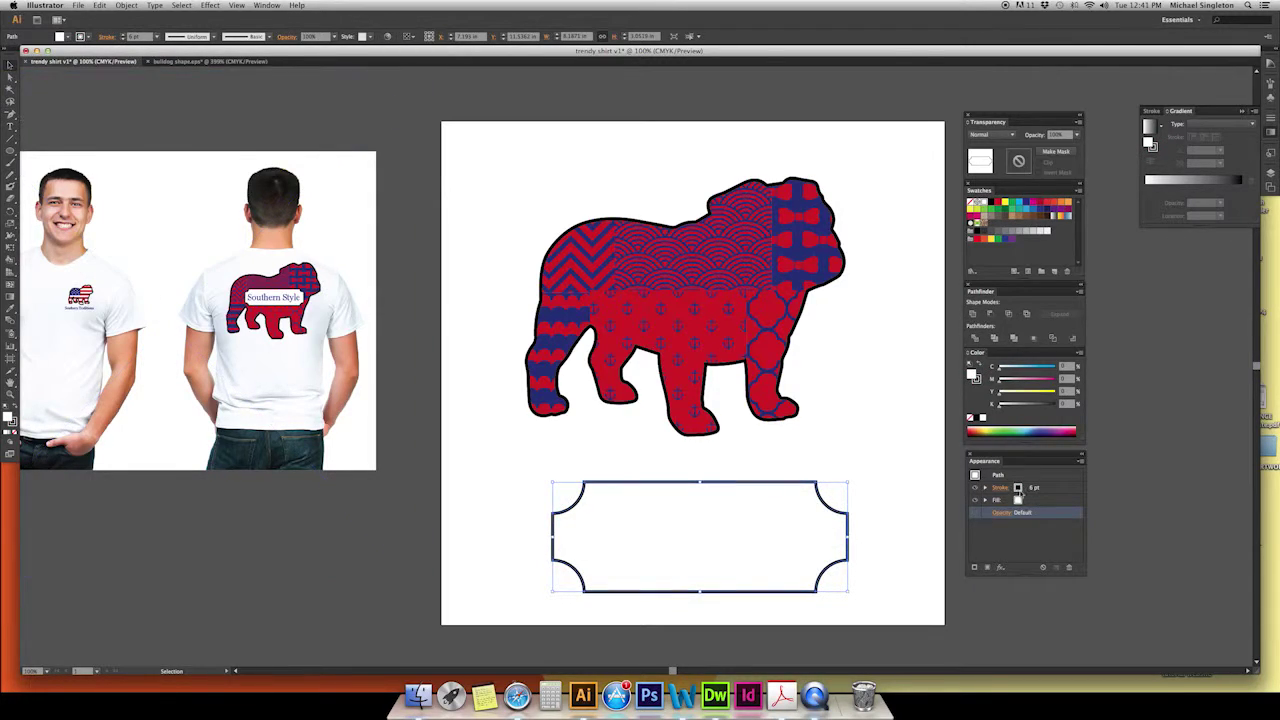
Step: Increase the notched rectangle's black stroke weight to 11 pt
{"action": "left_click", "coordinate": [1032, 488]}
{"action": "left_click", "coordinate": [1036, 487]}
{"action": "left_click", "coordinate": [1036, 487]}
{"action": "left_click", "coordinate": [1036, 487]}
{"action": "left_click", "coordinate": [1036, 487]}
{"action": "left_click", "coordinate": [1036, 487]}
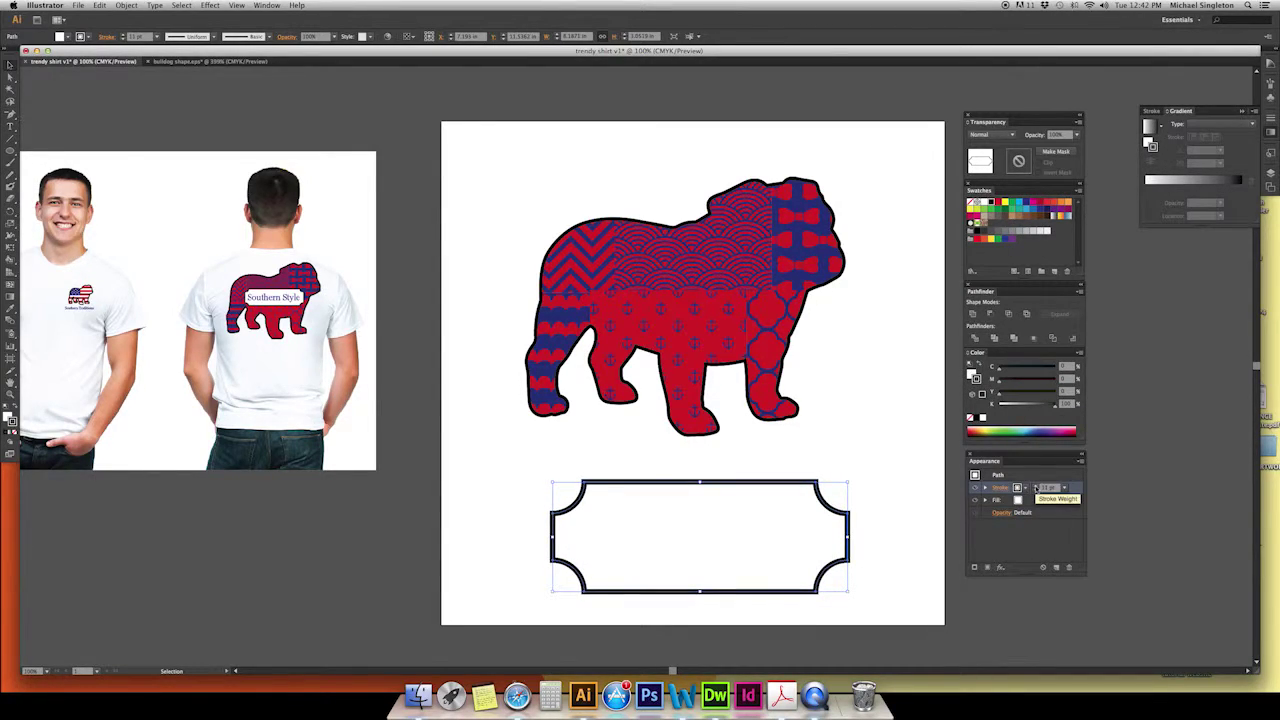
Step: Move the notched frame onto the bulldog's body and place its stroke below the fill with a weight of 14 pt
{"action": "left_click_drag", "start_coordinate": [740, 481], "coordinate": [772, 245]}
{"action": "left_click_drag", "start_coordinate": [1075, 488], "coordinate": [1067, 505]}
{"action": "left_click", "coordinate": [1037, 500]}
{"action": "left_click", "coordinate": [1035, 497]}
{"action": "left_click", "coordinate": [1035, 497]}
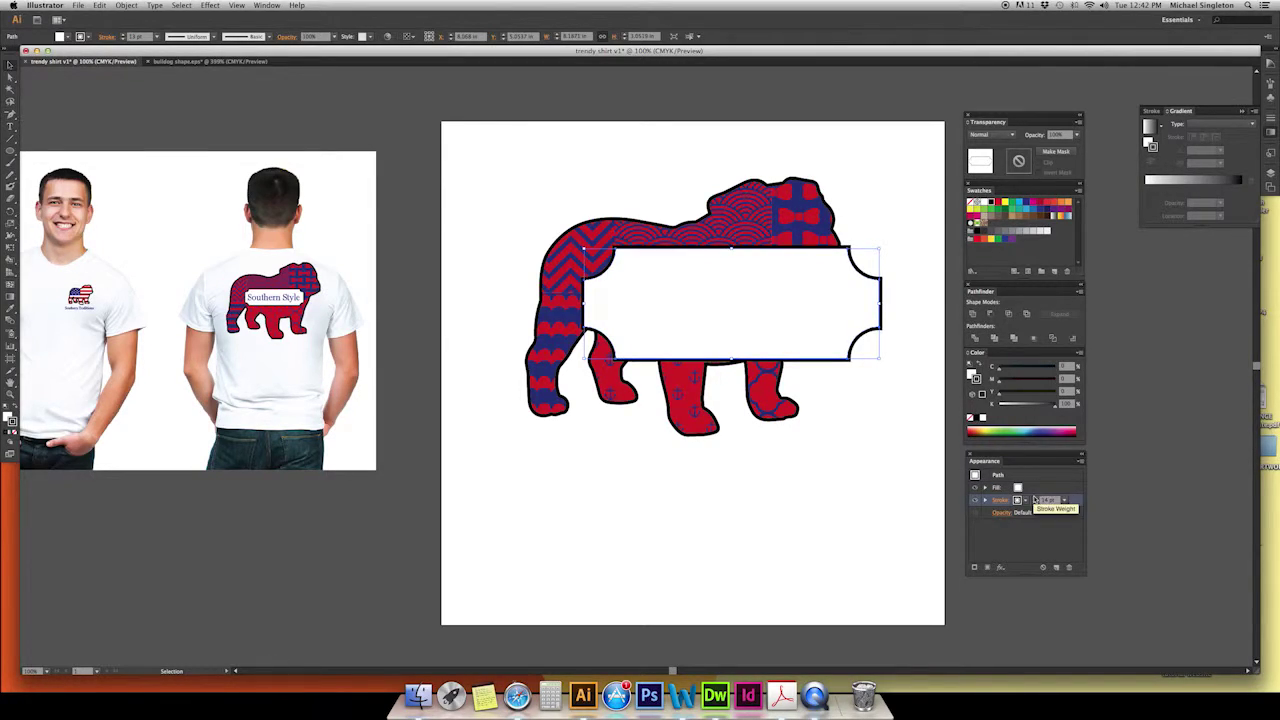
Step: Resize the notched frame to about 5.5 by 1.7 in and position it across the middle of the bulldog's body
{"action": "left_click_drag", "start_coordinate": [878, 358], "coordinate": [773, 323]}
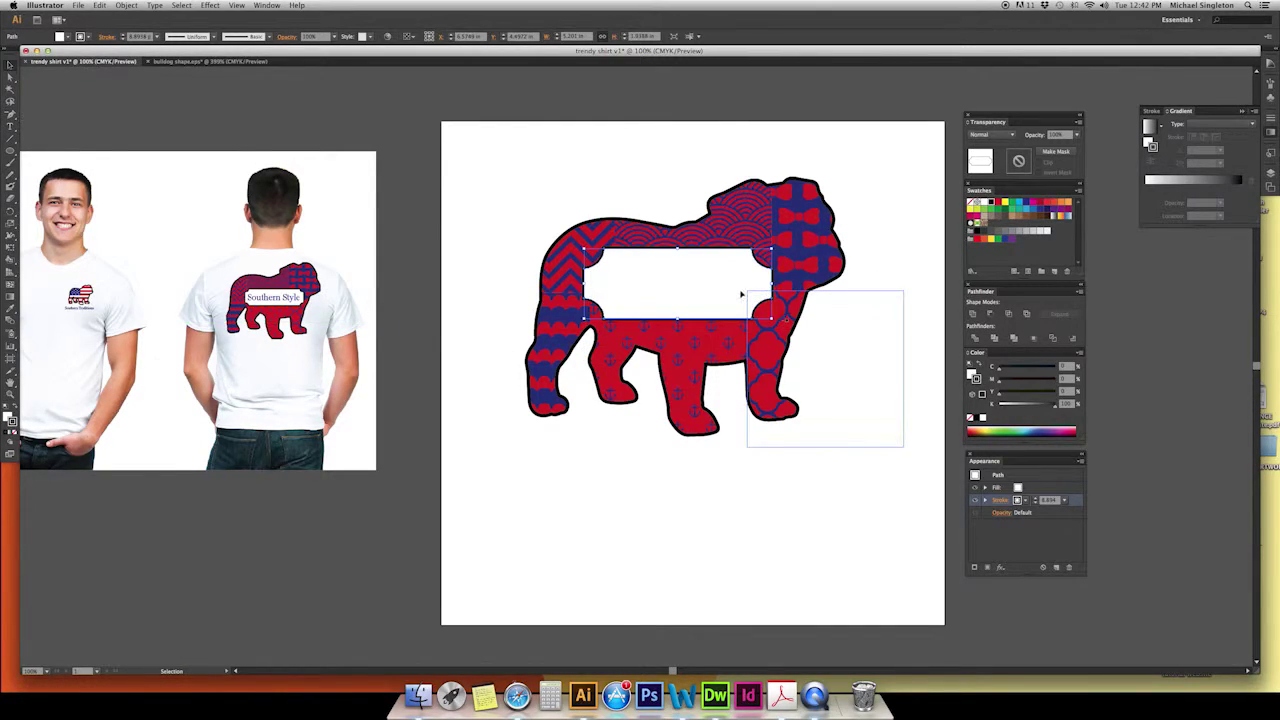
{"action": "left_click_drag", "start_coordinate": [709, 286], "coordinate": [692, 288]}
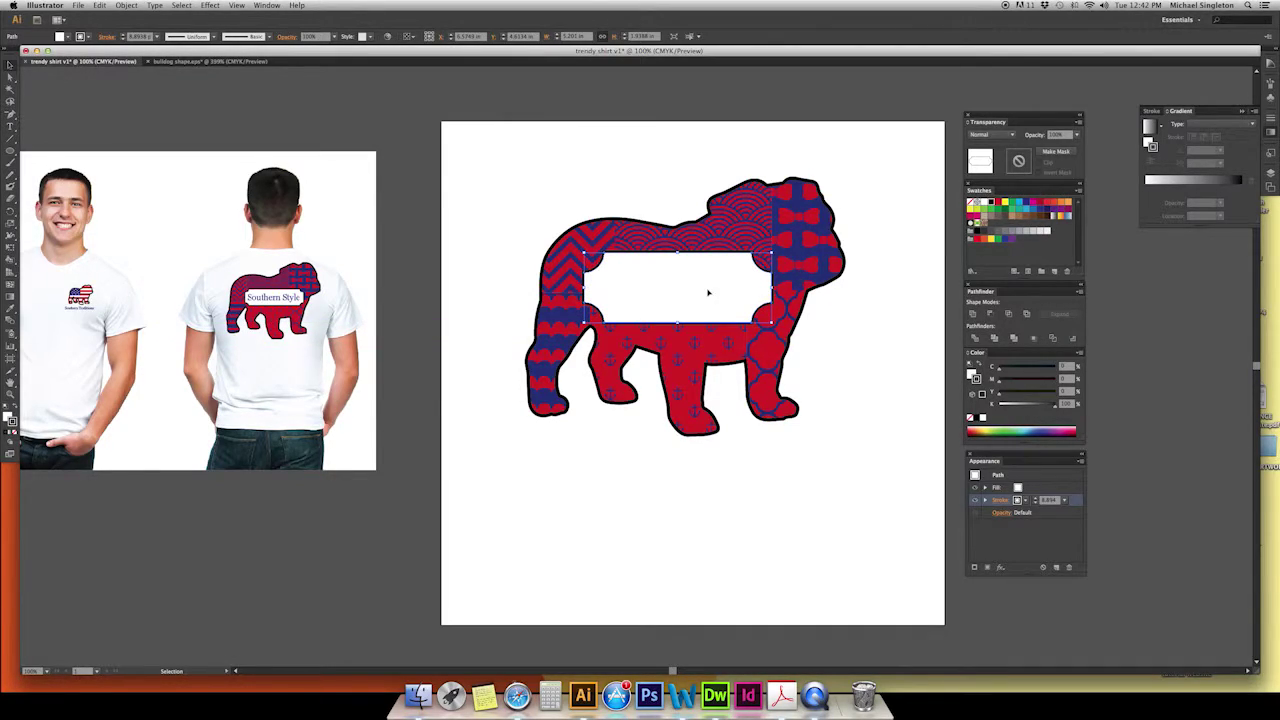
{"action": "left_click_drag", "start_coordinate": [585, 292], "coordinate": [574, 291]}
{"action": "left_click_drag", "start_coordinate": [689, 330], "coordinate": [680, 277]}
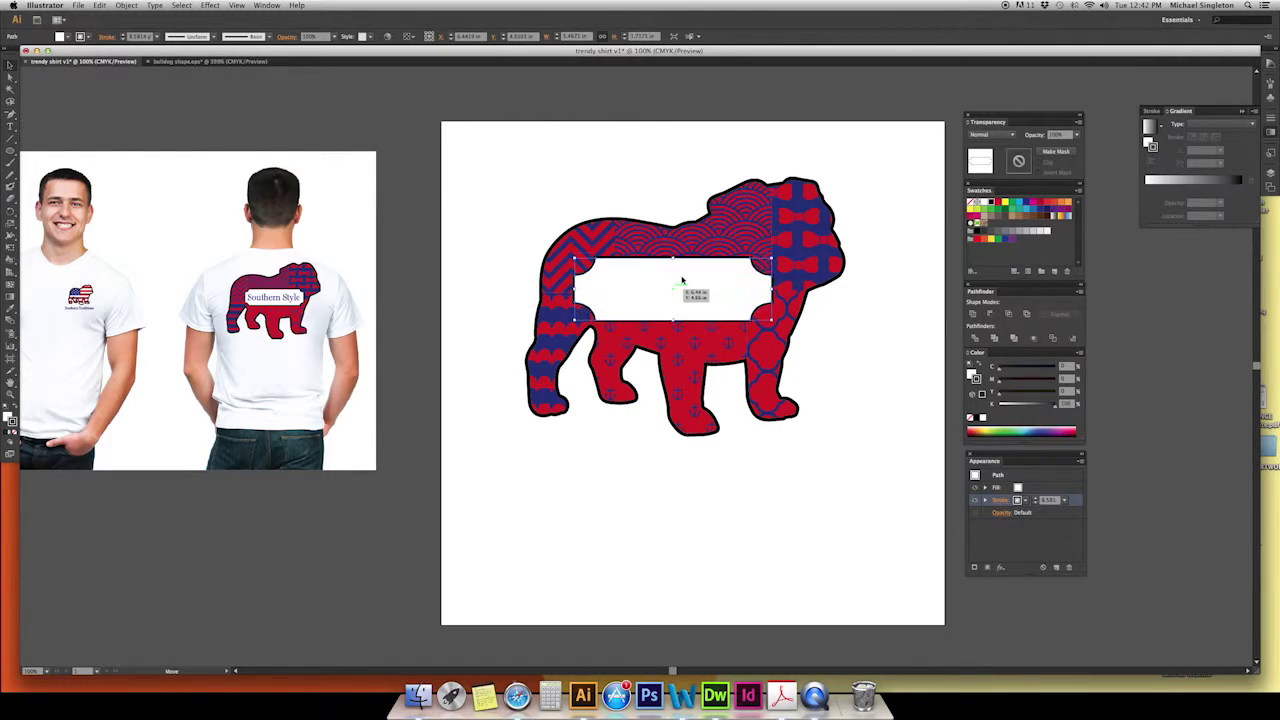
Step: Enlarge the white notched frame slightly around its centre on the bulldog's body
{"action": "left_click", "coordinate": [771, 289]}
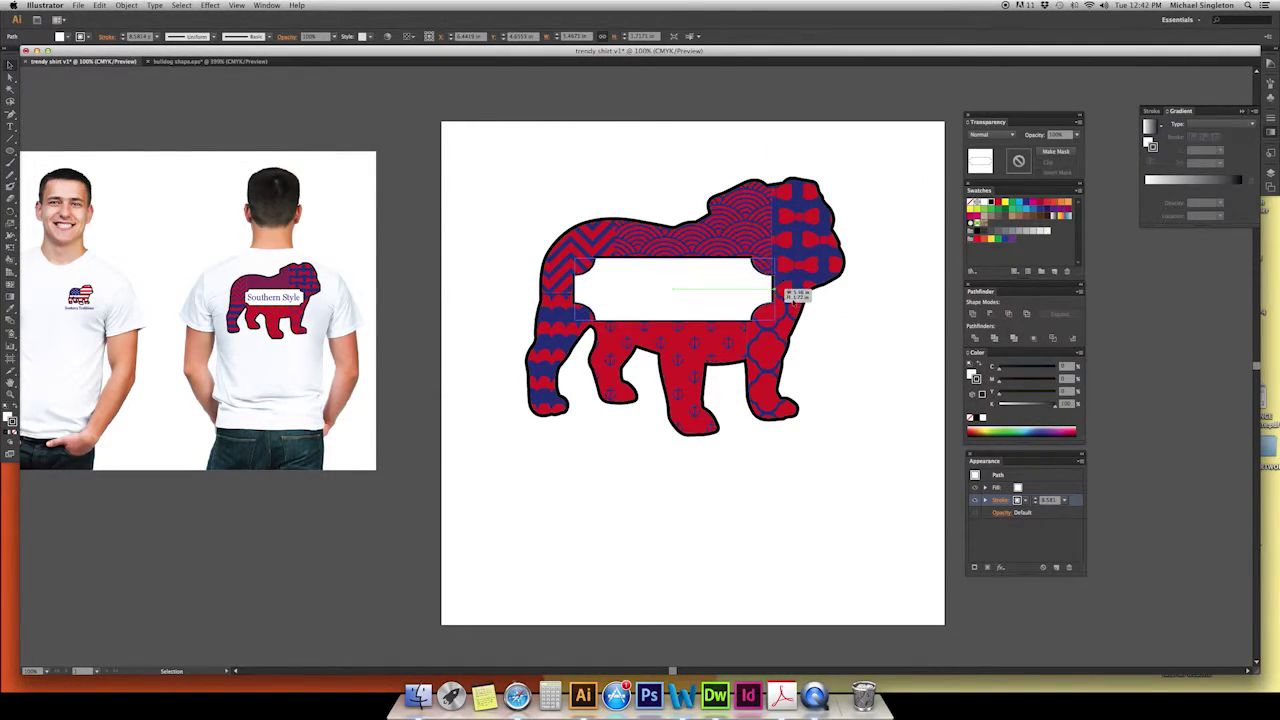
{"action": "left_click", "coordinate": [836, 434]}
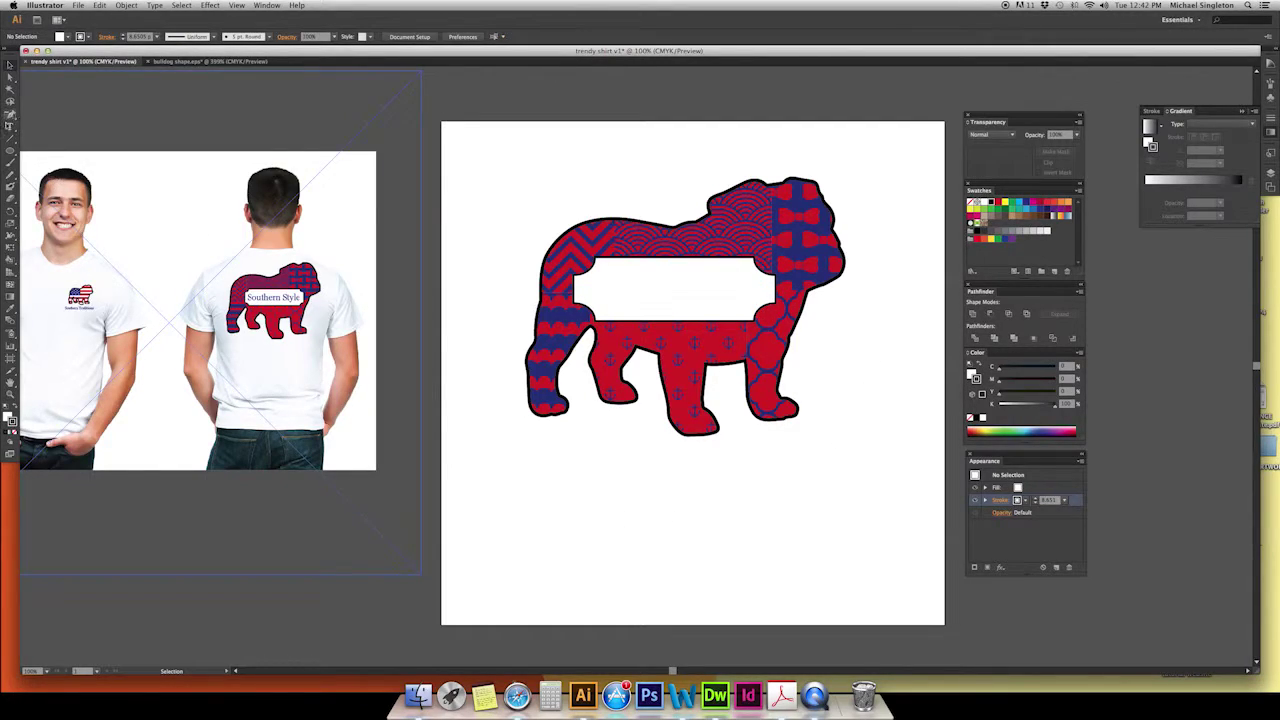
Step: Add the text "Southern Style" below the bulldog and enlarge it to about 9.3 in wide
{"action": "left_click", "coordinate": [10, 128]}
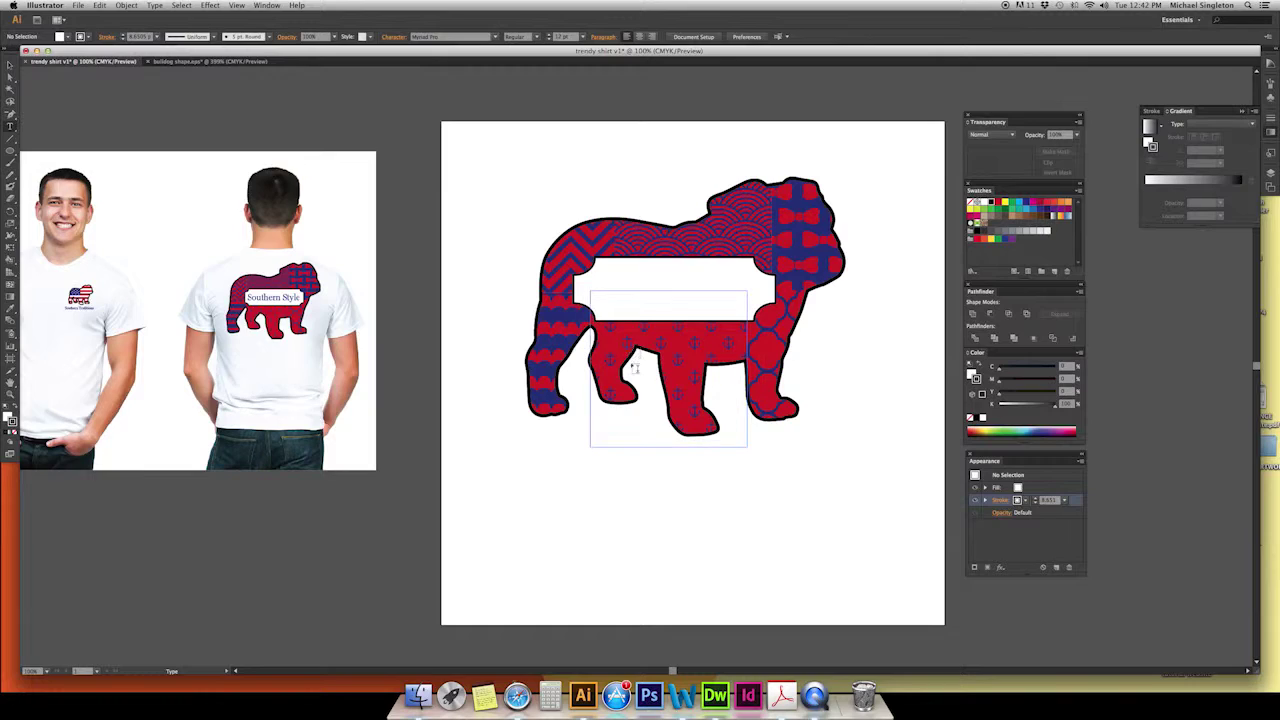
{"action": "left_click", "coordinate": [651, 531]}
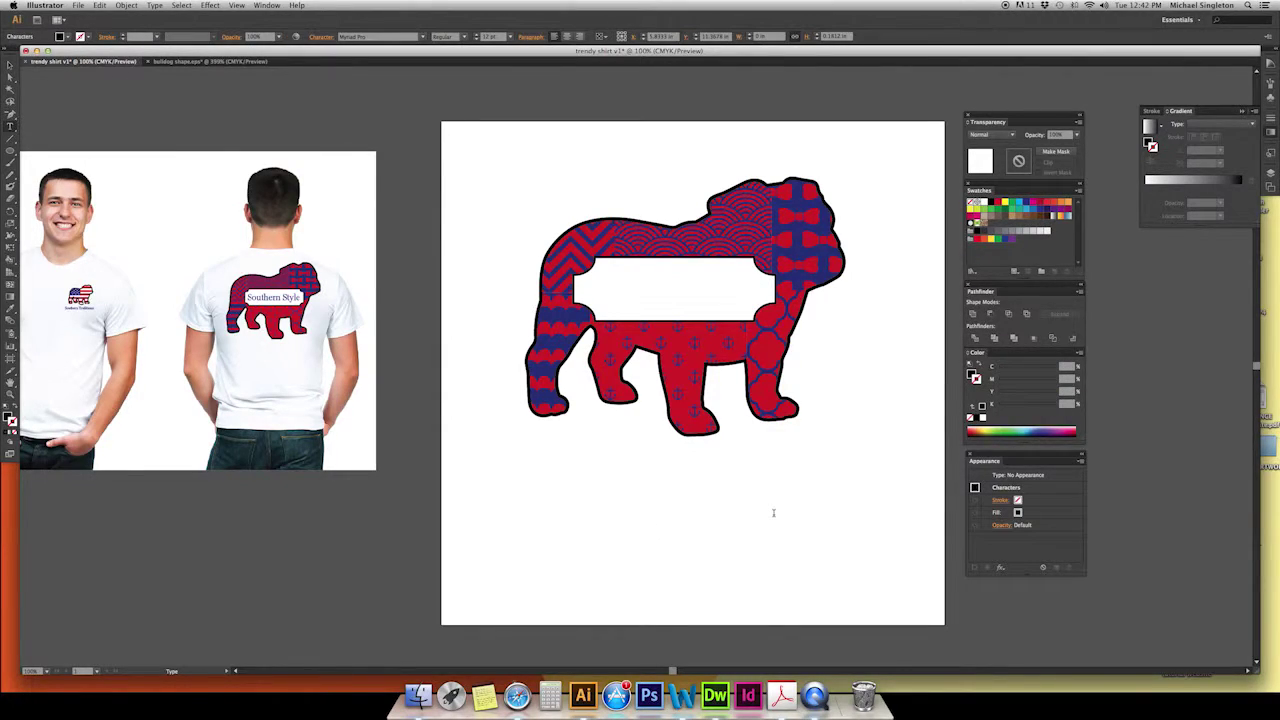
{"action": "type", "text": "Southern Style"}
{"action": "left_click", "coordinate": [668, 531], "text": "super"}
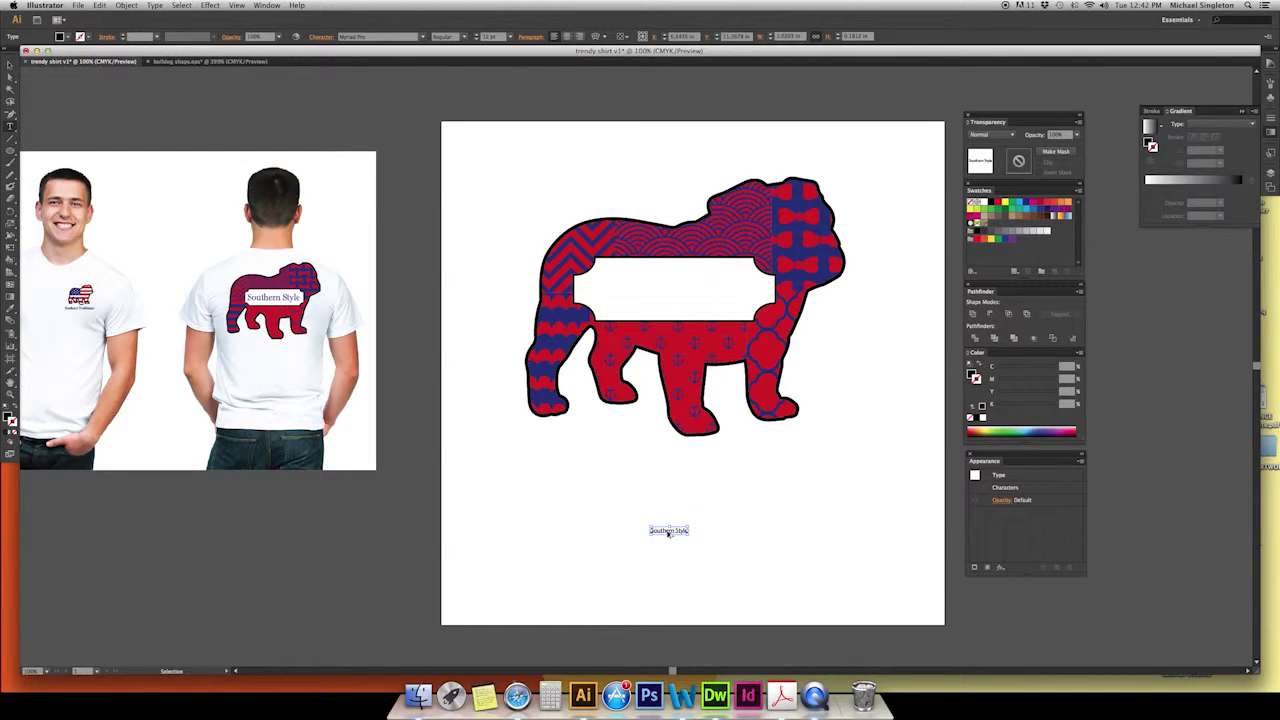
{"action": "left_click_drag", "start_coordinate": [669, 535], "coordinate": [668, 568]}
{"action": "left_click_drag", "start_coordinate": [692, 518], "coordinate": [710, 492]}
Step: Set the font of the "Southern Style" text to Georgia
{"action": "left_click", "coordinate": [386, 37]}
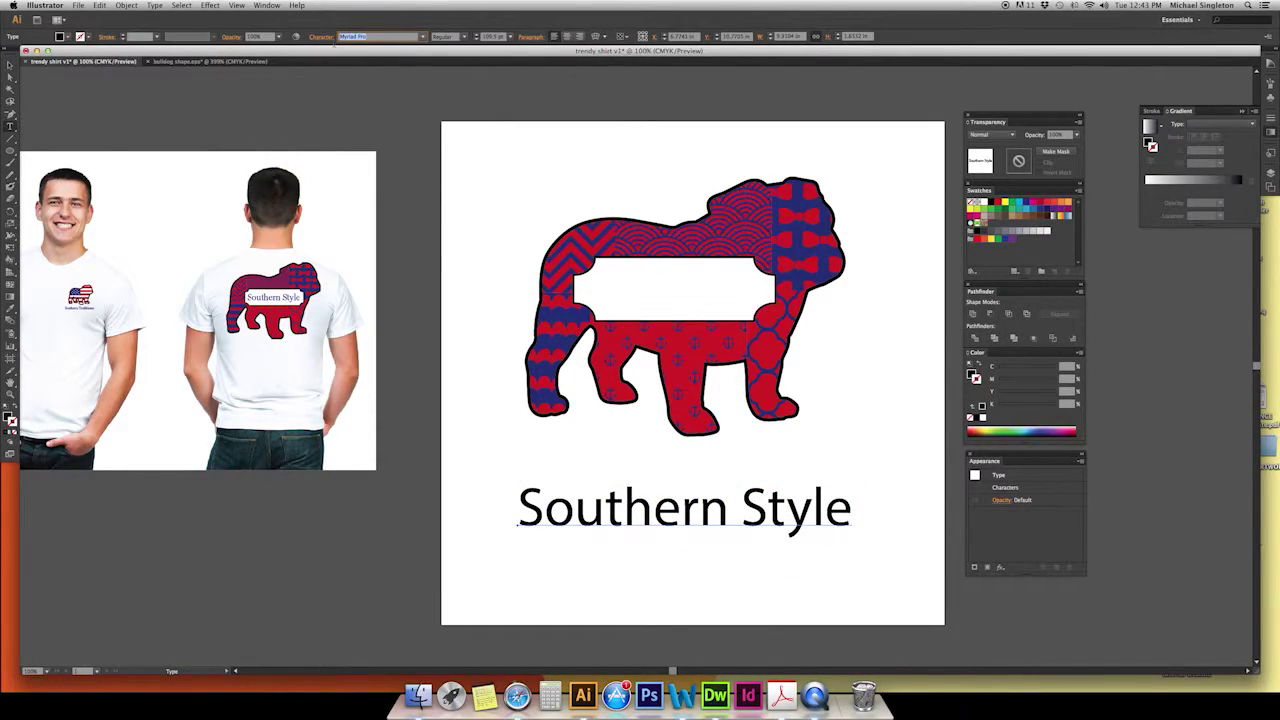
{"action": "type", "text": "Georgia"}
{"action": "key", "text": "Return"}
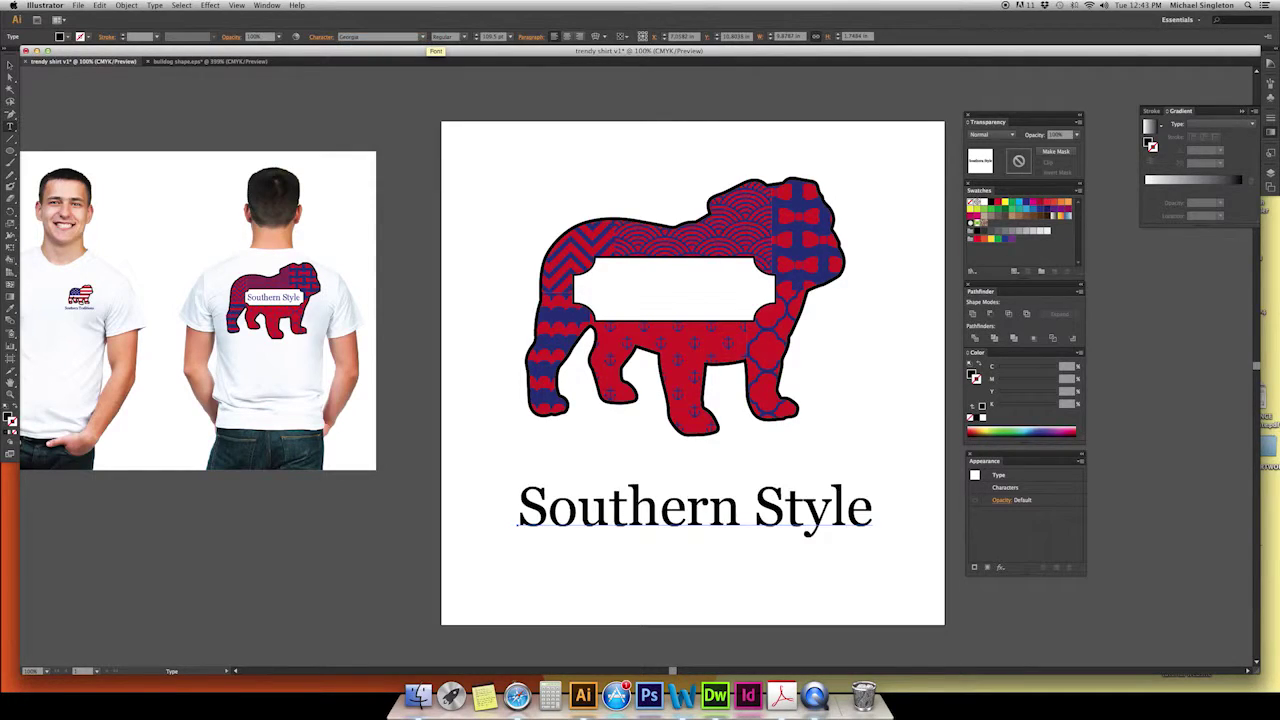
Step: Scale the "Southern Style" text down to about 4.75 in wide and centre it inside the white notched frame
{"action": "left_click", "coordinate": [690, 549], "text": "super"}
{"action": "left_click", "coordinate": [697, 522]}
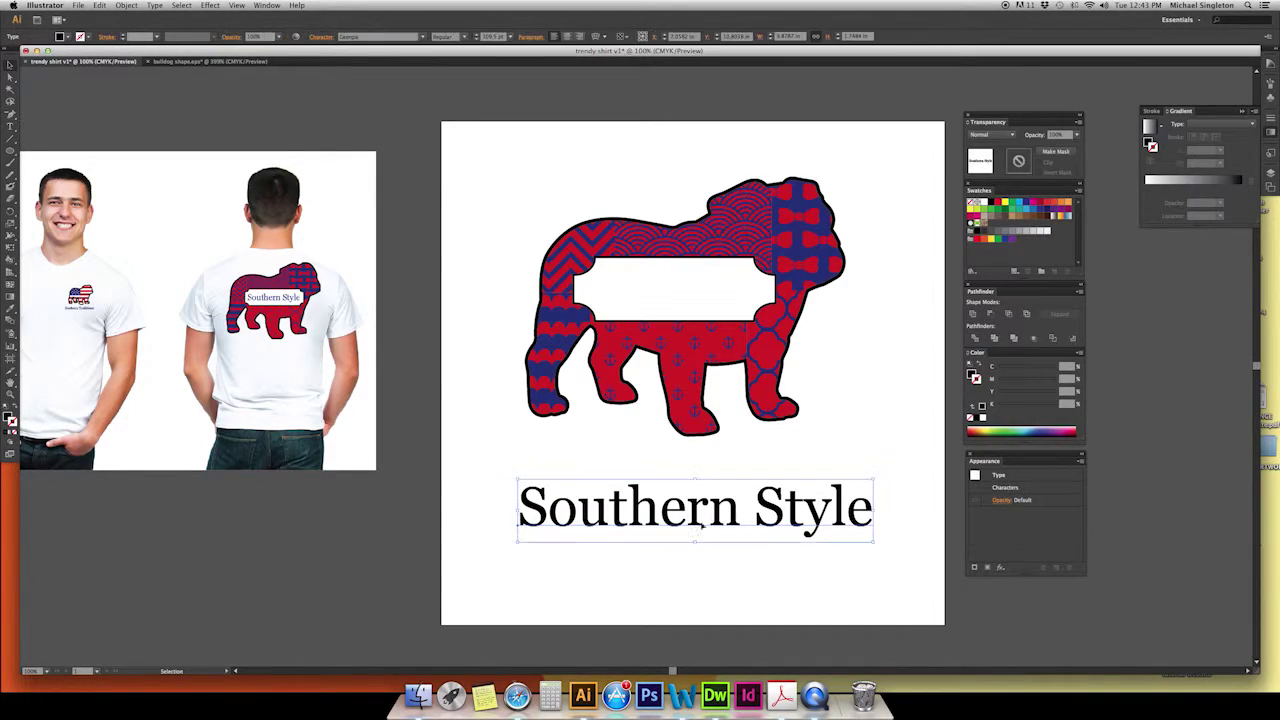
{"action": "left_click_drag", "start_coordinate": [874, 508], "coordinate": [762, 290]}
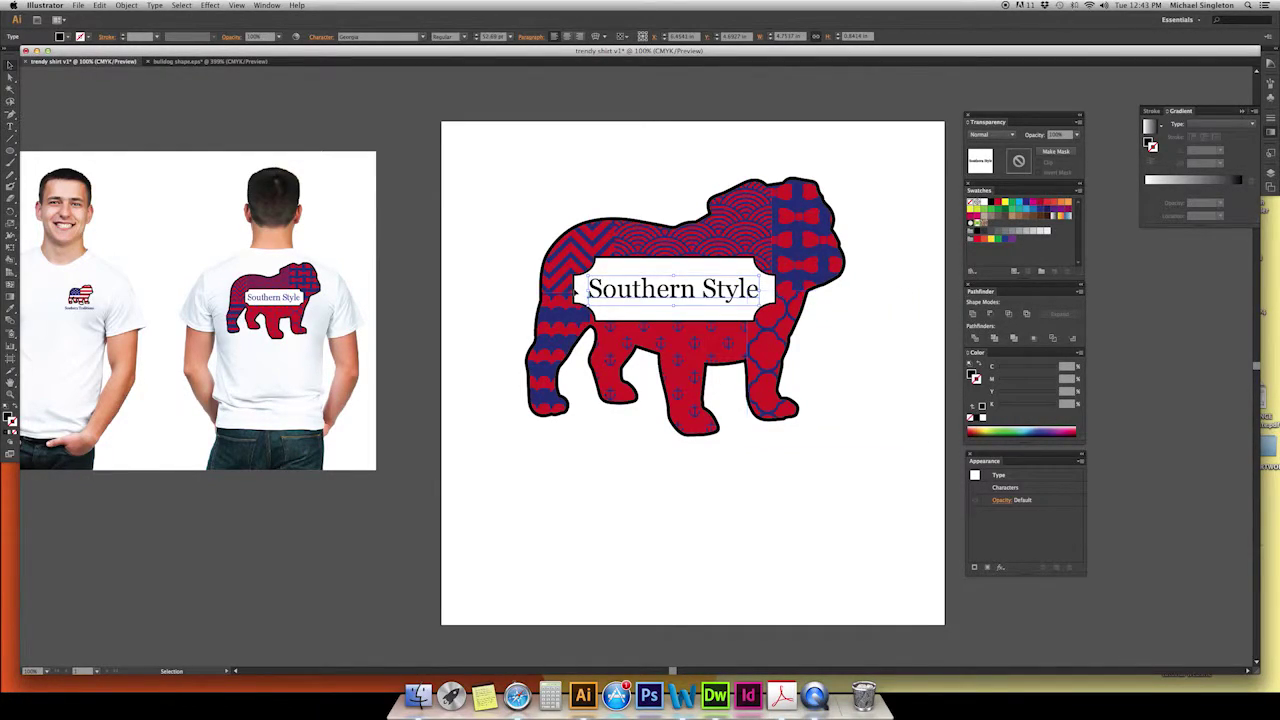
{"action": "left_click", "coordinate": [635, 488]}
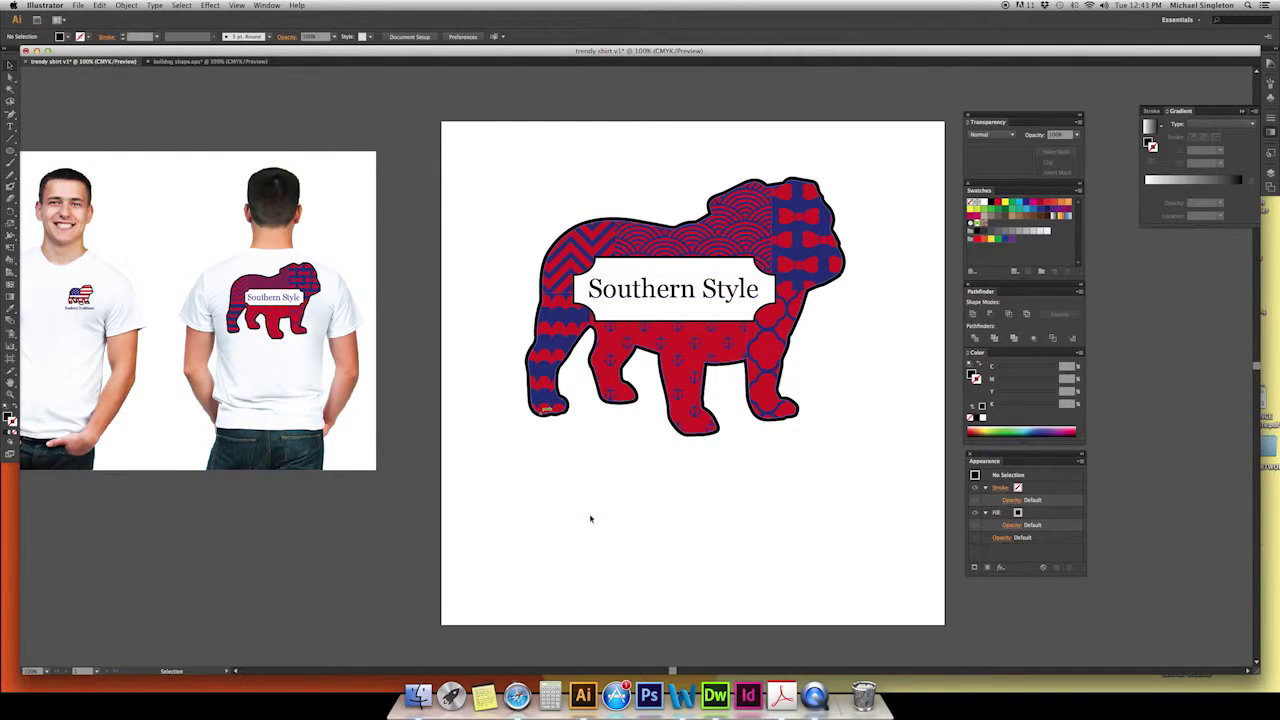
Step: Recolour the "Southern Style" text with the navy blue sampled from the bow-tie pattern on the bulldog's head
{"action": "left_click", "coordinate": [650, 292]}
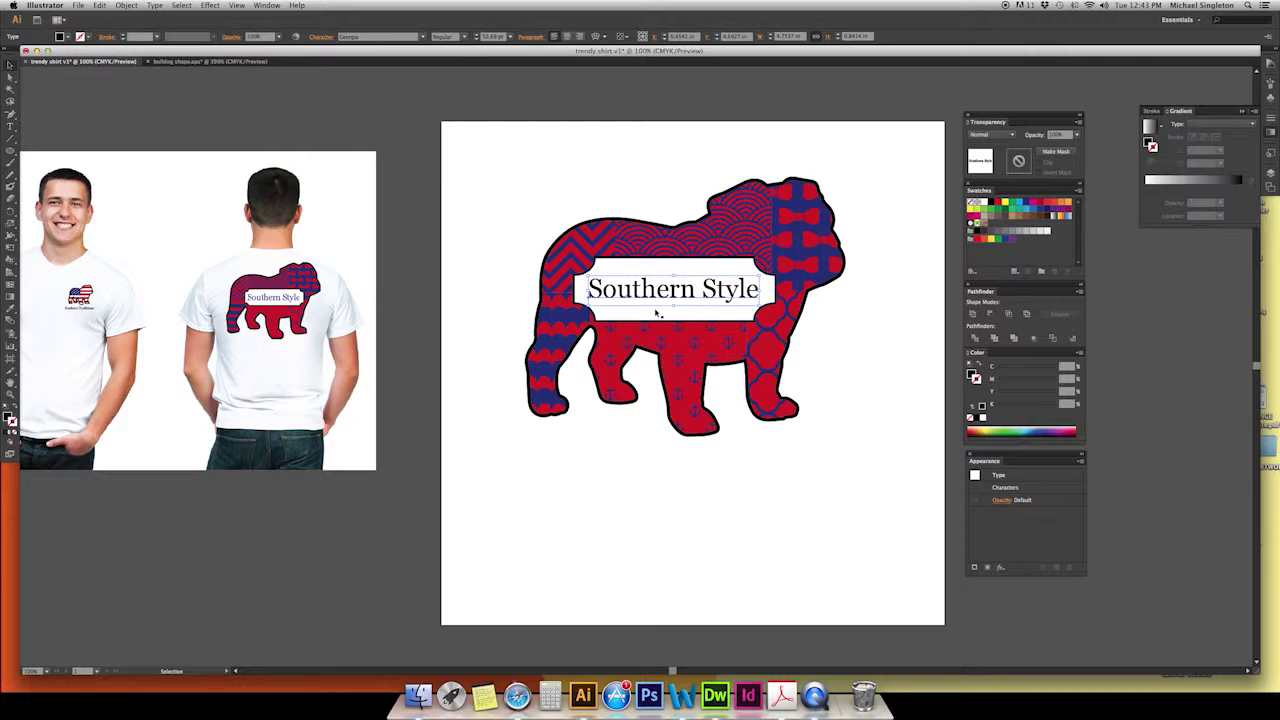
{"action": "double_click", "coordinate": [660, 290]}
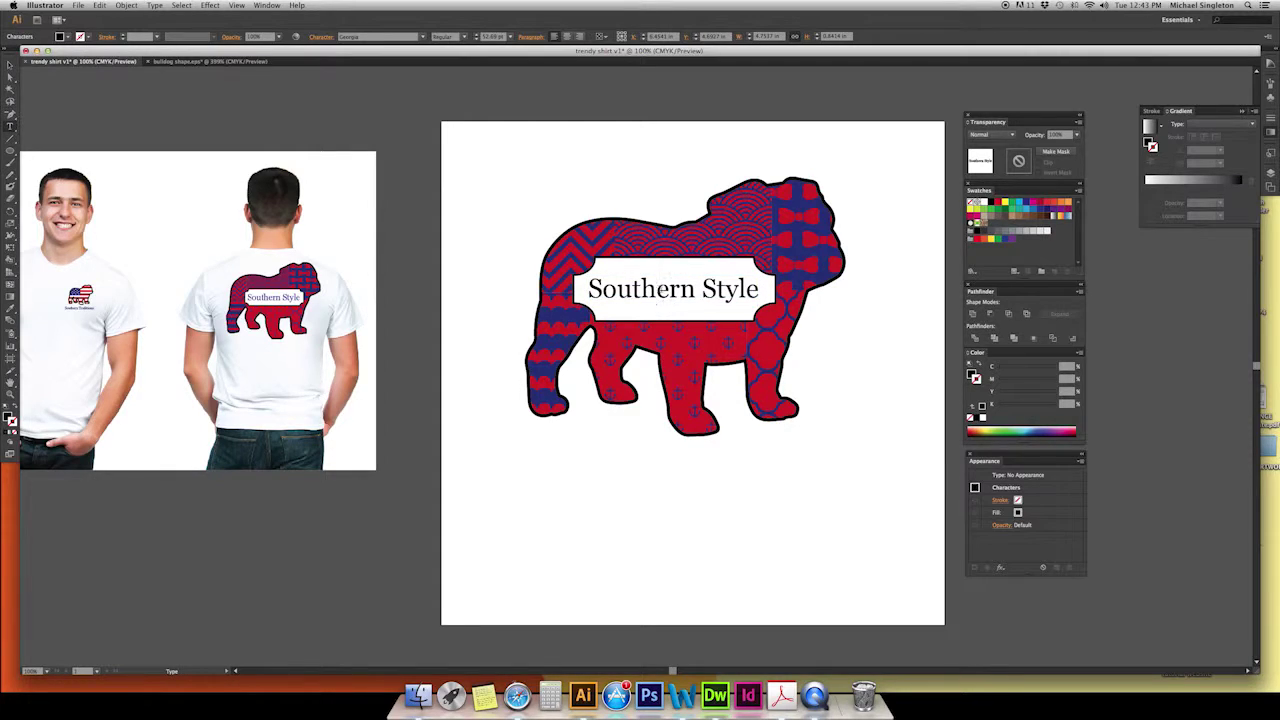
{"action": "key", "text": "Escape"}
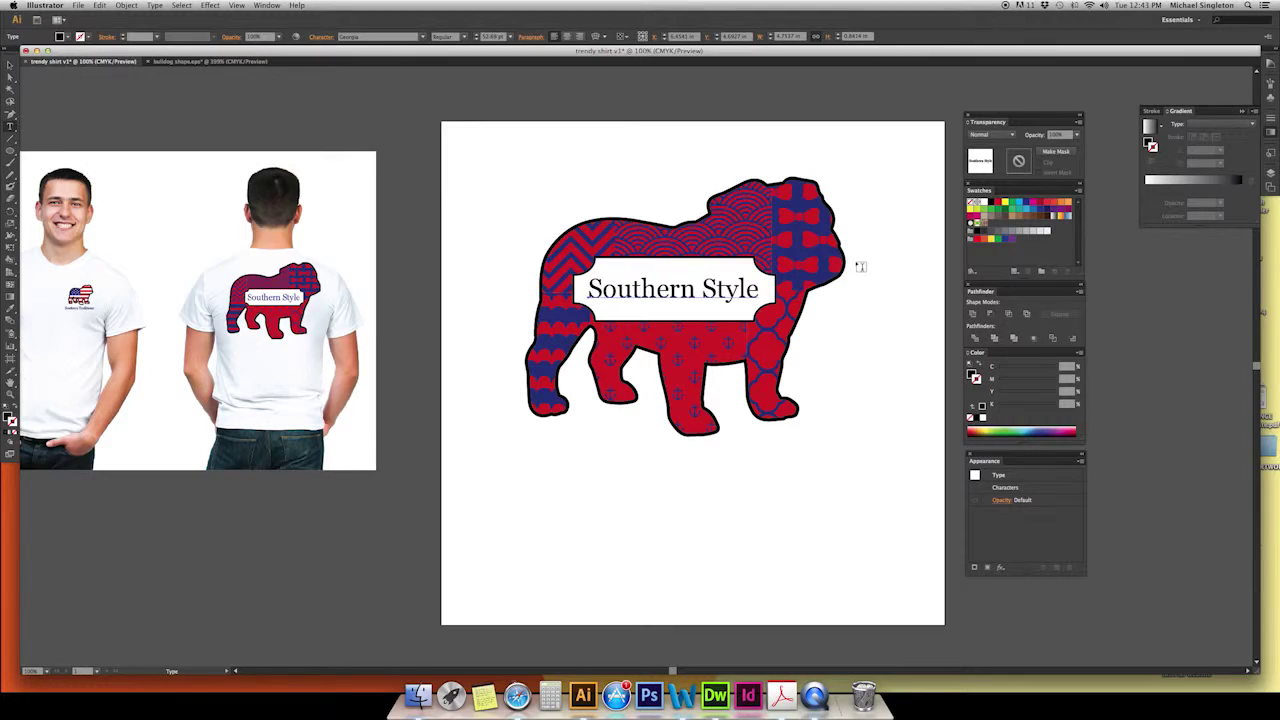
{"action": "key", "text": "i"}
{"action": "left_click", "coordinate": [800, 252]}
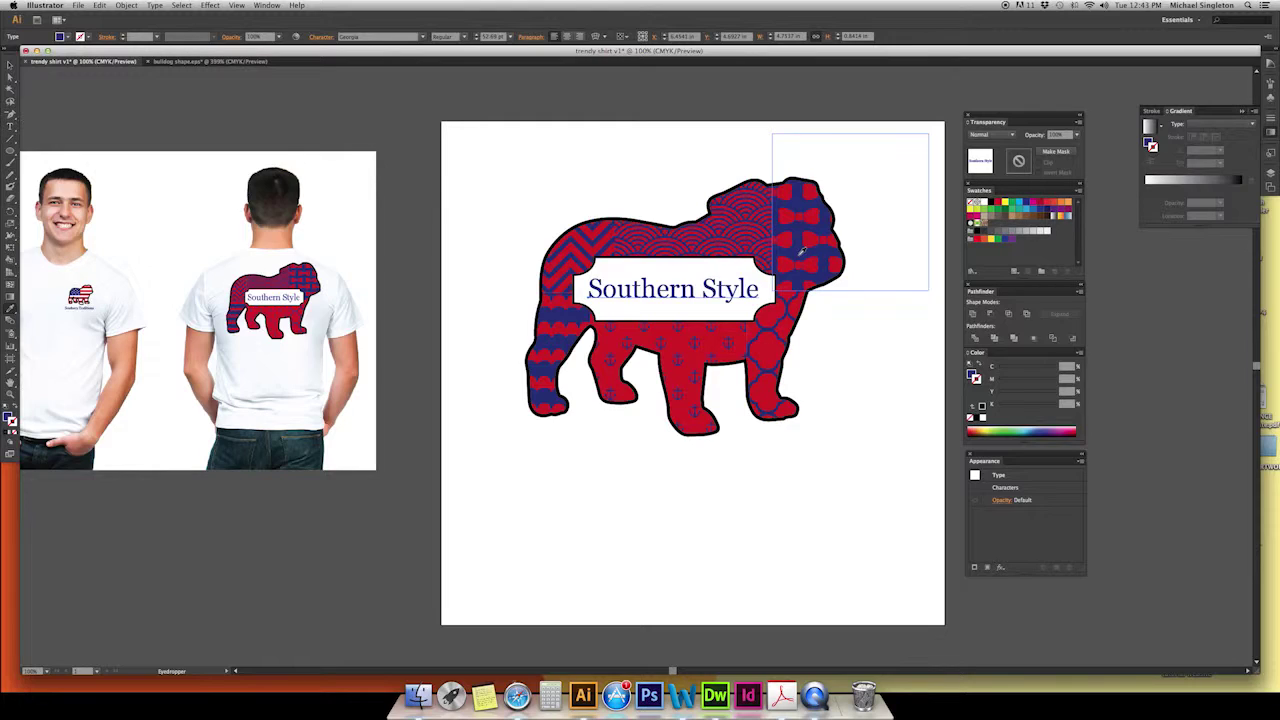
{"action": "key", "text": "v"}
{"action": "left_click", "coordinate": [828, 350]}
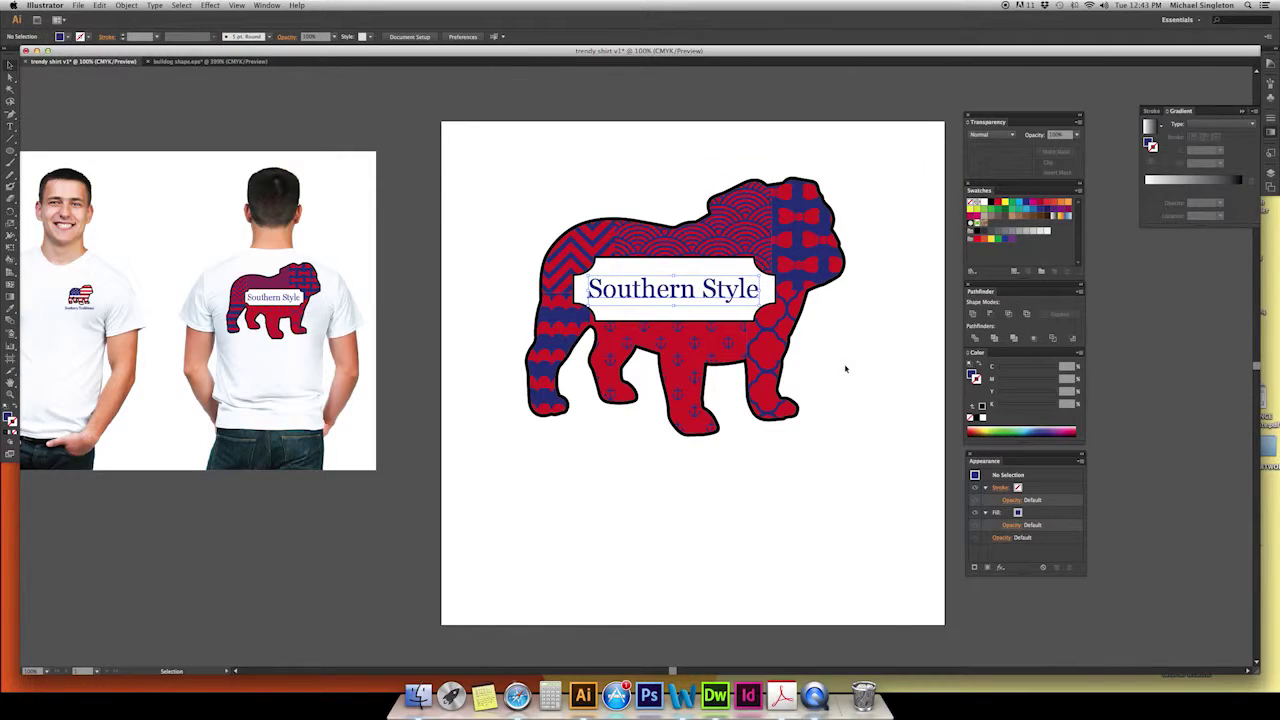
Step: Select the bulldog, the notched frame and the text together and group them into one object
{"action": "left_click_drag", "start_coordinate": [599, 213], "coordinate": [550, 198]}
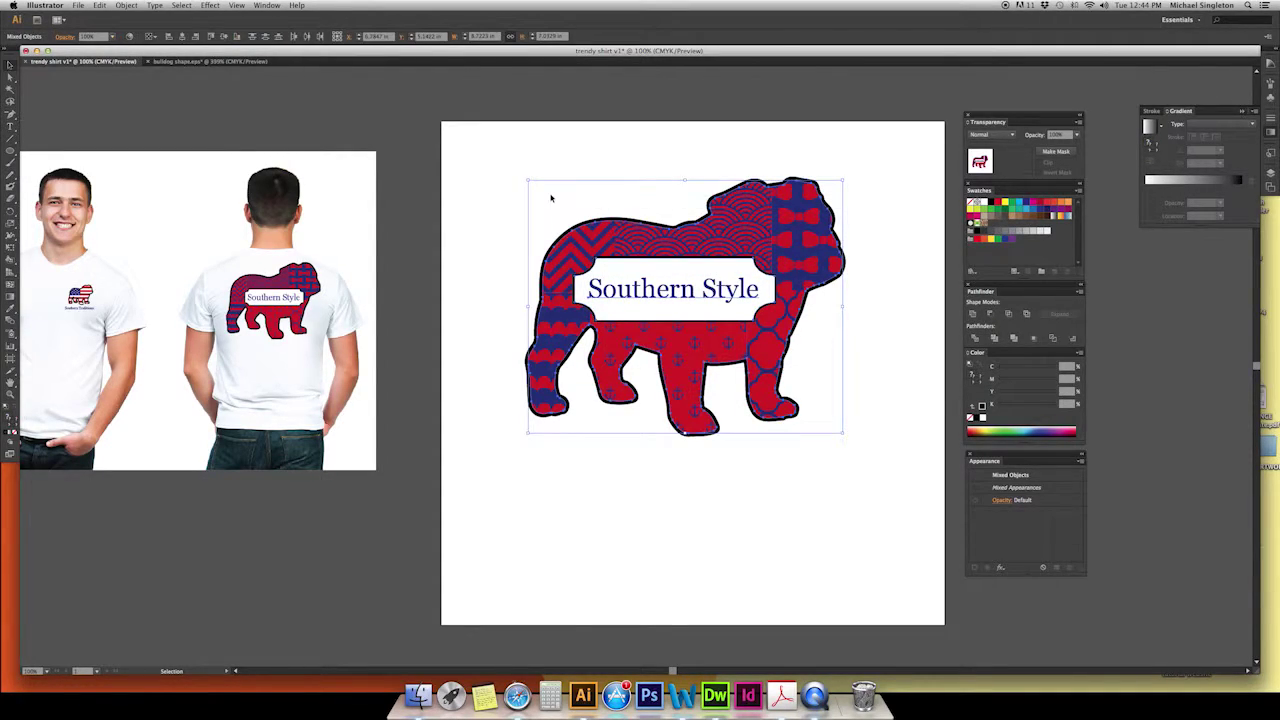
{"action": "key", "text": "a"}
{"action": "key", "text": "super+g"}
{"action": "key", "text": "v"}
{"action": "left_click", "coordinate": [527, 205]}
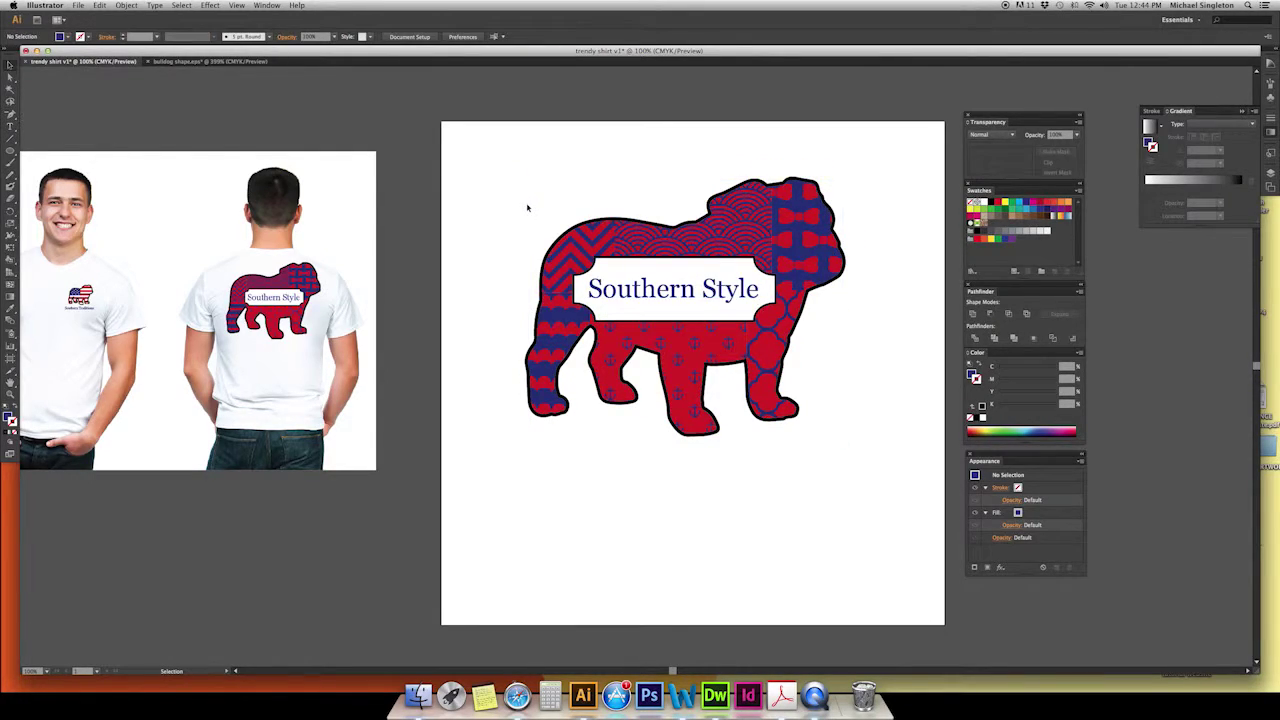